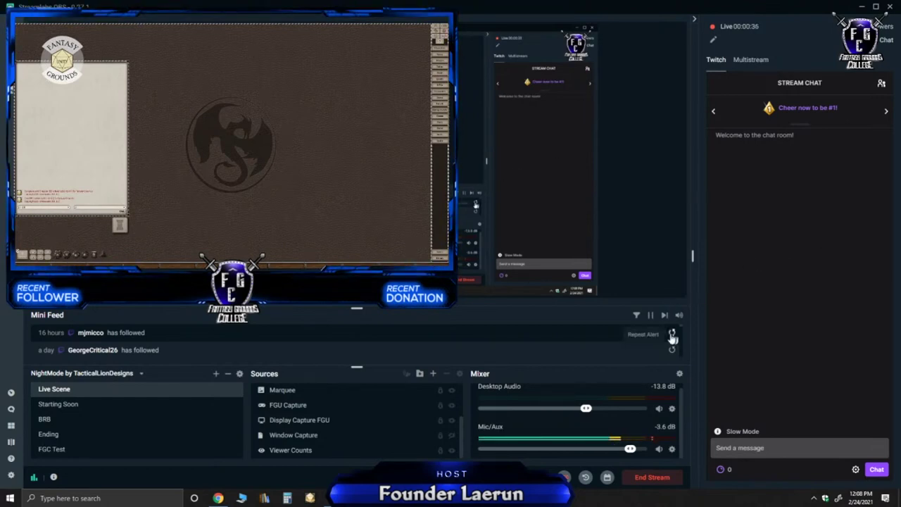
Close the Twitch tab in Chrome to show the Token Stamp 2 page with its empty round token.
{"action": "left_click", "coordinate": [219, 498]}
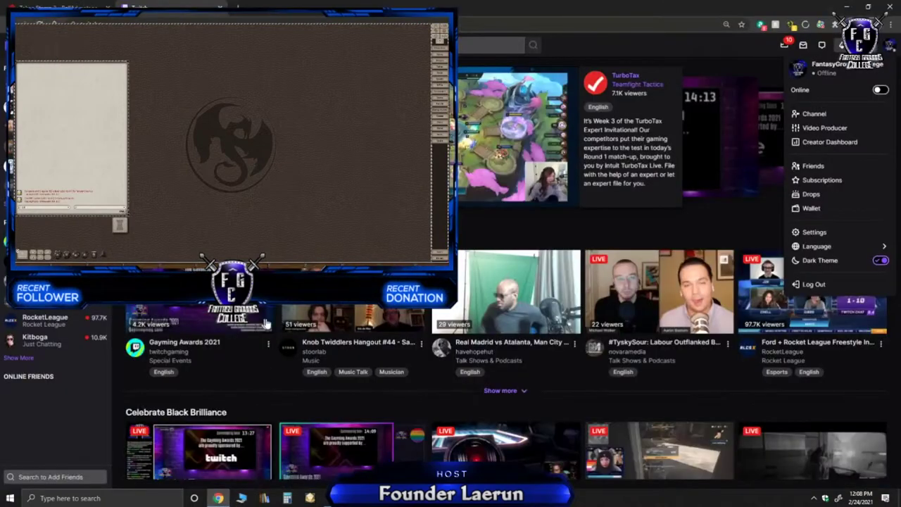
{"action": "left_click", "coordinate": [219, 8]}
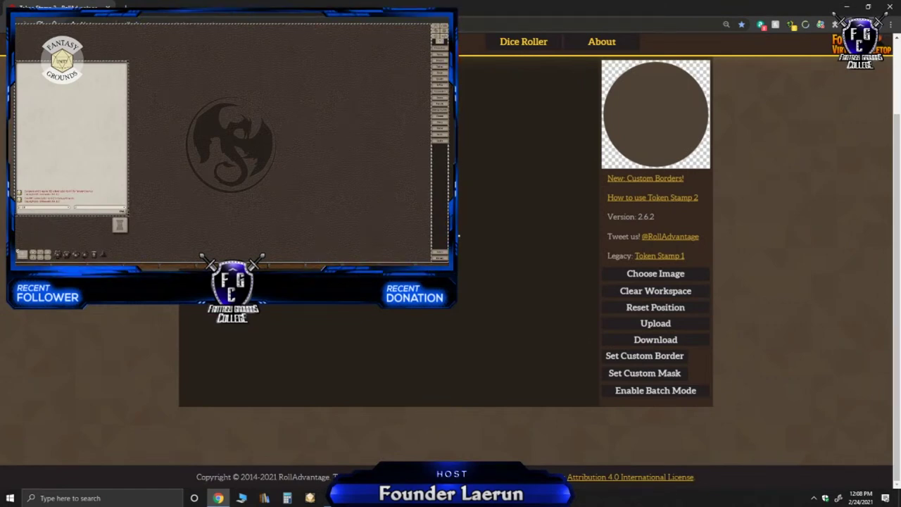
{"action": "scroll", "coordinate": [570, 254], "scroll_direction": "up", "scroll_amount": 1}
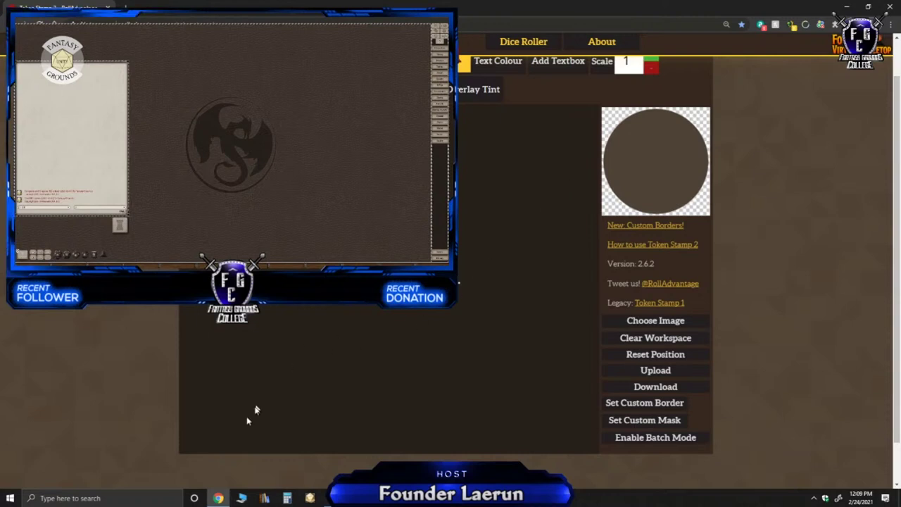
{"action": "left_click", "coordinate": [136, 500]}
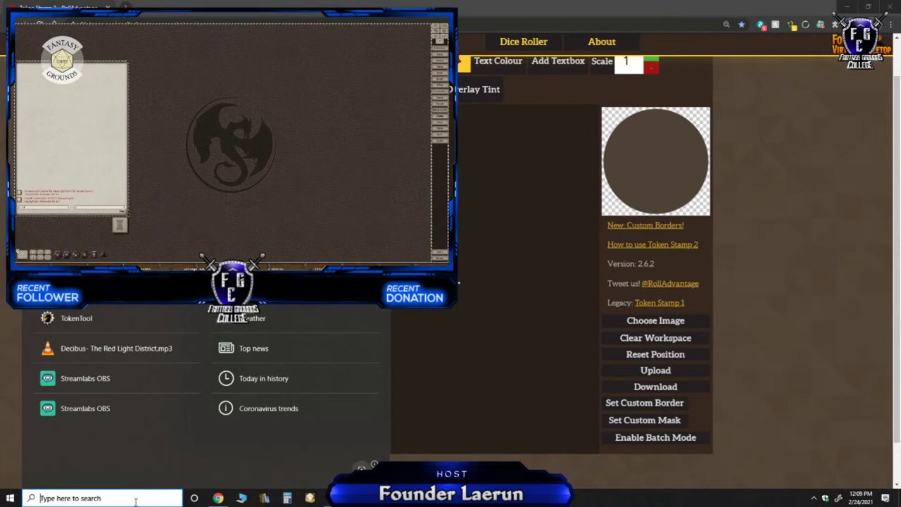
Open File Explorer to the Social Media folder and select the dwarf portrait.
{"action": "key", "text": "super"}
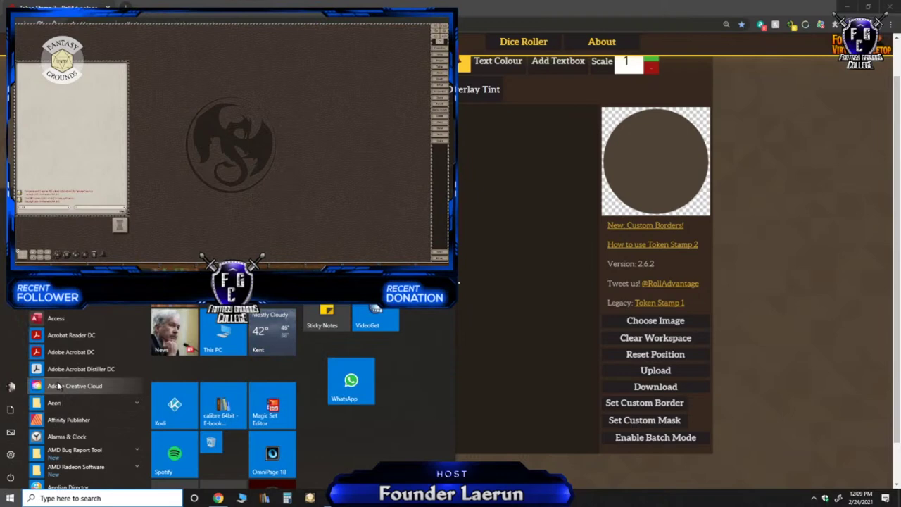
{"action": "left_click", "coordinate": [223, 329]}
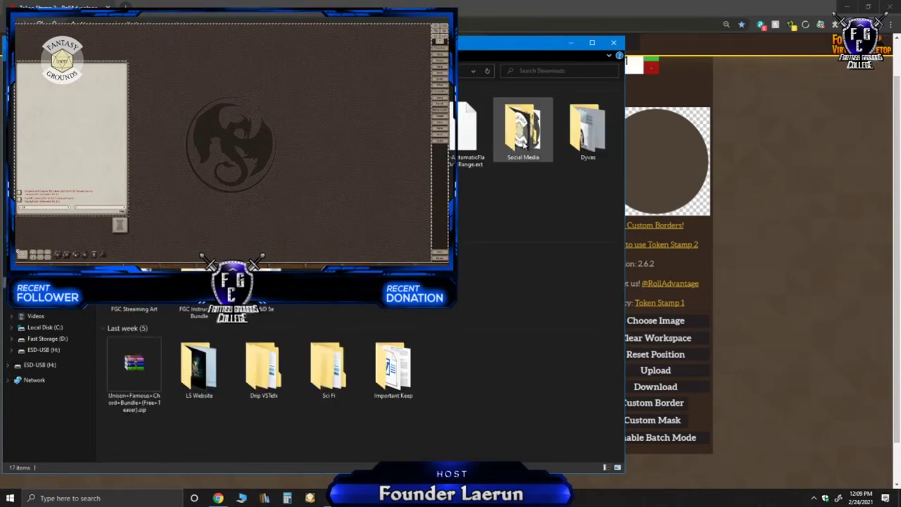
{"action": "double_click", "coordinate": [523, 140]}
{"action": "left_click", "coordinate": [490, 184]}
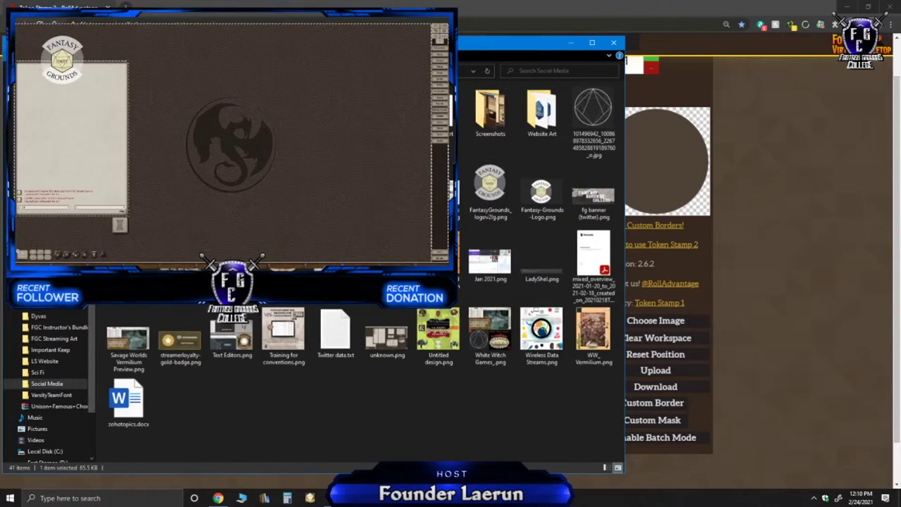
Drop the dwarf portrait onto the Token Stamp canvas, then bring Streamlabs OBS forward.
{"action": "left_click_drag", "start_coordinate": [529, 42], "coordinate": [273, 83]}
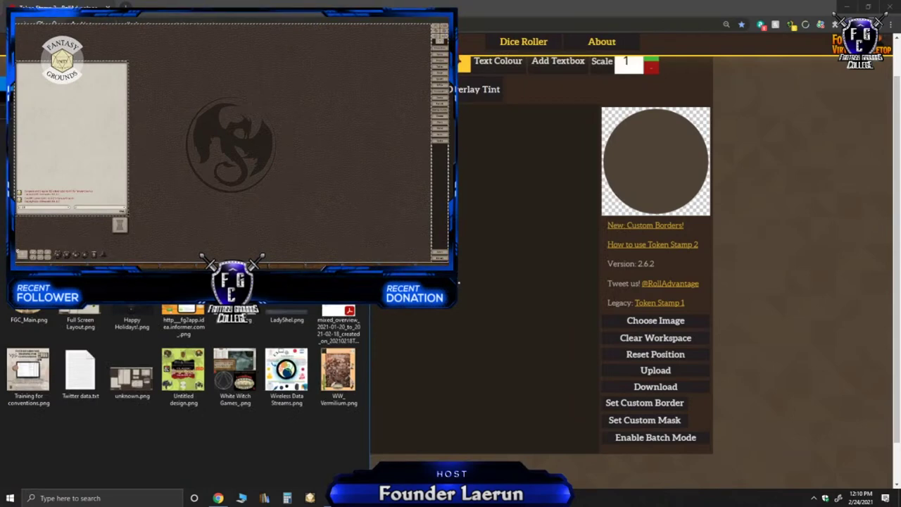
{"action": "left_click_drag", "start_coordinate": [369, 394], "coordinate": [512, 394]}
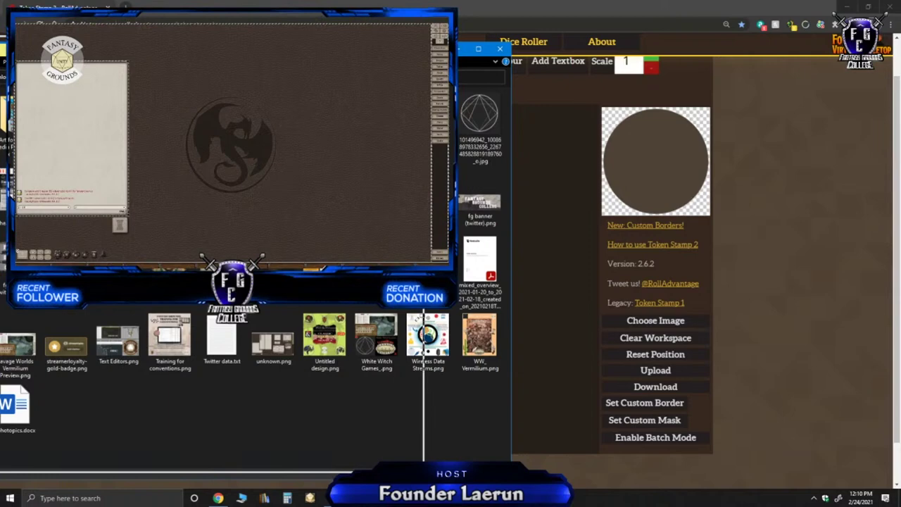
{"action": "left_click_drag", "start_coordinate": [466, 49], "coordinate": [378, 49]}
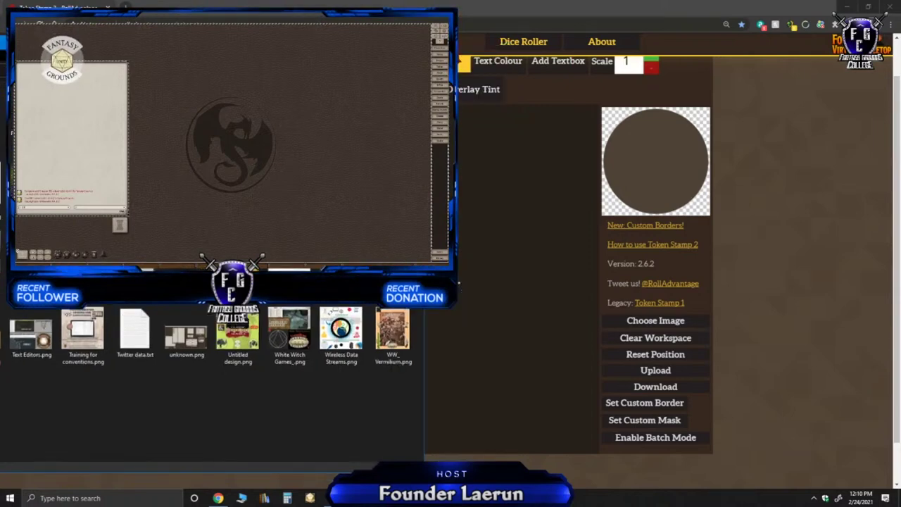
{"action": "left_click_drag", "start_coordinate": [477, 212], "coordinate": [497, 298]}
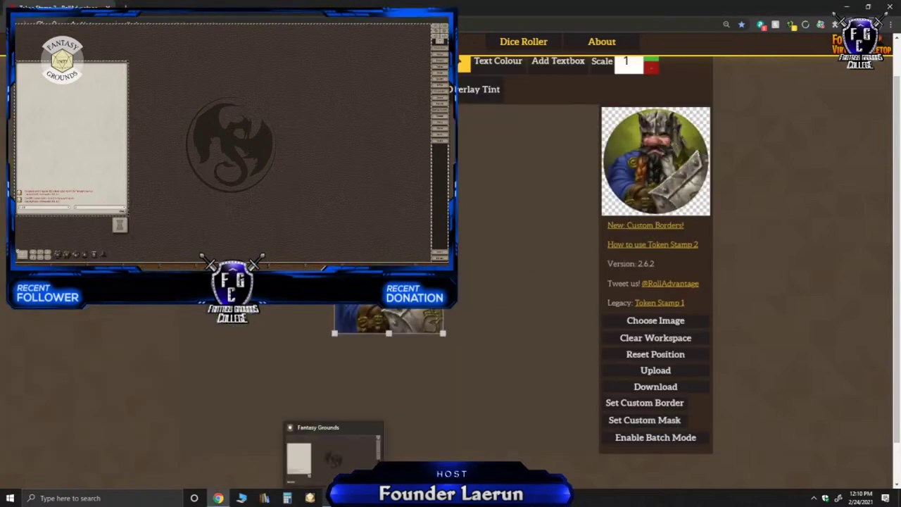
{"action": "mouse_move", "coordinate": [334, 498]}
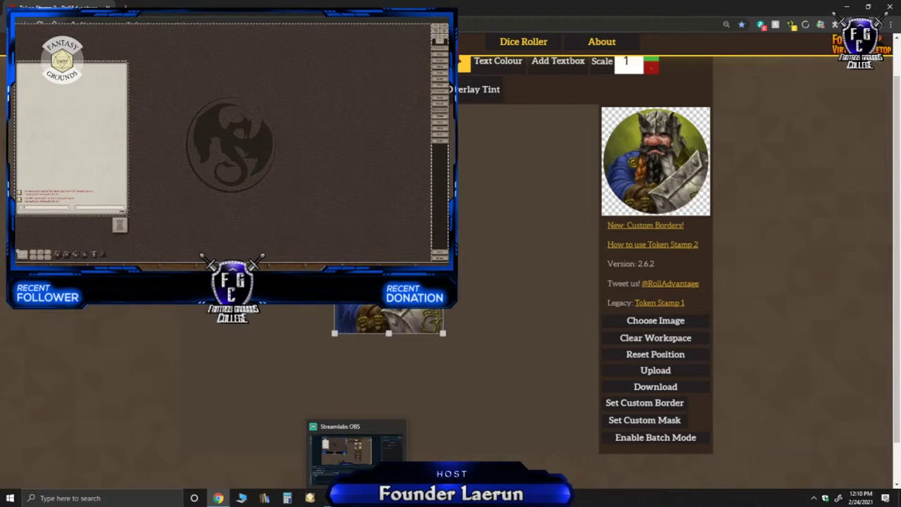
{"action": "left_click", "coordinate": [367, 459]}
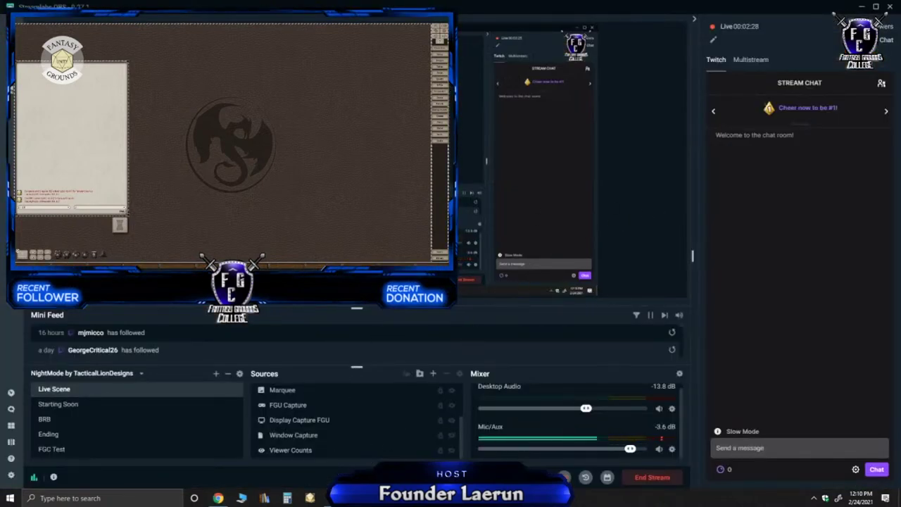
Hide the Marquee overlay and FGU Capture sources in Streamlabs OBS.
{"action": "mouse_move", "coordinate": [381, 498]}
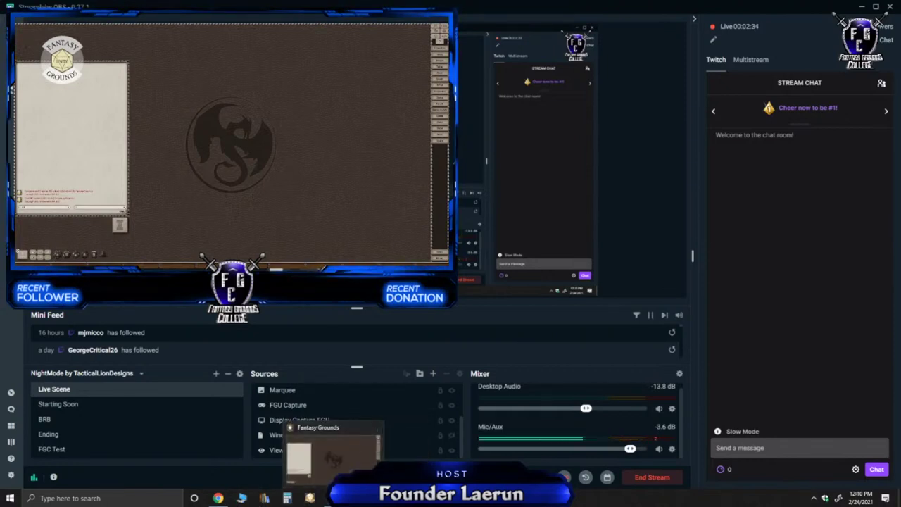
{"action": "left_click", "coordinate": [452, 391]}
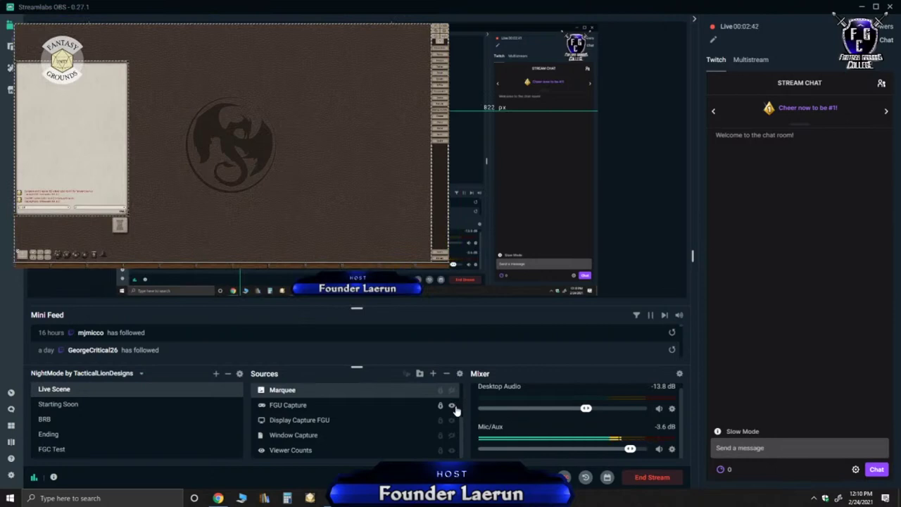
{"action": "left_click", "coordinate": [454, 407]}
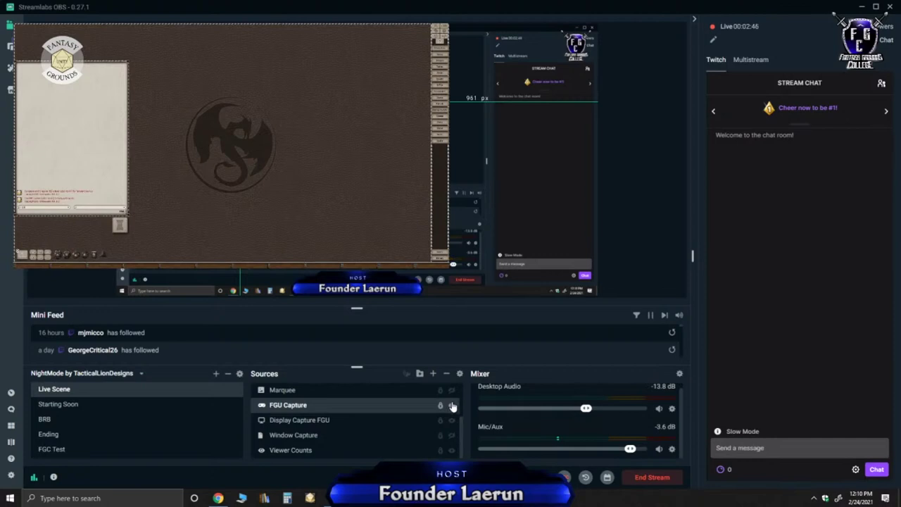
{"action": "left_click", "coordinate": [452, 406]}
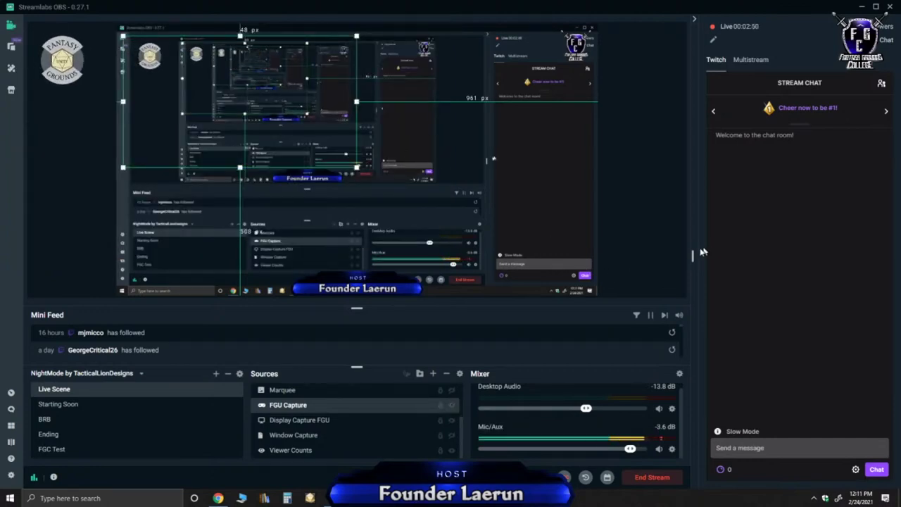
{"action": "left_click", "coordinate": [445, 395]}
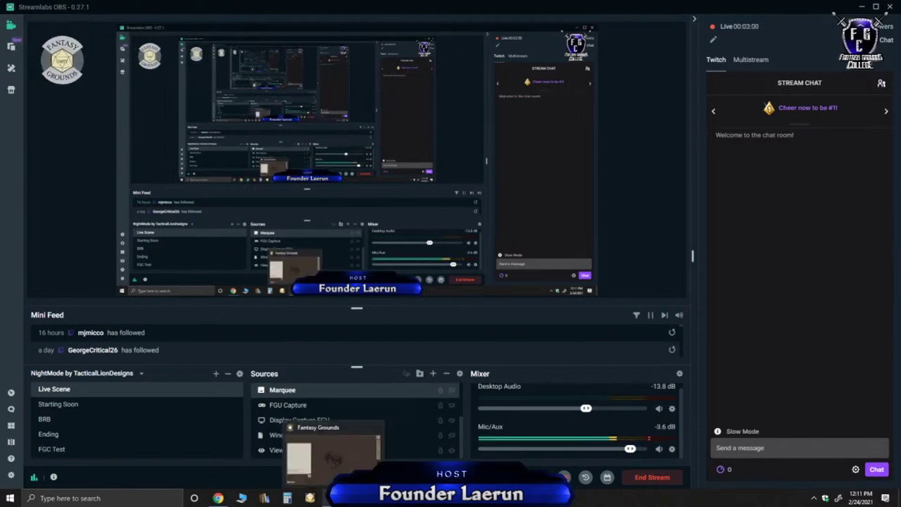
Switch back to the Token Stamp page in Chrome.
{"action": "left_click", "coordinate": [310, 498]}
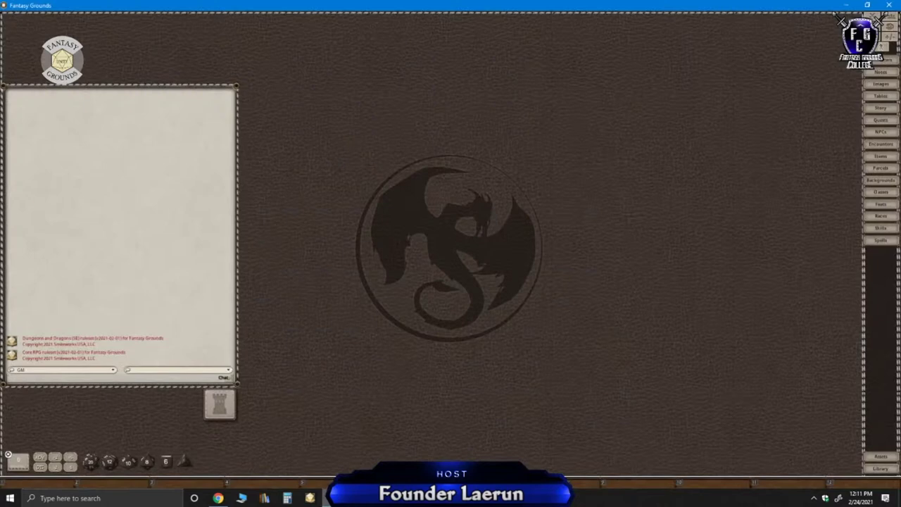
{"action": "key", "text": "alt+Tab"}
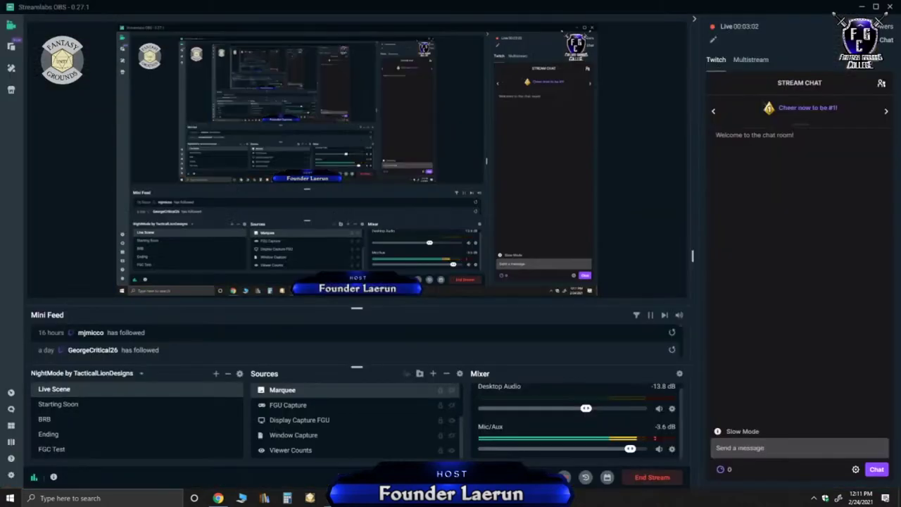
{"action": "left_click", "coordinate": [211, 500]}
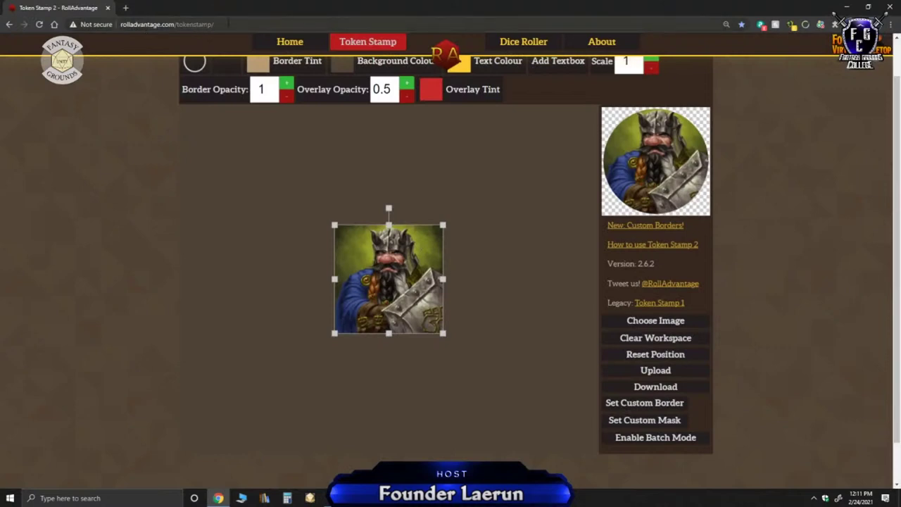
Scale up and nudge the dwarf portrait until his face and beard are centred in the circular preview.
{"action": "left_click", "coordinate": [227, 24]}
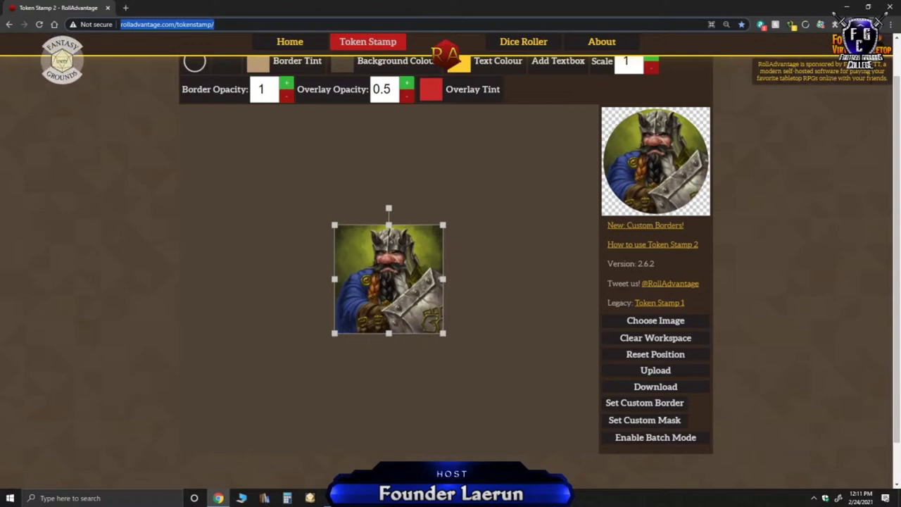
{"action": "left_click_drag", "start_coordinate": [364, 281], "coordinate": [374, 263]}
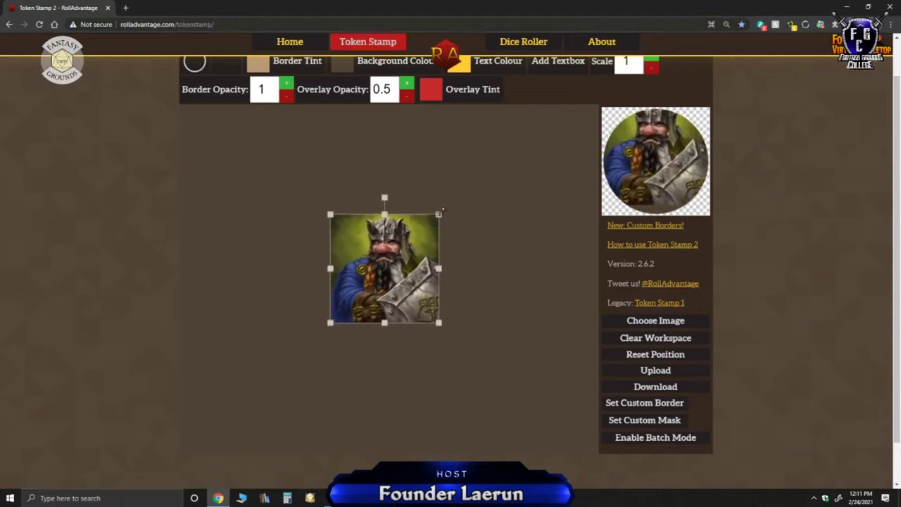
{"action": "left_click_drag", "start_coordinate": [442, 210], "coordinate": [460, 193]}
{"action": "left_click_drag", "start_coordinate": [412, 263], "coordinate": [414, 292]}
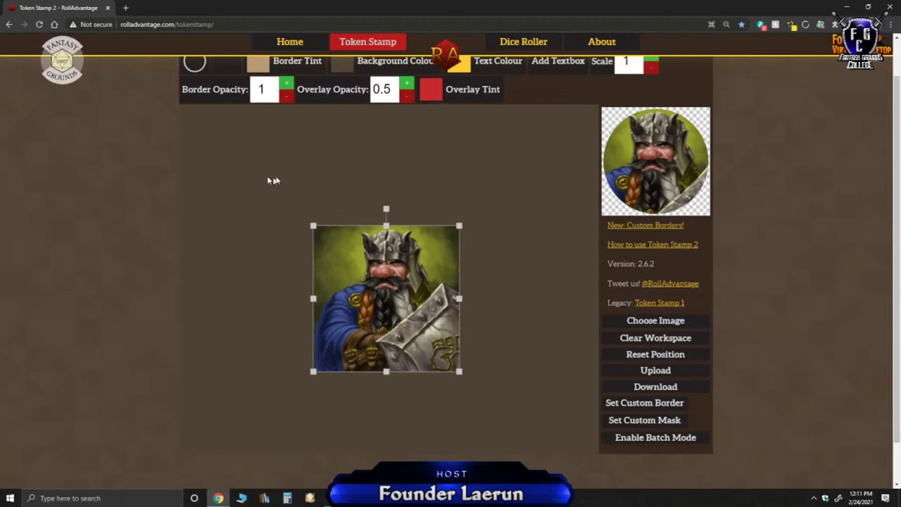
{"action": "scroll", "coordinate": [569, 276], "scroll_direction": "up", "scroll_amount": 1}
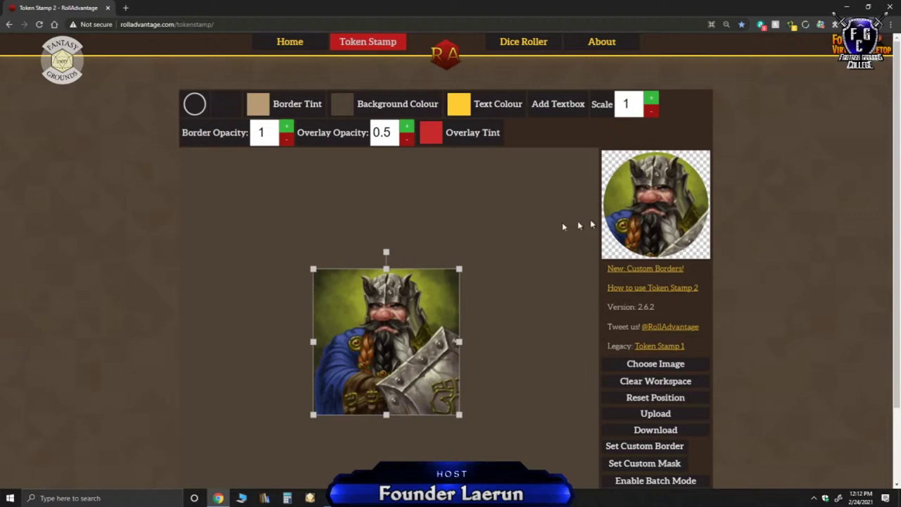
{"action": "left_click_drag", "start_coordinate": [384, 314], "coordinate": [385, 314]}
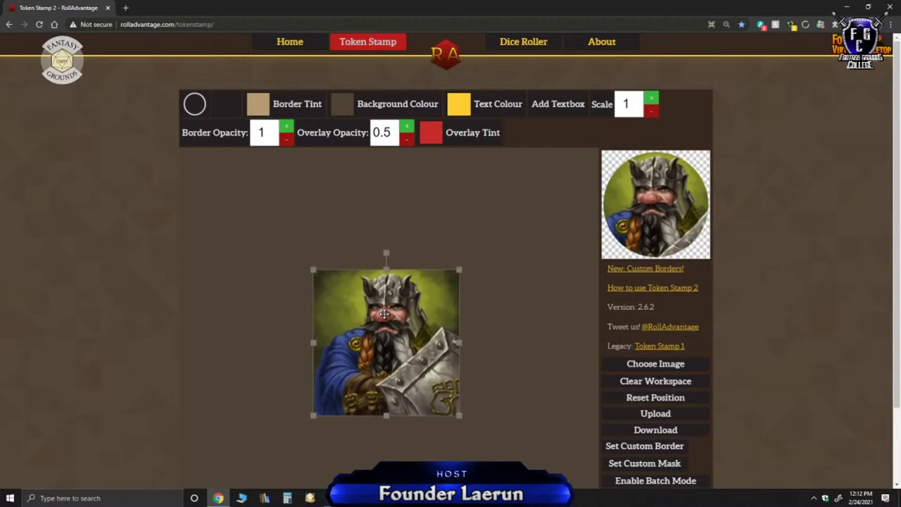
{"action": "mouse_move", "coordinate": [384, 313]}
{"action": "left_mouse_down"}
{"action": "mouse_move", "coordinate": [384, 329]}
{"action": "mouse_move", "coordinate": [385, 315]}
{"action": "left_mouse_up"}
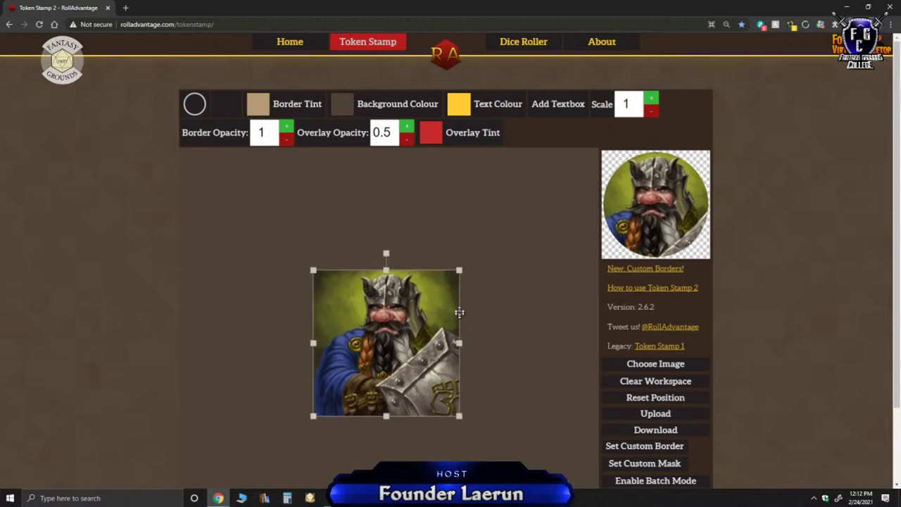
{"action": "left_click_drag", "start_coordinate": [459, 269], "coordinate": [471, 267]}
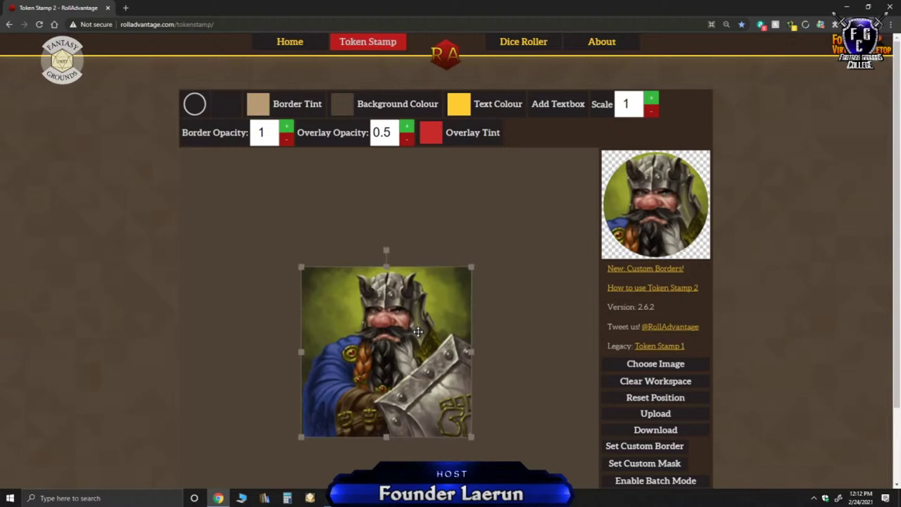
{"action": "left_click_drag", "start_coordinate": [417, 332], "coordinate": [418, 336]}
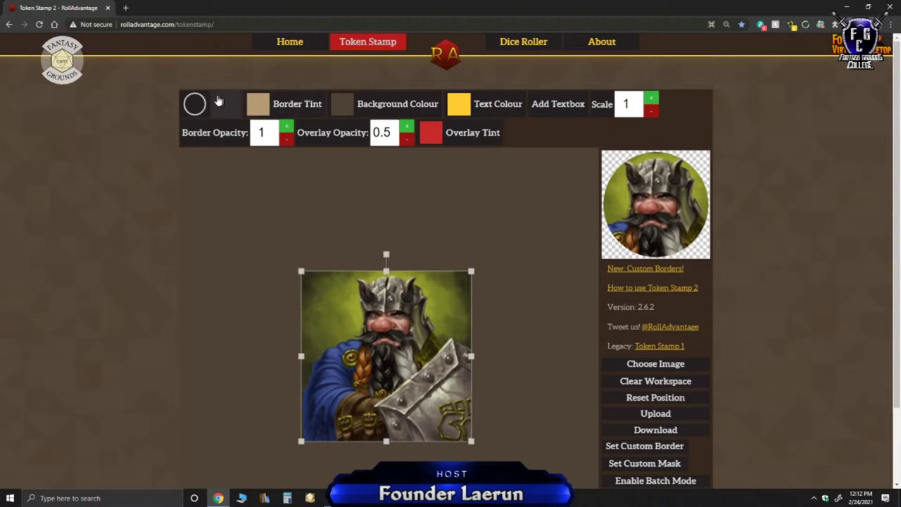
Set the token border to the grey metallic ring, after trying the orange ring.
{"action": "left_click", "coordinate": [194, 103]}
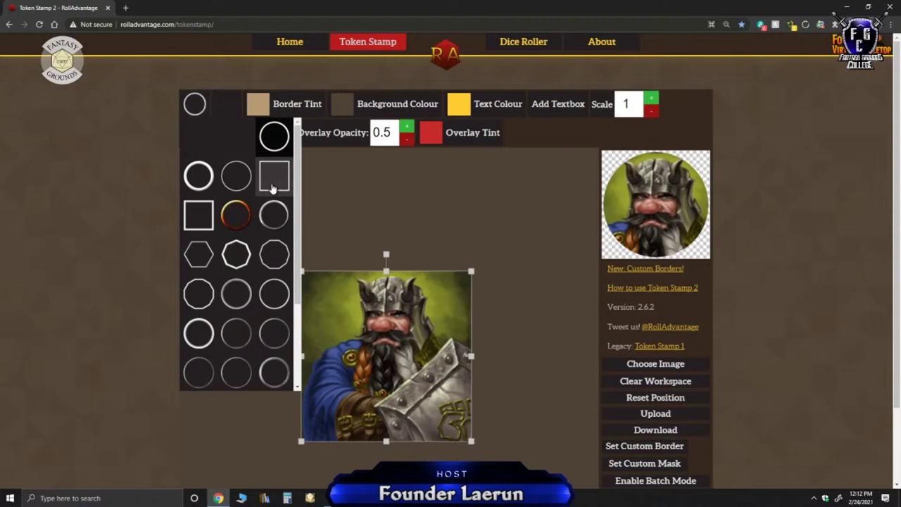
{"action": "left_click", "coordinate": [249, 221]}
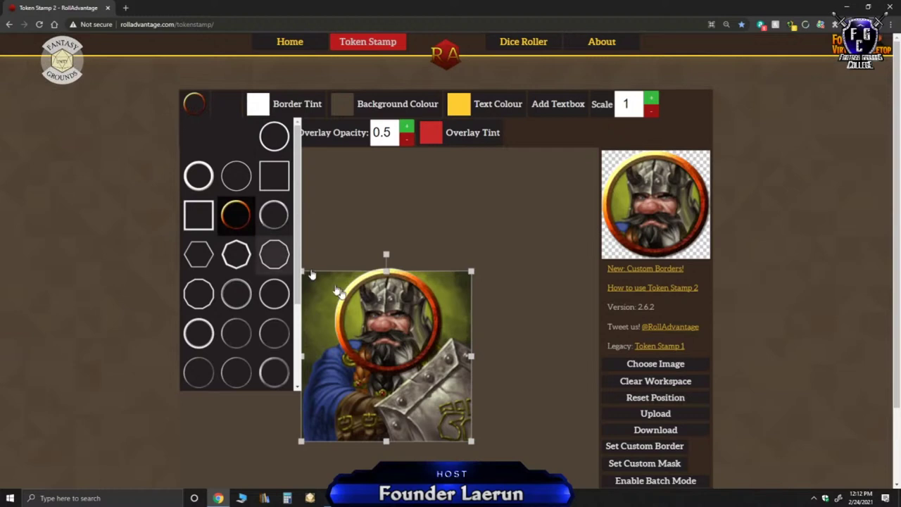
{"action": "left_click", "coordinate": [273, 219]}
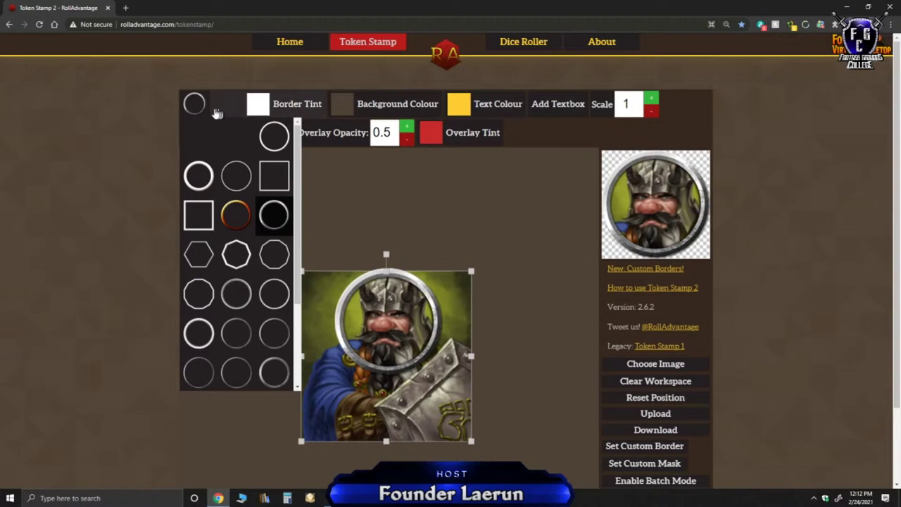
{"action": "left_click", "coordinate": [191, 106]}
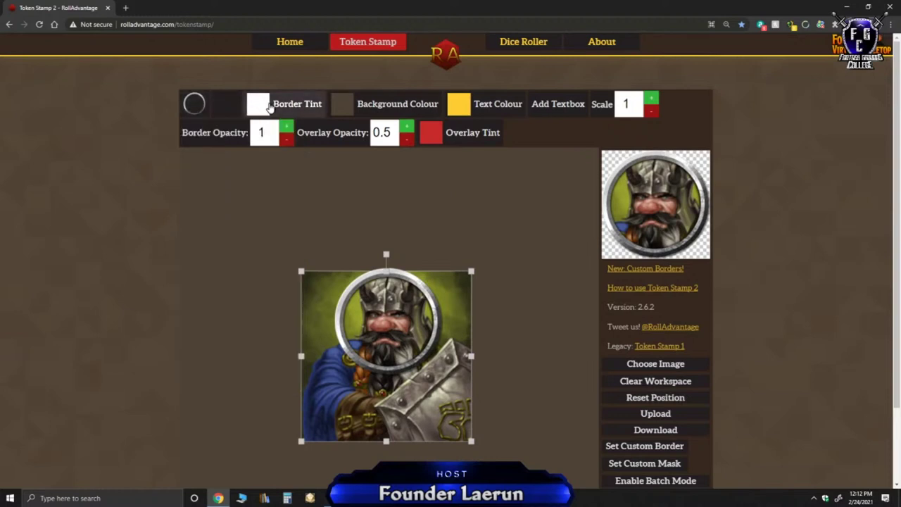
Tint the ring border a light blue.
{"action": "left_click", "coordinate": [269, 106]}
{"action": "mouse_move", "coordinate": [312, 144]}
{"action": "left_mouse_down"}
{"action": "mouse_move", "coordinate": [311, 132]}
{"action": "mouse_move", "coordinate": [315, 145]}
{"action": "left_mouse_up"}
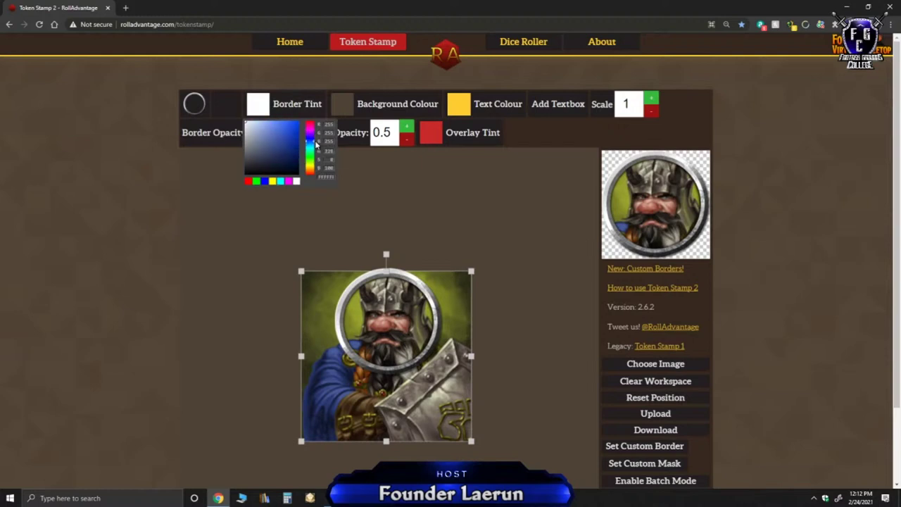
{"action": "left_click", "coordinate": [262, 140]}
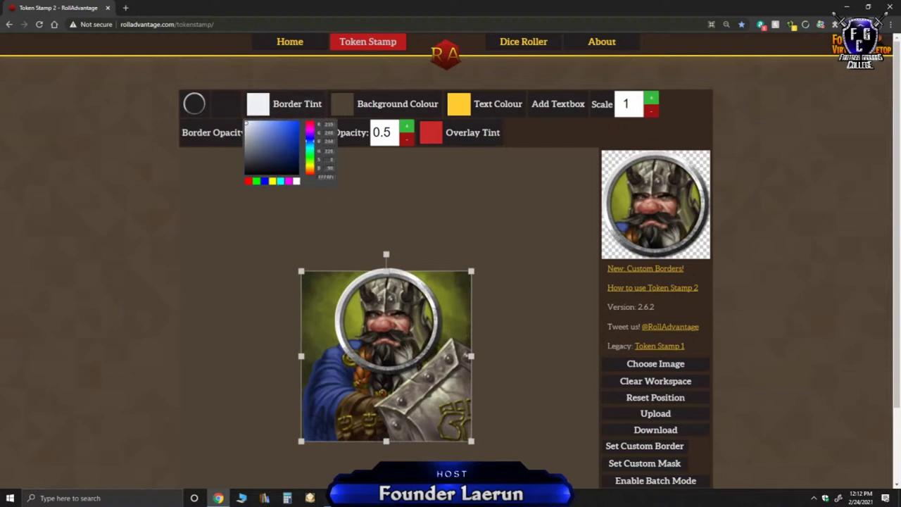
{"action": "left_click_drag", "start_coordinate": [262, 140], "coordinate": [260, 130]}
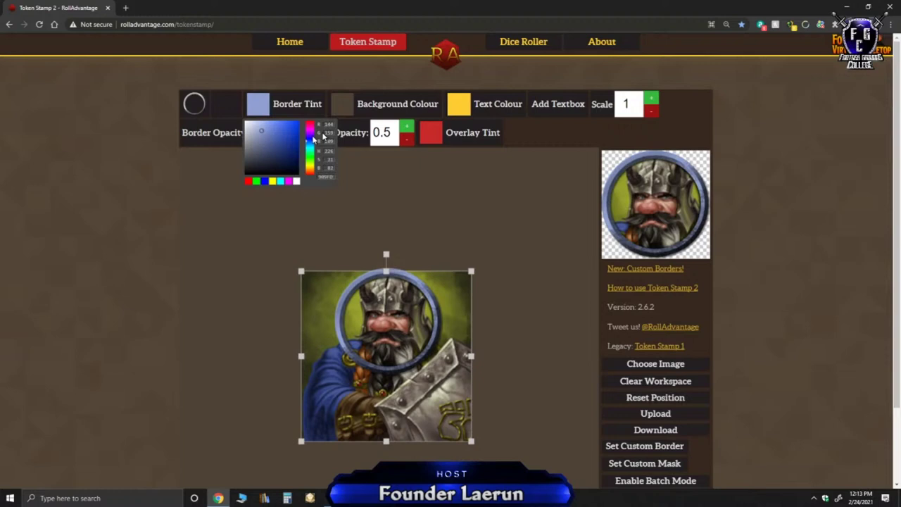
Switch the token border to the thicker circular ring, after trying a square.
{"action": "left_click", "coordinate": [194, 103]}
{"action": "left_click", "coordinate": [273, 176]}
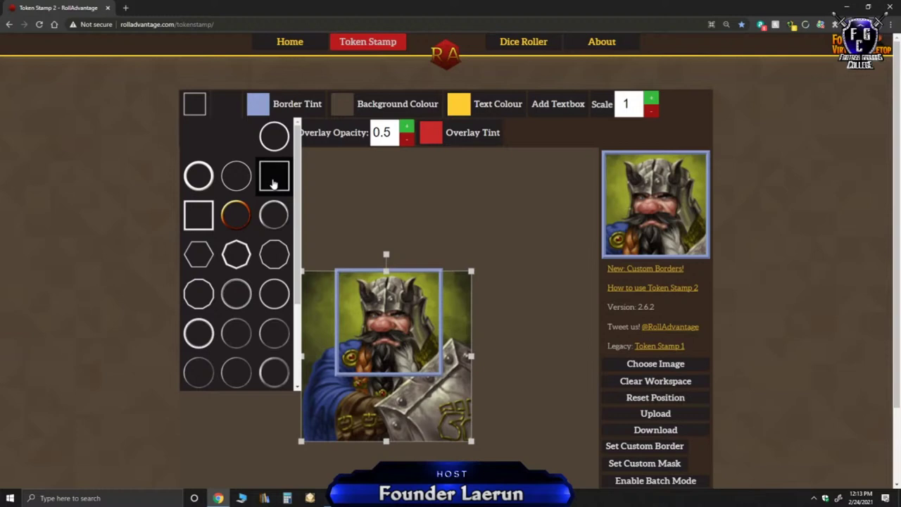
{"action": "left_click", "coordinate": [233, 181]}
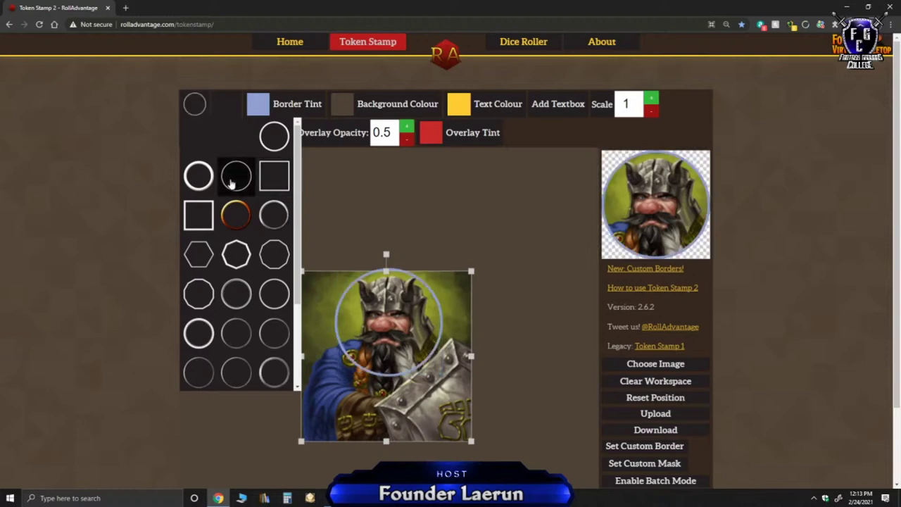
{"action": "left_click", "coordinate": [260, 215]}
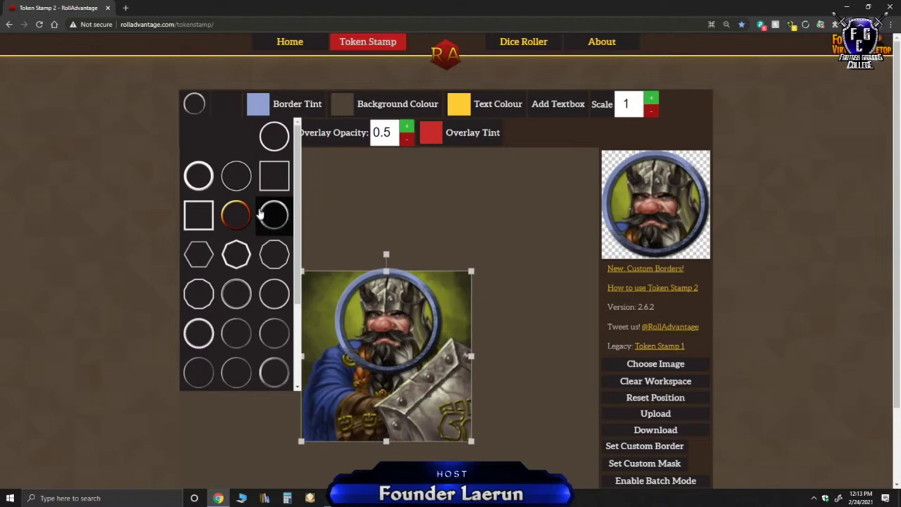
Tint the border light grey and lower the dwarf image slightly inside the ring.
{"action": "left_click", "coordinate": [258, 104]}
{"action": "mouse_move", "coordinate": [262, 132]}
{"action": "left_mouse_down"}
{"action": "mouse_move", "coordinate": [246, 131]}
{"action": "mouse_move", "coordinate": [252, 136]}
{"action": "left_mouse_up"}
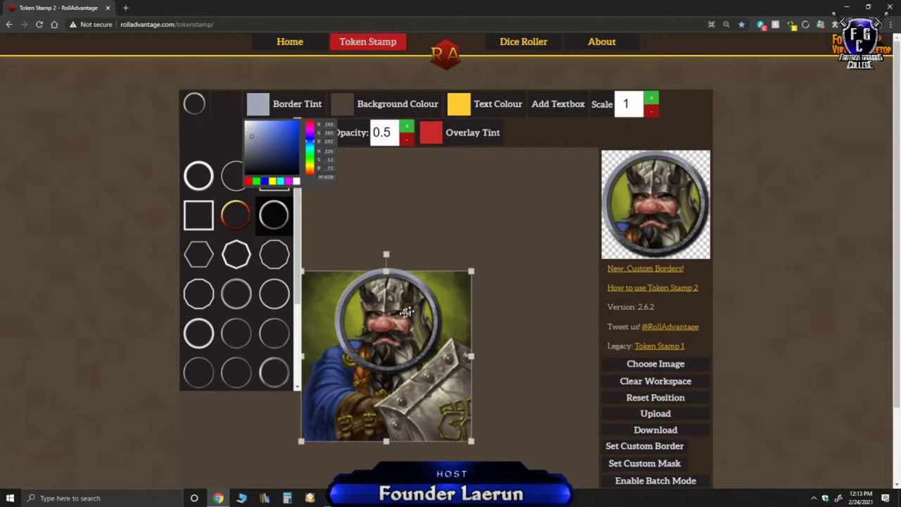
{"action": "left_click_drag", "start_coordinate": [407, 312], "coordinate": [398, 322]}
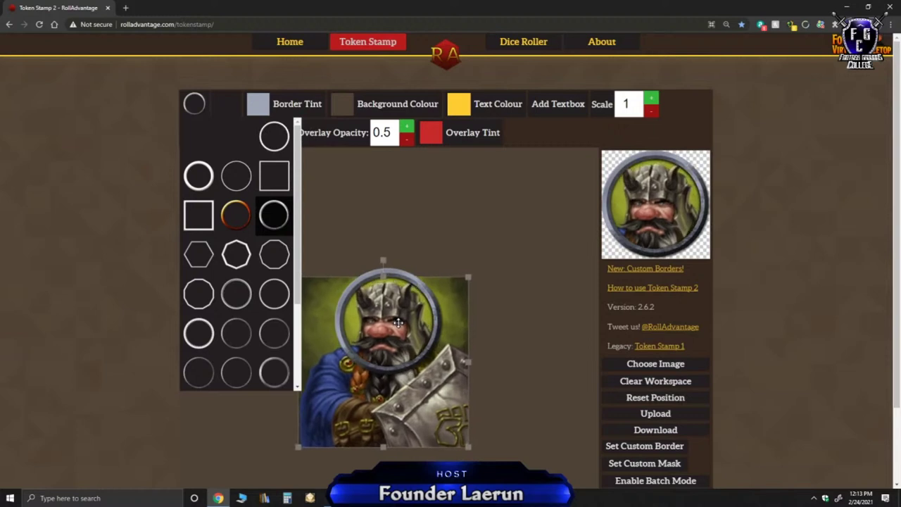
{"action": "left_click", "coordinate": [398, 322]}
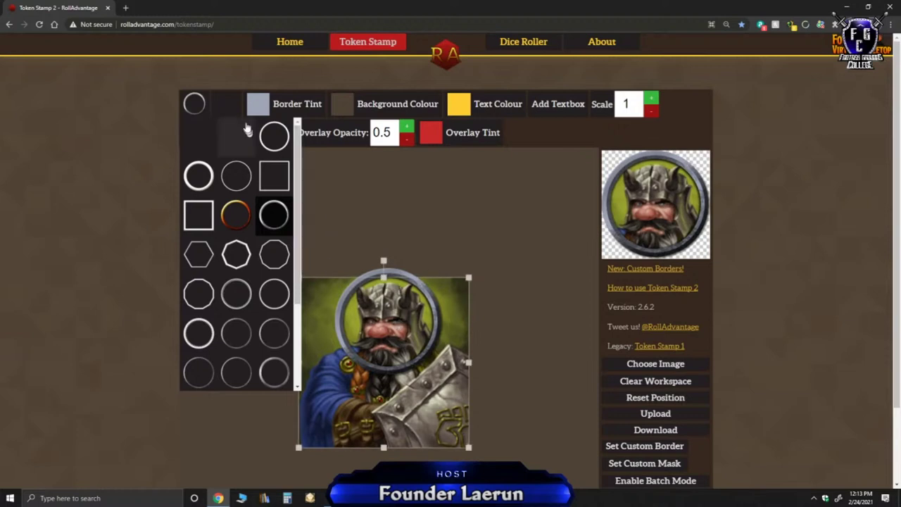
{"action": "left_click", "coordinate": [194, 105]}
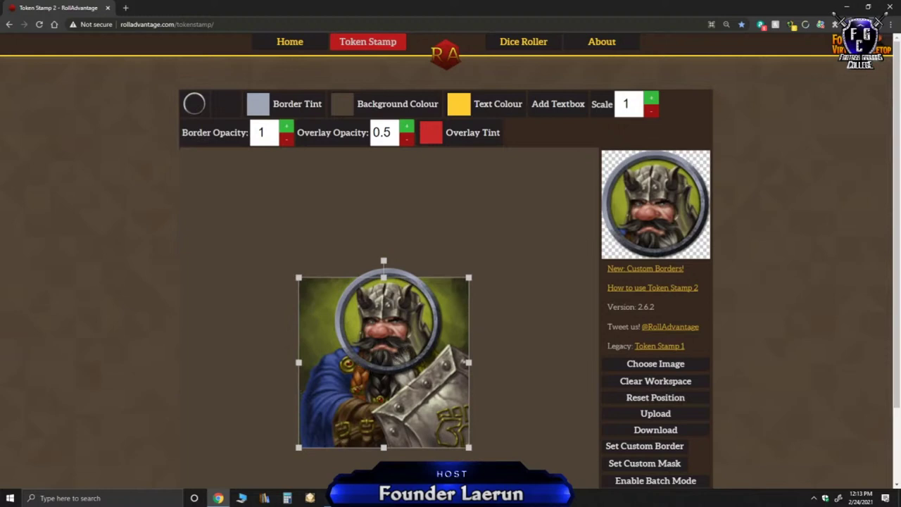
{"action": "key", "text": "alt+Tab"}
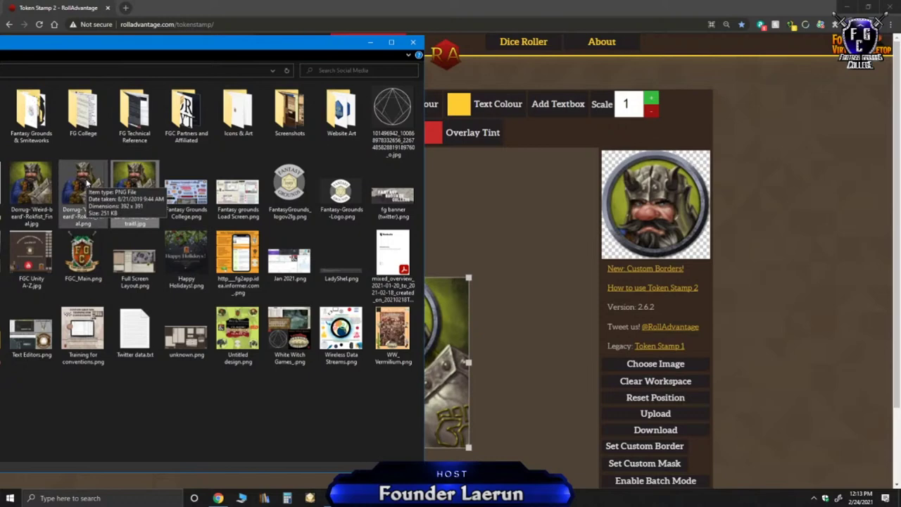
Load the Dorrug dwarf image, then shrink and move it so his face fits the grey ring.
{"action": "left_click_drag", "start_coordinate": [83, 191], "coordinate": [458, 352]}
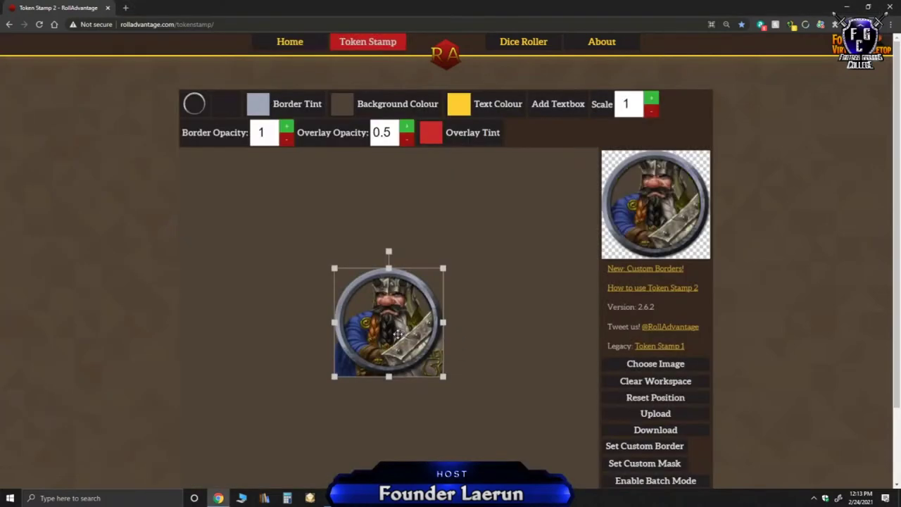
{"action": "left_click_drag", "start_coordinate": [399, 334], "coordinate": [393, 357]}
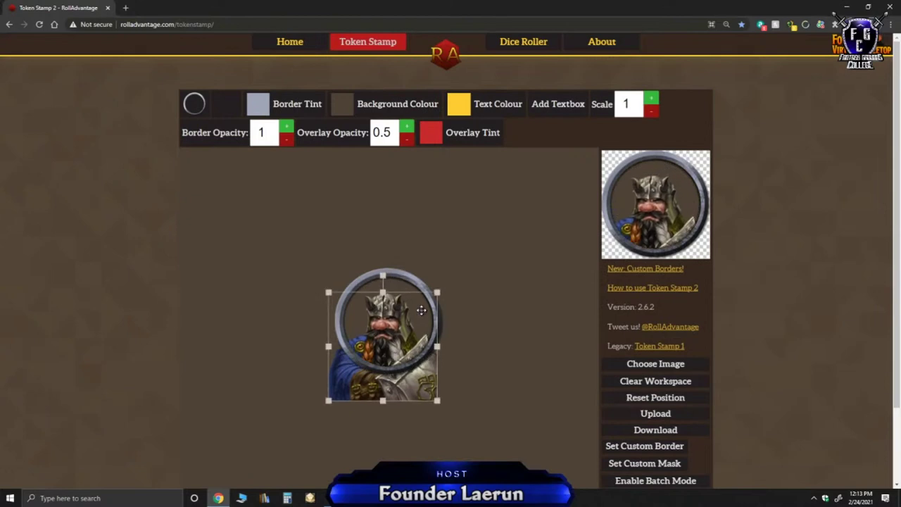
{"action": "scroll", "coordinate": [382, 360], "scroll_direction": "up", "scroll_amount": 5}
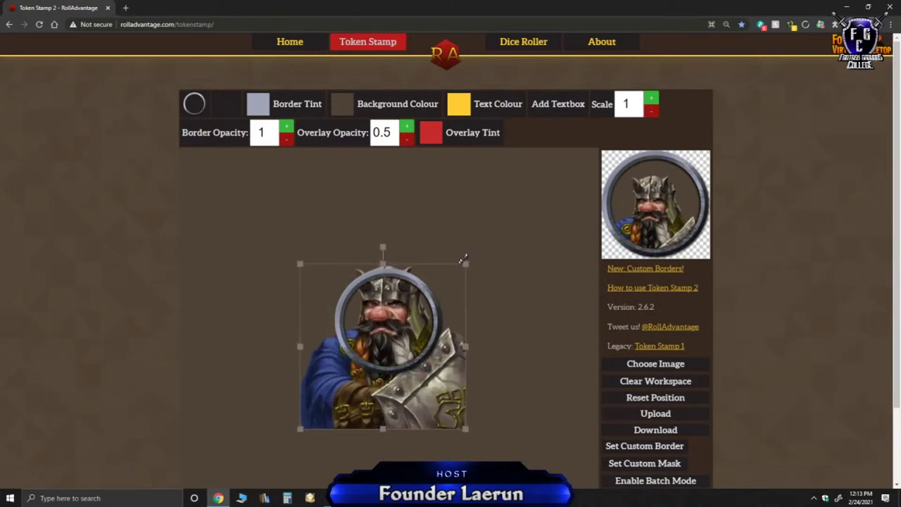
{"action": "mouse_move", "coordinate": [382, 360]}
{"action": "left_mouse_down"}
{"action": "mouse_move", "coordinate": [382, 369]}
{"action": "mouse_move", "coordinate": [382, 359]}
{"action": "left_mouse_up"}
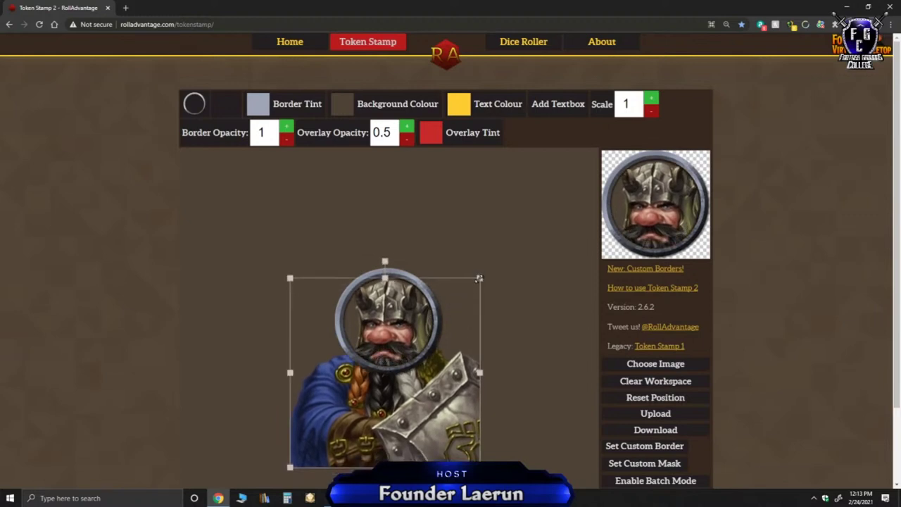
{"action": "left_click_drag", "start_coordinate": [479, 279], "coordinate": [460, 299]}
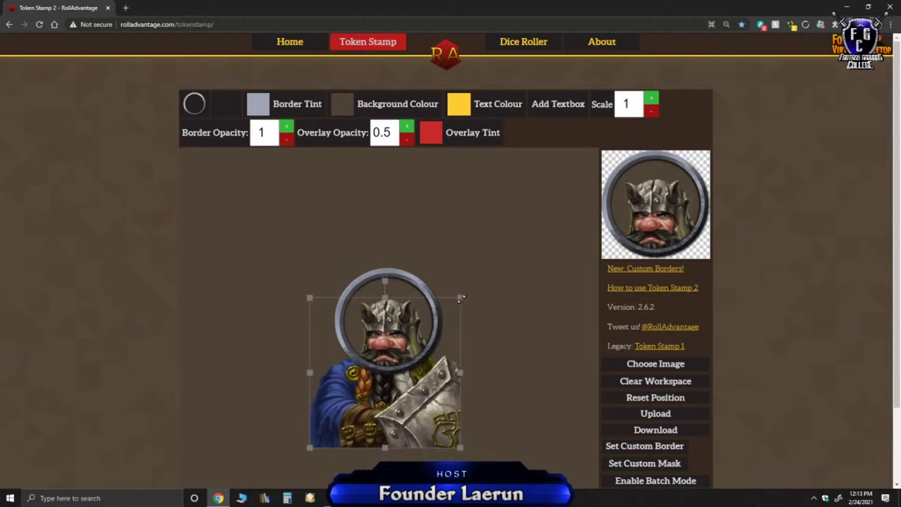
{"action": "left_click_drag", "start_coordinate": [381, 349], "coordinate": [382, 337]}
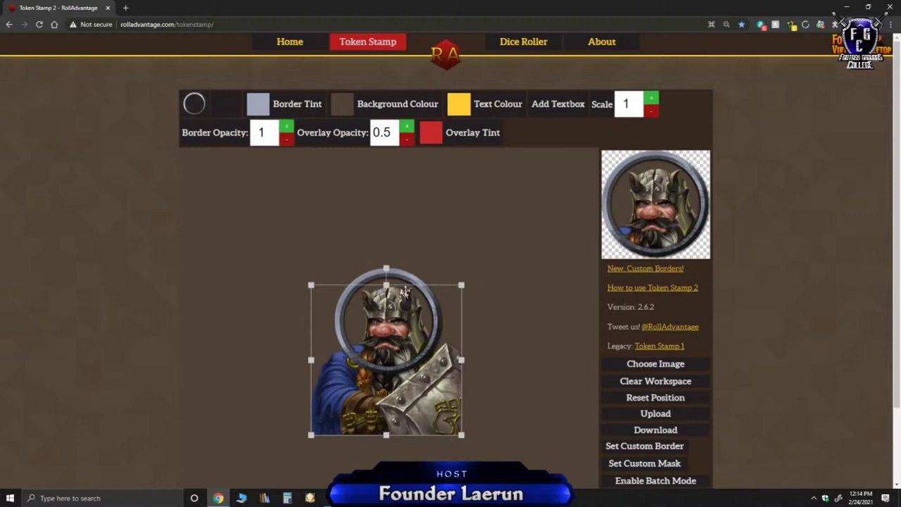
Set the workspace background colour to a light brown.
{"action": "left_click", "coordinate": [346, 104]}
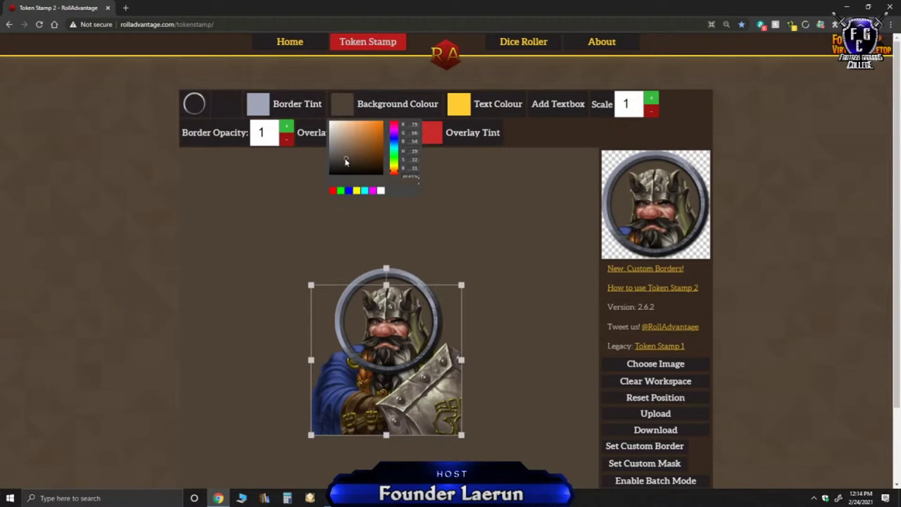
{"action": "left_click", "coordinate": [358, 146]}
{"action": "left_click_drag", "start_coordinate": [358, 147], "coordinate": [358, 142]}
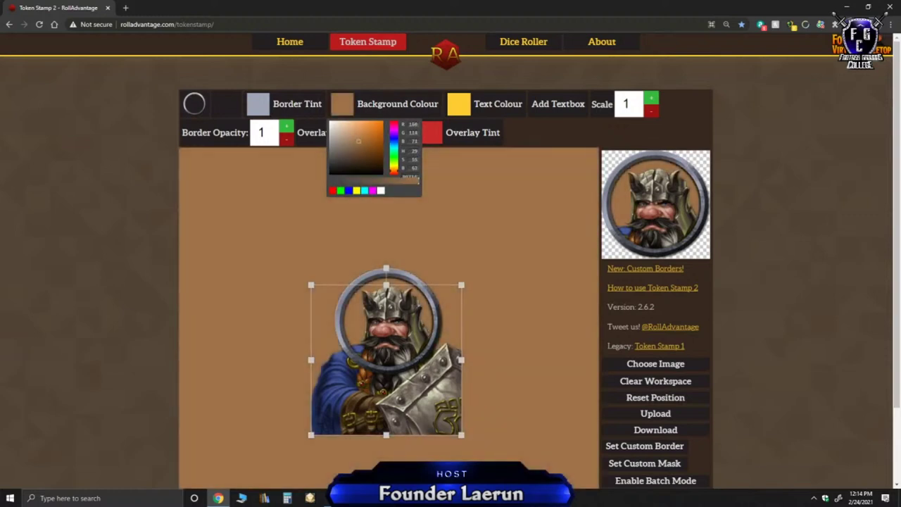
{"action": "left_click_drag", "start_coordinate": [395, 337], "coordinate": [392, 336]}
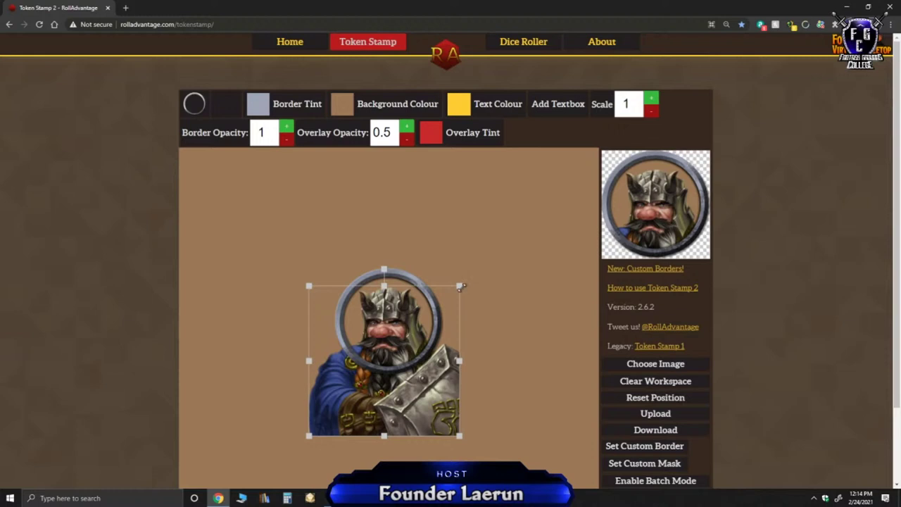
Fine-tune the dwarf image's size and position so helmet and beard fit snugly in the ring.
{"action": "left_click_drag", "start_coordinate": [462, 286], "coordinate": [464, 284]}
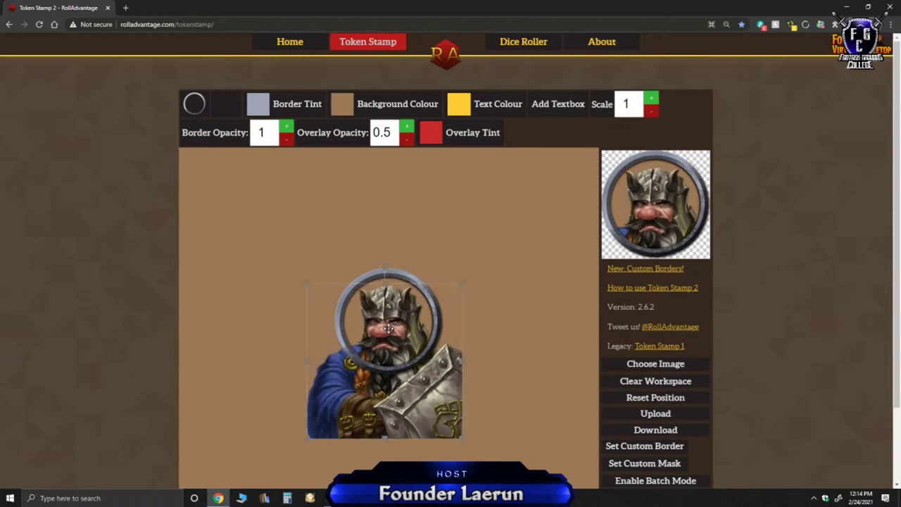
{"action": "left_click_drag", "start_coordinate": [389, 329], "coordinate": [391, 329]}
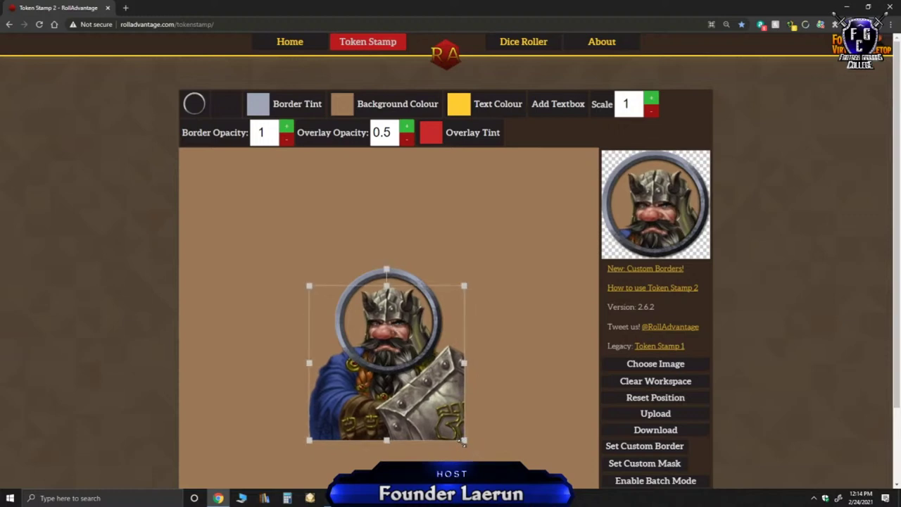
{"action": "left_click_drag", "start_coordinate": [465, 442], "coordinate": [435, 403]}
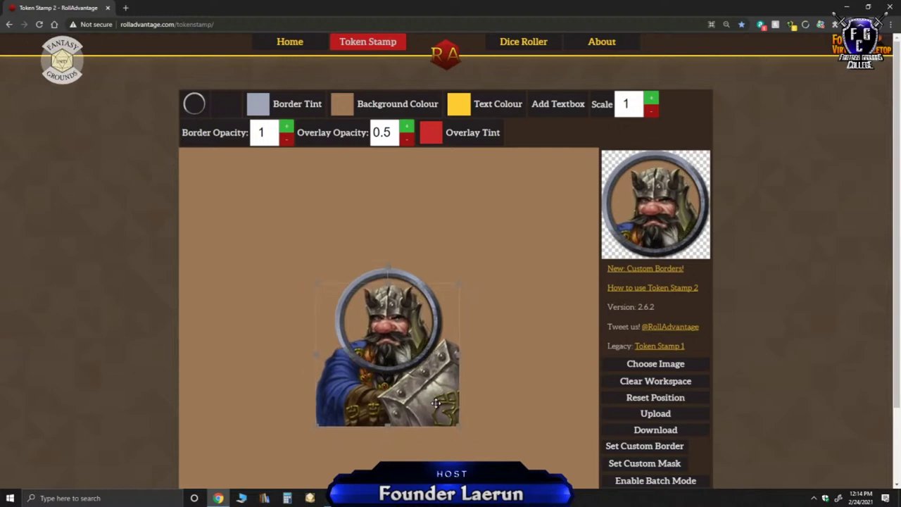
{"action": "left_click_drag", "start_coordinate": [436, 403], "coordinate": [435, 403]}
{"action": "left_click", "coordinate": [513, 356]}
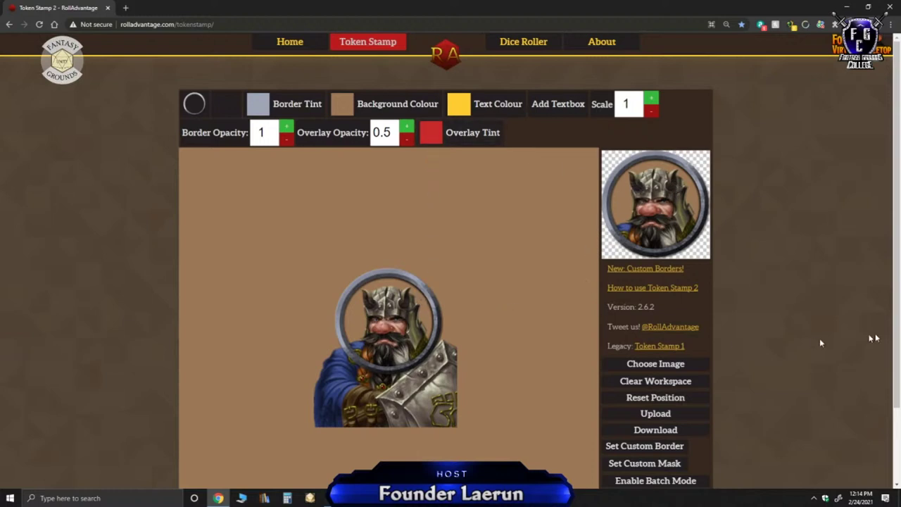
Cancel the custom border file chooser and scroll back up to the tint, scale and opacity settings.
{"action": "scroll", "coordinate": [845, 328], "scroll_direction": "down", "scroll_amount": 1}
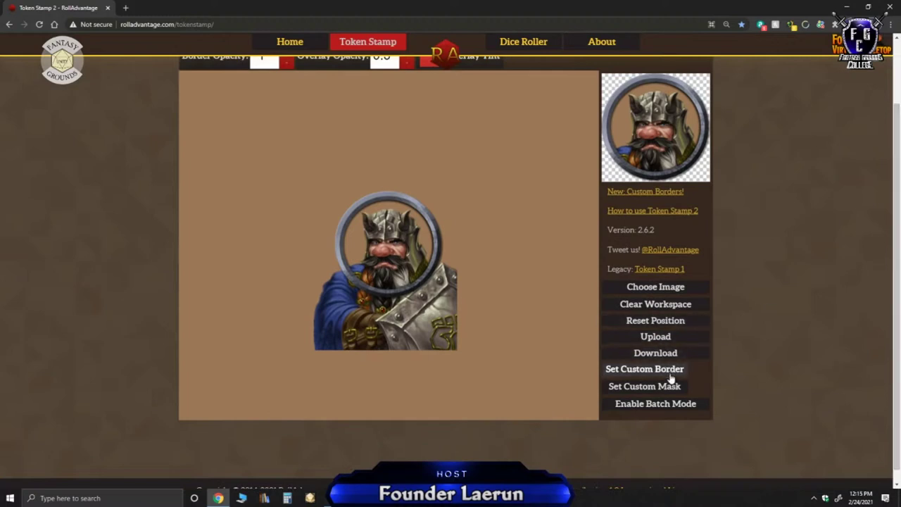
{"action": "left_click", "coordinate": [671, 373]}
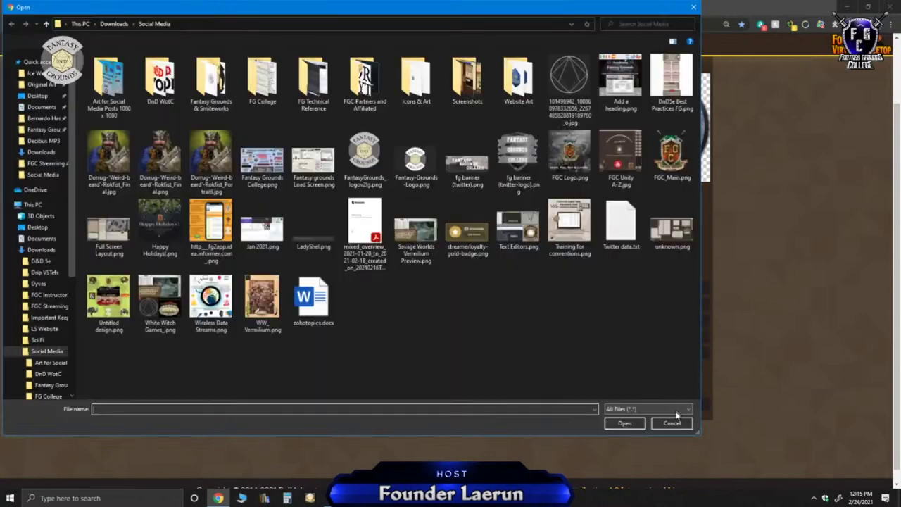
{"action": "left_click", "coordinate": [674, 421]}
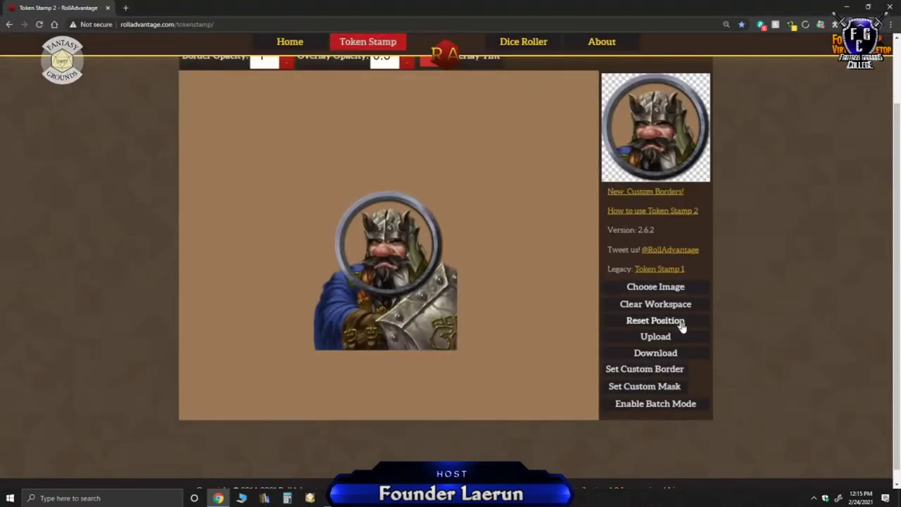
{"action": "scroll", "coordinate": [709, 378], "scroll_direction": "up", "scroll_amount": 1}
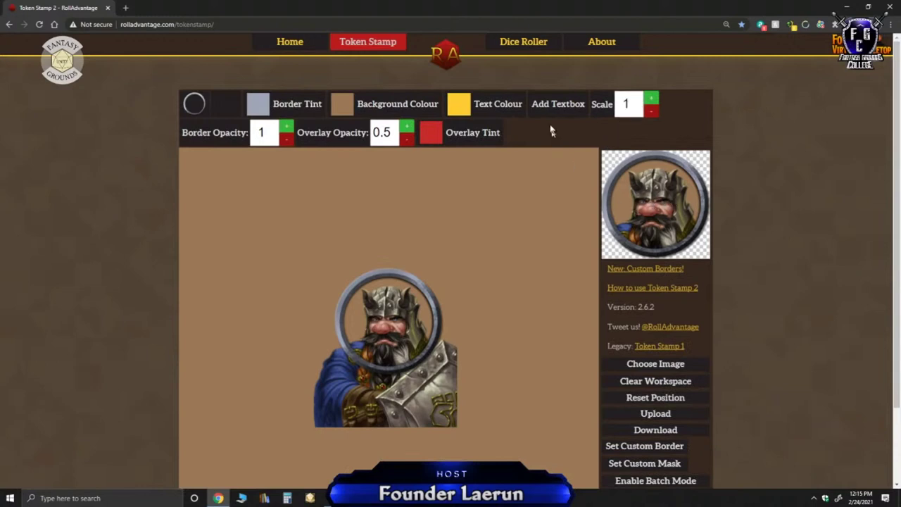
Try lowering the overlay opacity, then leave it at 0.5.
{"action": "left_click", "coordinate": [406, 139]}
{"action": "left_click", "coordinate": [406, 140]}
{"action": "left_click", "coordinate": [406, 139]}
{"action": "left_click", "coordinate": [406, 139]}
{"action": "left_click", "coordinate": [407, 126]}
{"action": "left_click", "coordinate": [408, 126]}
{"action": "left_click", "coordinate": [407, 126]}
{"action": "left_click", "coordinate": [407, 126]}
{"action": "left_click", "coordinate": [407, 126]}
Adjust the border opacity up and down, settling it at 0.9.
{"action": "left_click", "coordinate": [288, 139]}
{"action": "left_click", "coordinate": [287, 139]}
{"action": "left_click", "coordinate": [287, 140]}
{"action": "left_click", "coordinate": [288, 139]}
{"action": "left_click", "coordinate": [287, 139]}
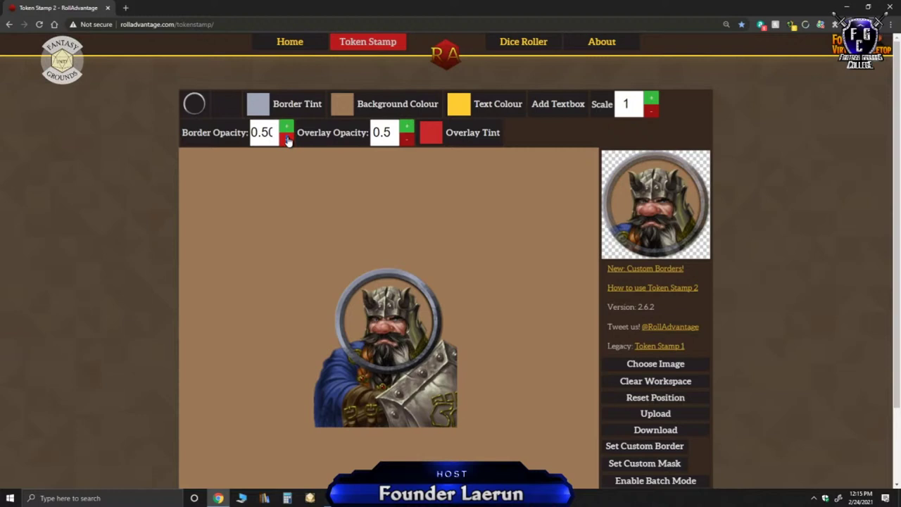
{"action": "left_click", "coordinate": [287, 139]}
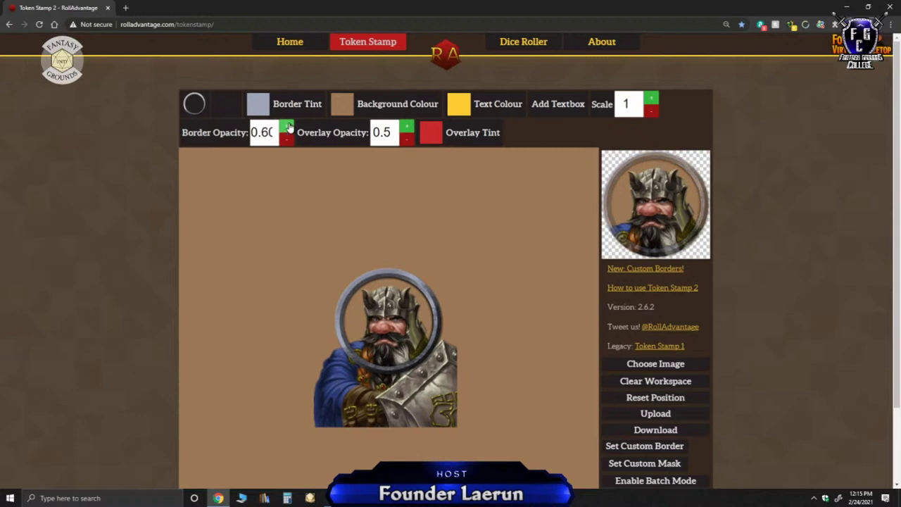
{"action": "left_click", "coordinate": [288, 128]}
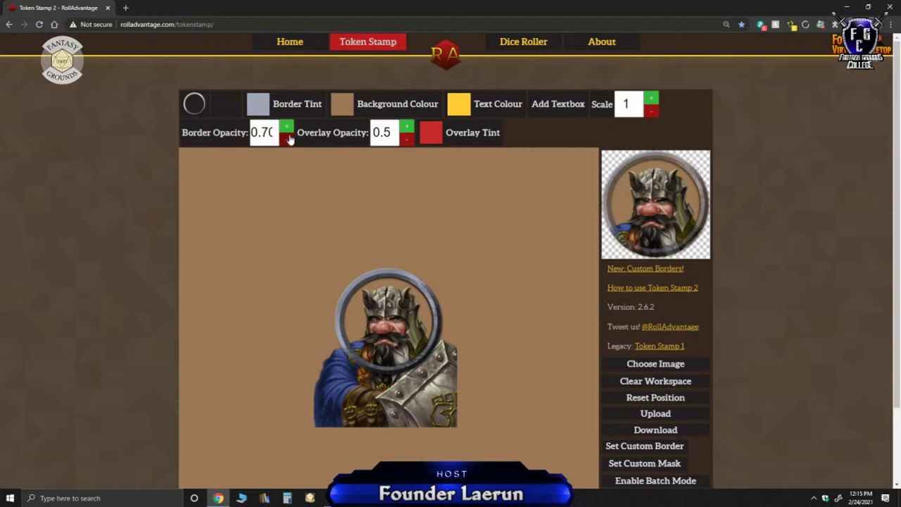
{"action": "left_click", "coordinate": [289, 139]}
{"action": "left_click", "coordinate": [288, 129]}
{"action": "left_click", "coordinate": [289, 129]}
{"action": "left_click", "coordinate": [288, 129]}
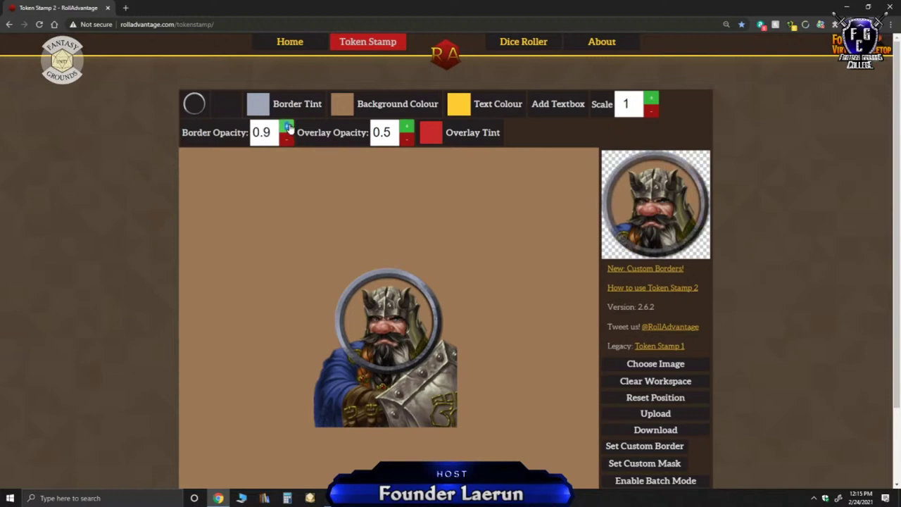
{"action": "left_click", "coordinate": [288, 127]}
{"action": "left_click", "coordinate": [288, 128]}
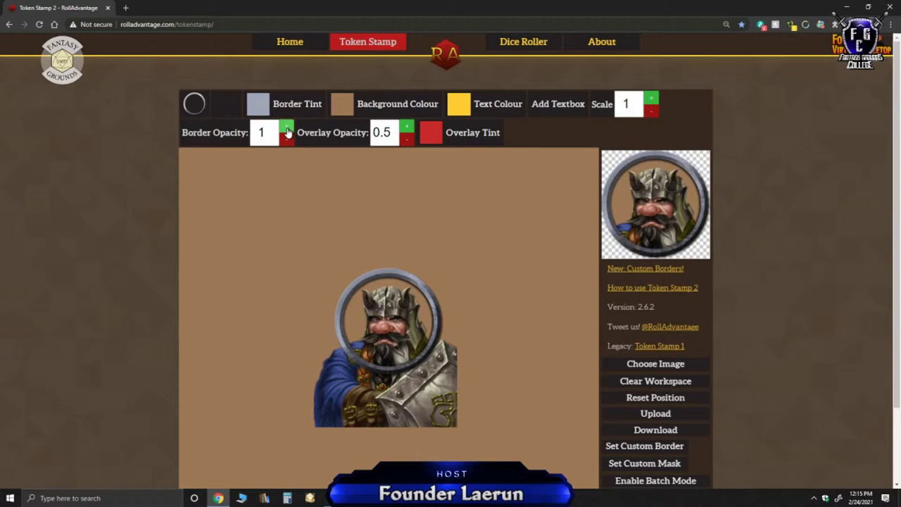
{"action": "left_click", "coordinate": [286, 140]}
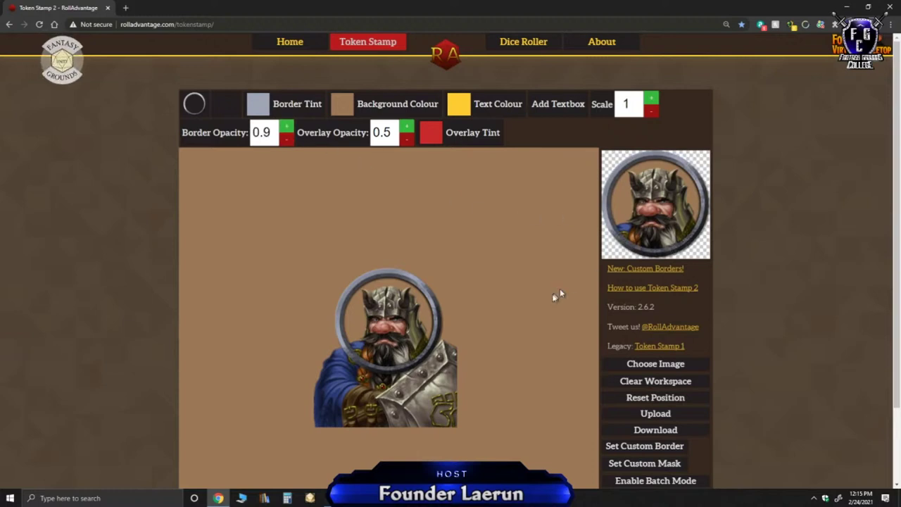
Download the finished dwarf token so it opens in Photos as token_1.png.
{"action": "scroll", "coordinate": [559, 294], "scroll_direction": "down", "scroll_amount": 1}
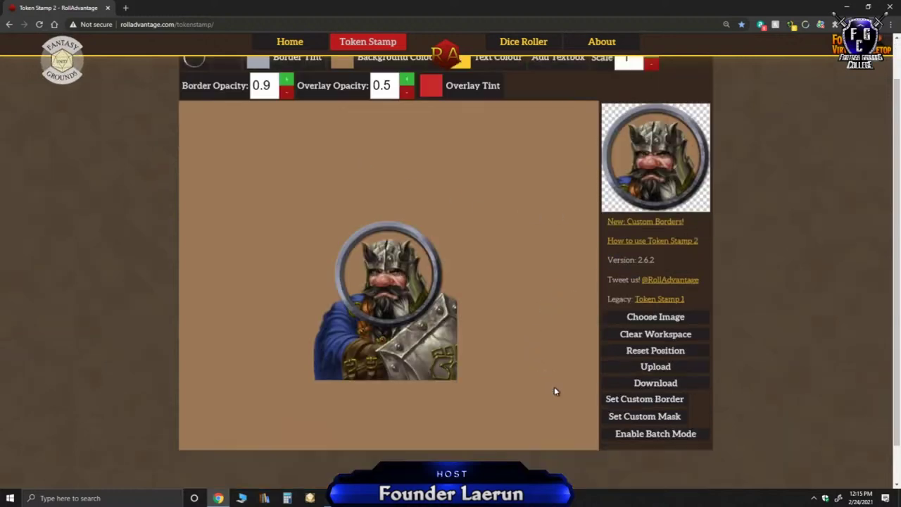
{"action": "left_click", "coordinate": [672, 383]}
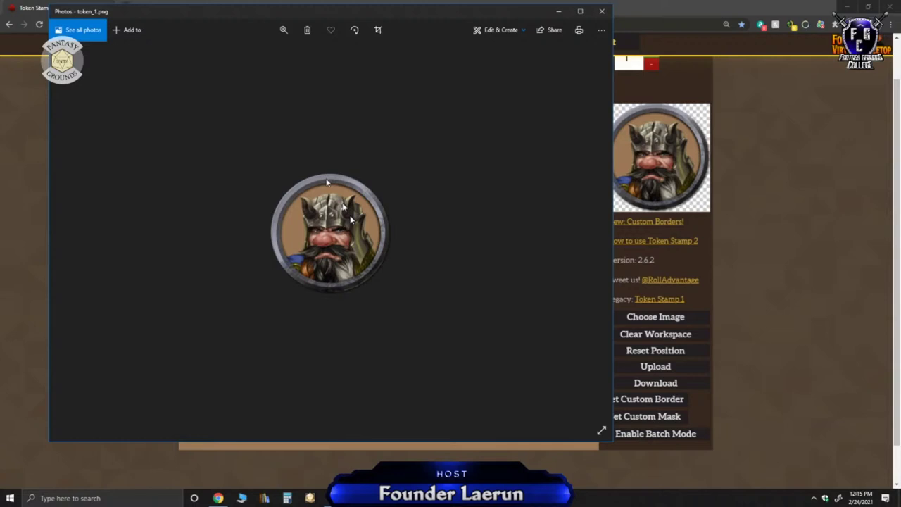
Raise Light slightly, Color to maximum and Clarity to 92, then save over the original.
{"action": "left_click", "coordinate": [379, 31]}
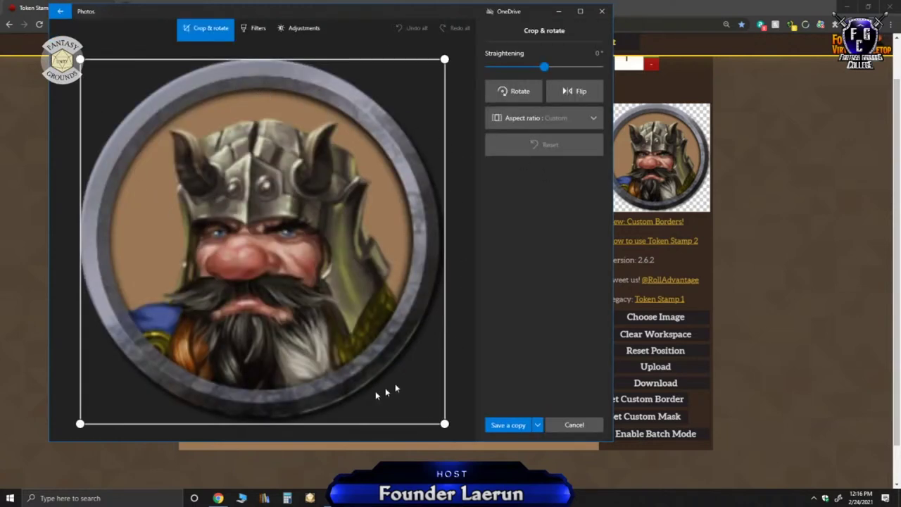
{"action": "left_click", "coordinate": [299, 28]}
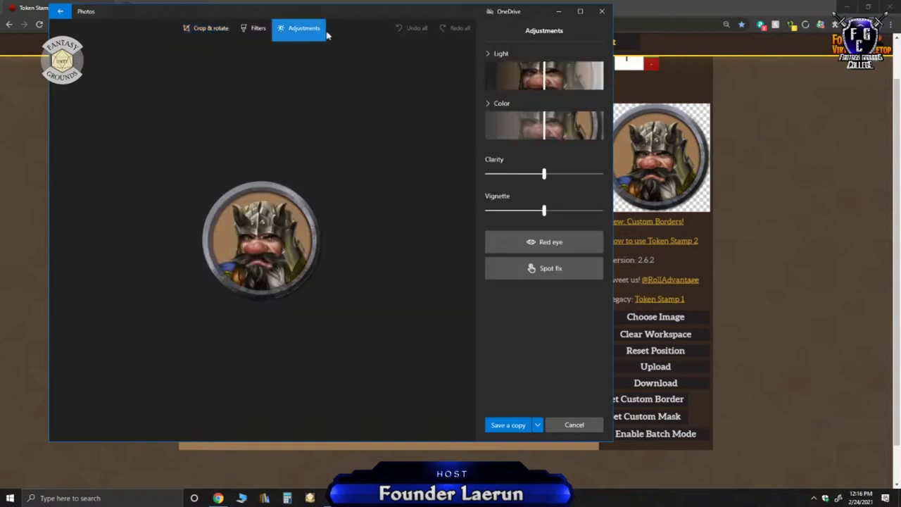
{"action": "left_click", "coordinate": [548, 83]}
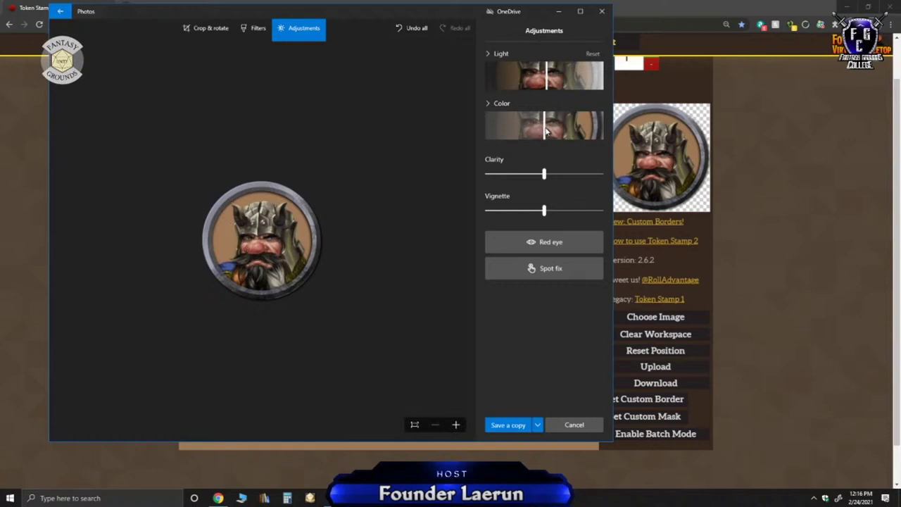
{"action": "left_click_drag", "start_coordinate": [547, 131], "coordinate": [572, 141]}
{"action": "left_click_drag", "start_coordinate": [545, 174], "coordinate": [586, 183]}
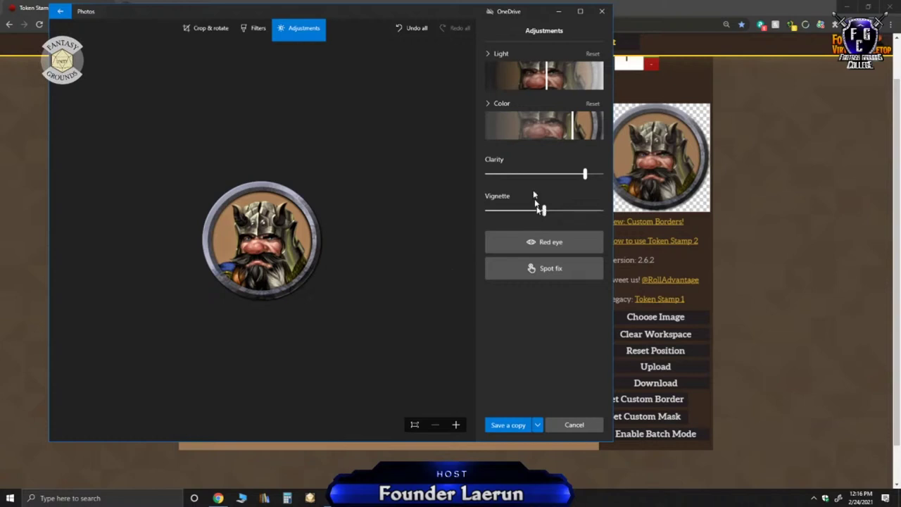
{"action": "left_click", "coordinate": [537, 425]}
{"action": "left_click", "coordinate": [515, 410]}
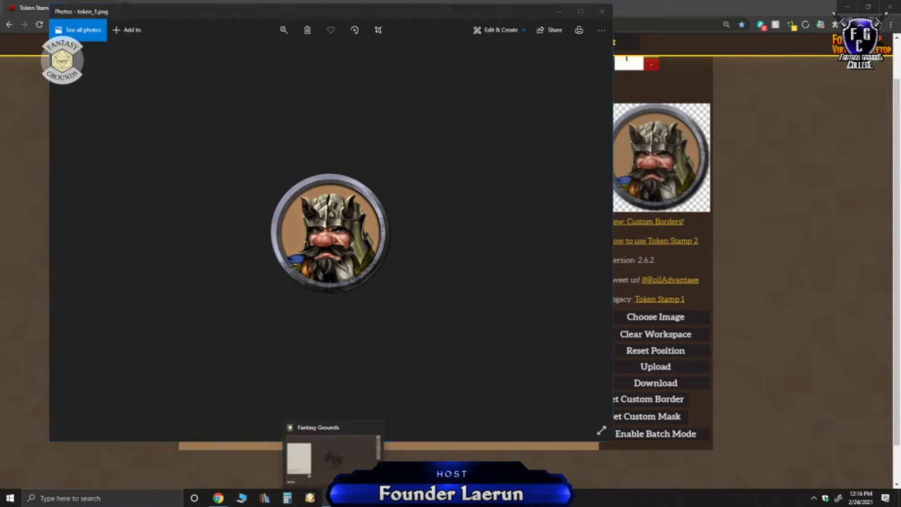
Back in Fantasy Grounds, drop the dice tower onto the bottom bar and stretch the chat window taller.
{"action": "left_click", "coordinate": [310, 498]}
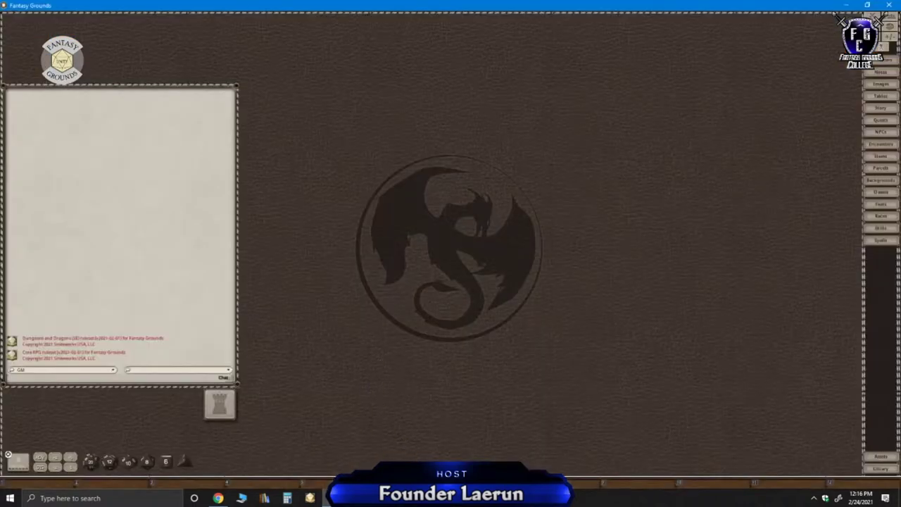
{"action": "mouse_move", "coordinate": [355, 498]}
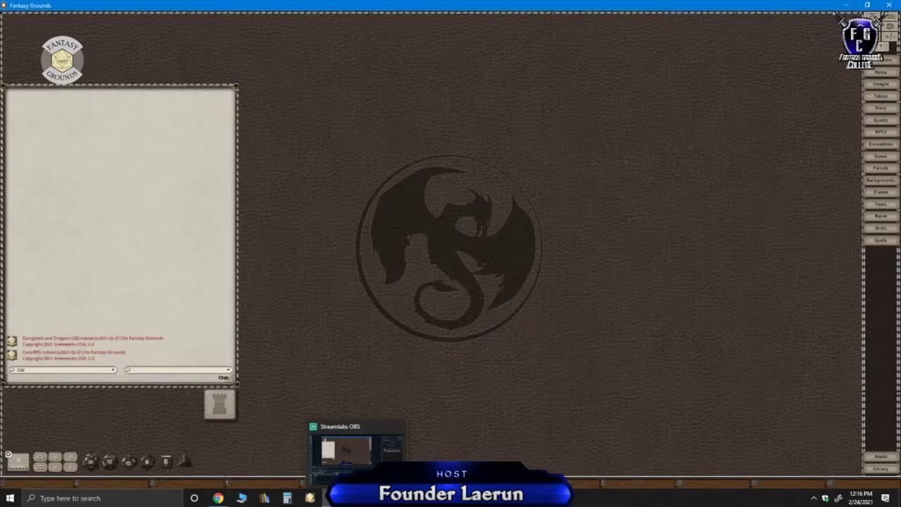
{"action": "left_click", "coordinate": [356, 498]}
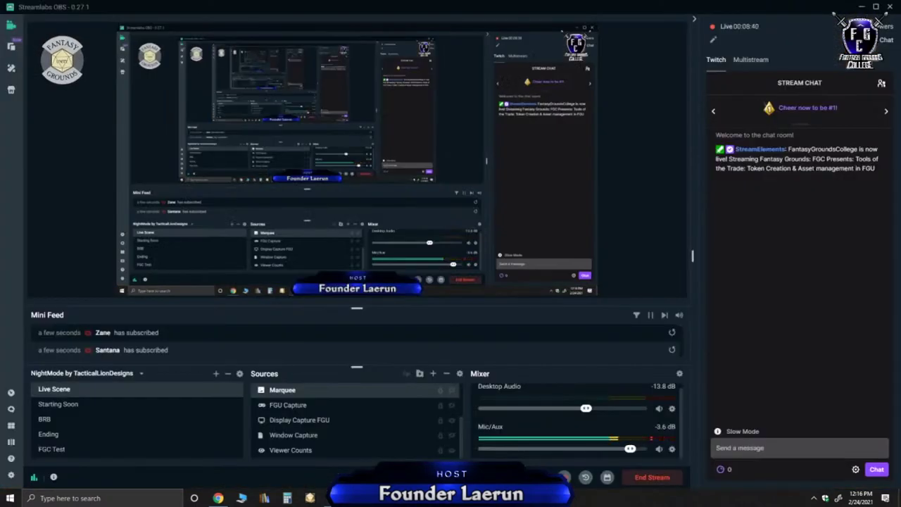
{"action": "key", "text": "alt+Tab"}
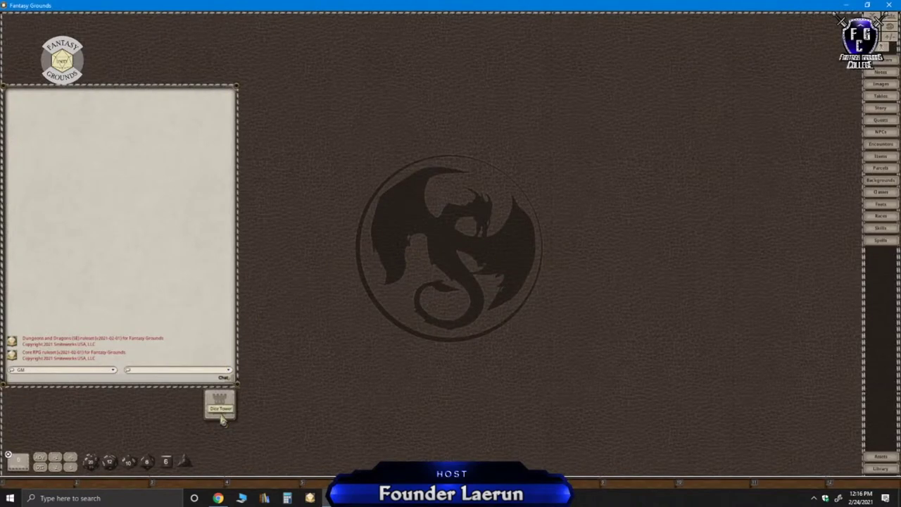
{"action": "left_click_drag", "start_coordinate": [222, 411], "coordinate": [223, 458]}
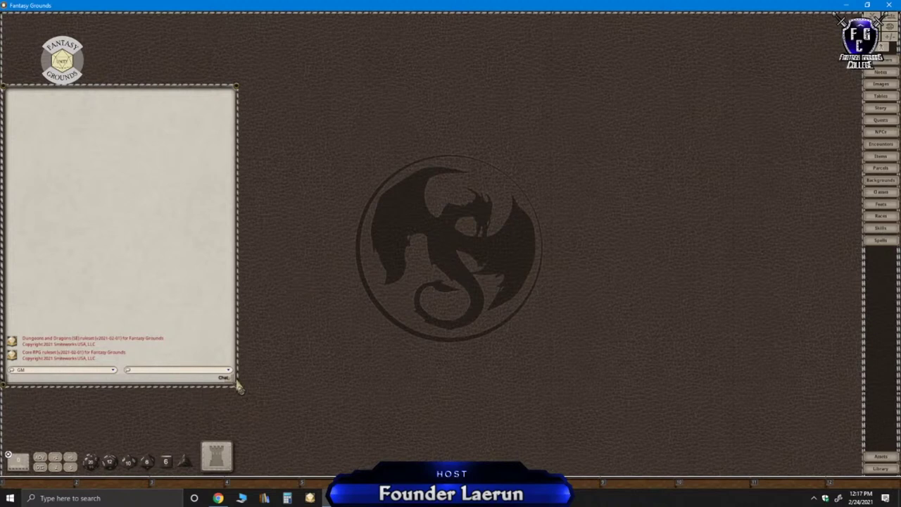
{"action": "right_click", "coordinate": [185, 288]}
{"action": "left_click_drag", "start_coordinate": [238, 385], "coordinate": [236, 433]}
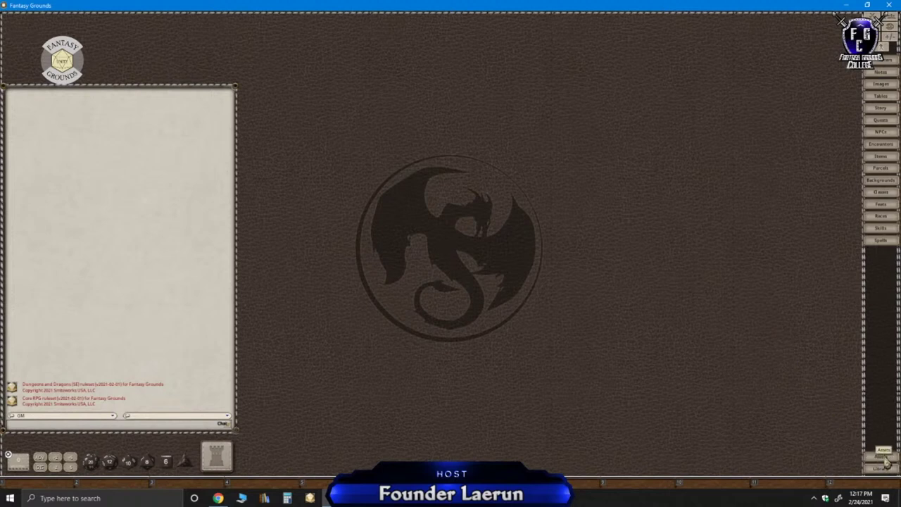
Open the Assets window and show the campaign's empty tokens folder in File Explorer.
{"action": "left_click", "coordinate": [885, 460]}
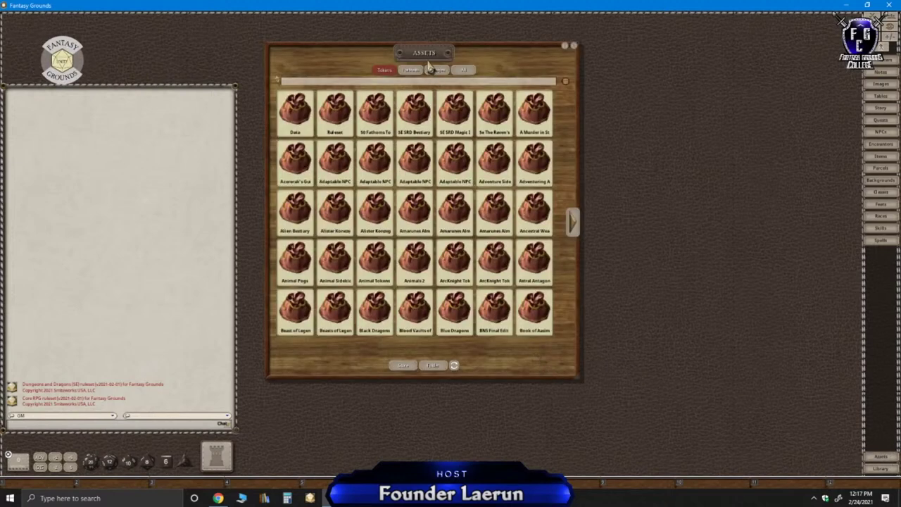
{"action": "mouse_move", "coordinate": [425, 55]}
{"action": "left_mouse_down"}
{"action": "mouse_move", "coordinate": [458, 77]}
{"action": "mouse_move", "coordinate": [434, 66]}
{"action": "left_mouse_up"}
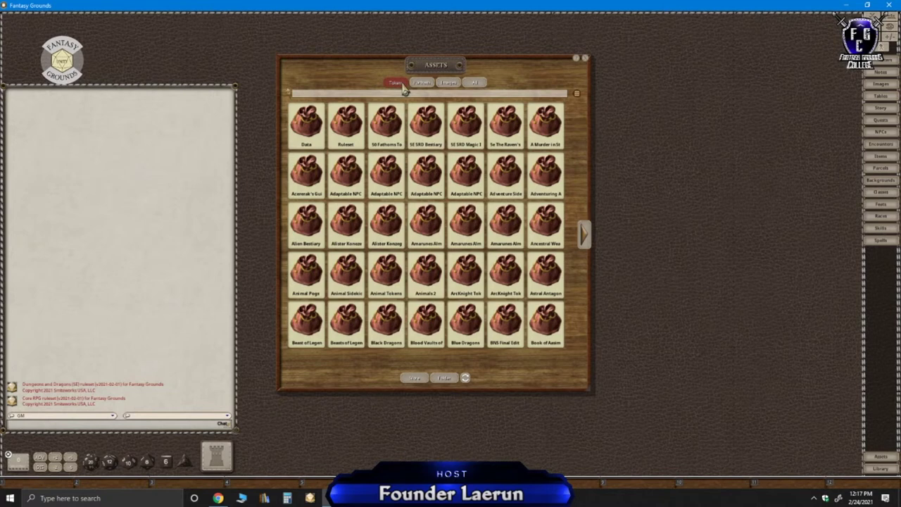
{"action": "left_click", "coordinate": [447, 381]}
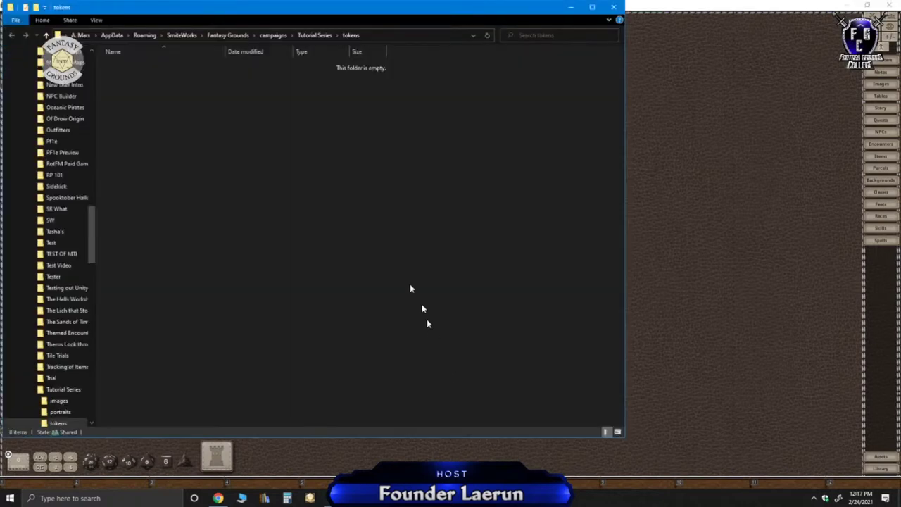
Open the Downloads folder in a separate Explorer window beside the tokens folder.
{"action": "left_click_drag", "start_coordinate": [322, 11], "coordinate": [481, 11]}
{"action": "scroll", "coordinate": [253, 177], "scroll_direction": "up", "scroll_amount": 5}
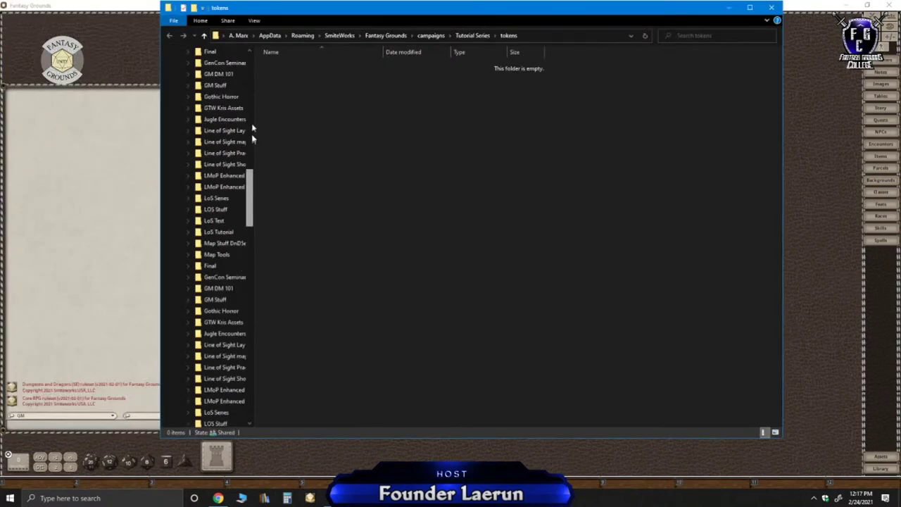
{"action": "scroll", "coordinate": [252, 130], "scroll_direction": "up", "scroll_amount": 10}
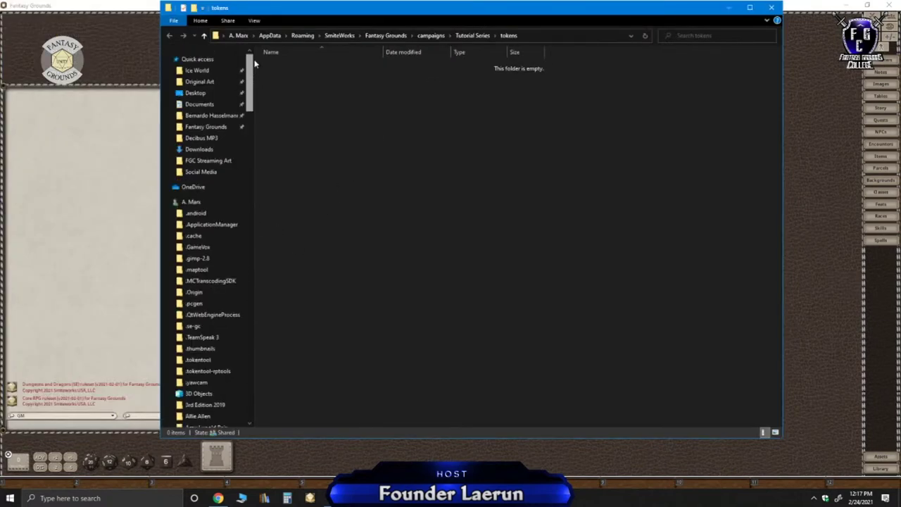
{"action": "right_click", "coordinate": [213, 151]}
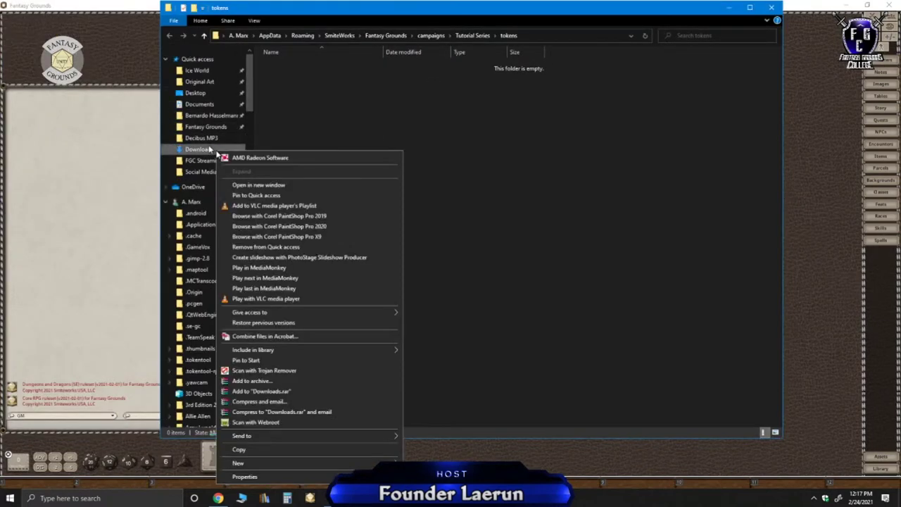
{"action": "left_click", "coordinate": [260, 185]}
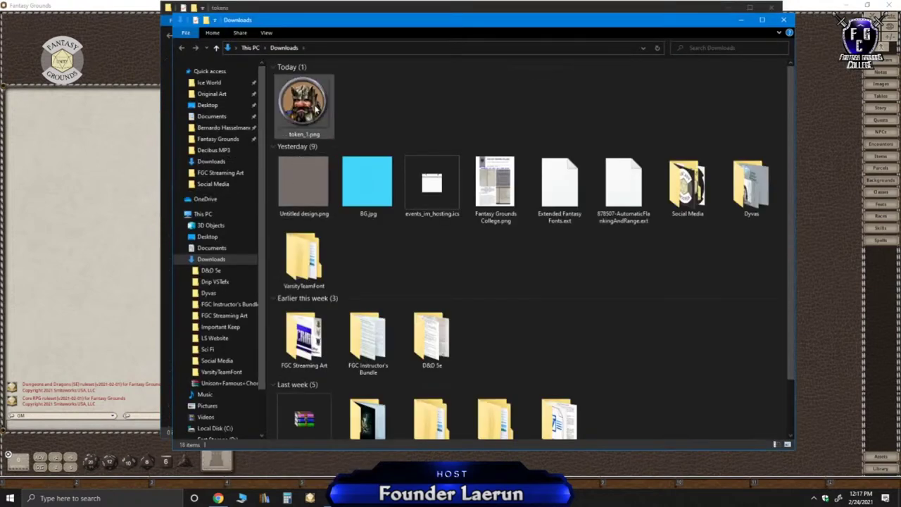
Rename the downloaded token image to Dorrug Rokfist.png.
{"action": "left_click", "coordinate": [302, 133]}
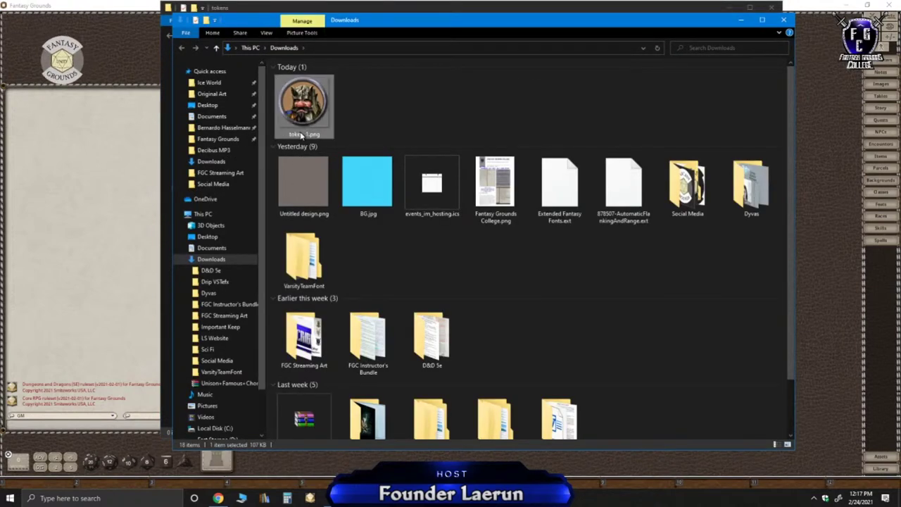
{"action": "left_click", "coordinate": [302, 133]}
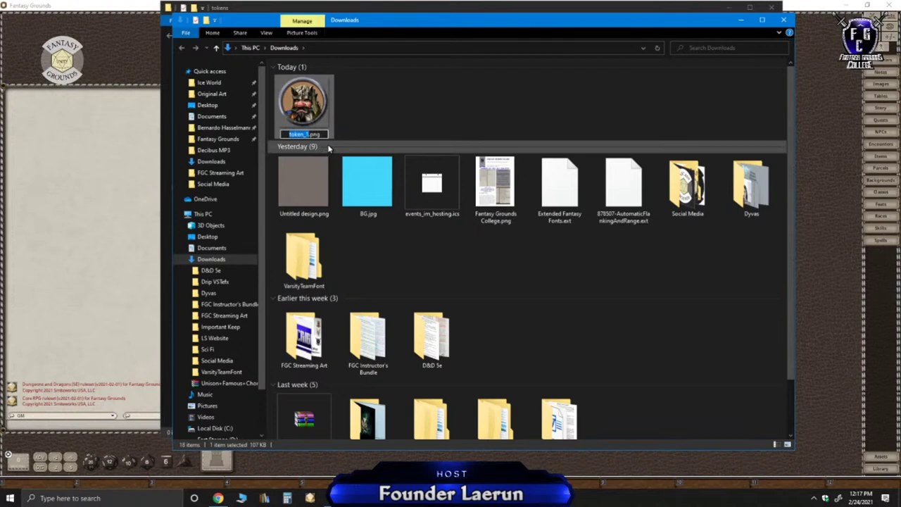
{"action": "type", "text": "Dorrug Rokfist"}
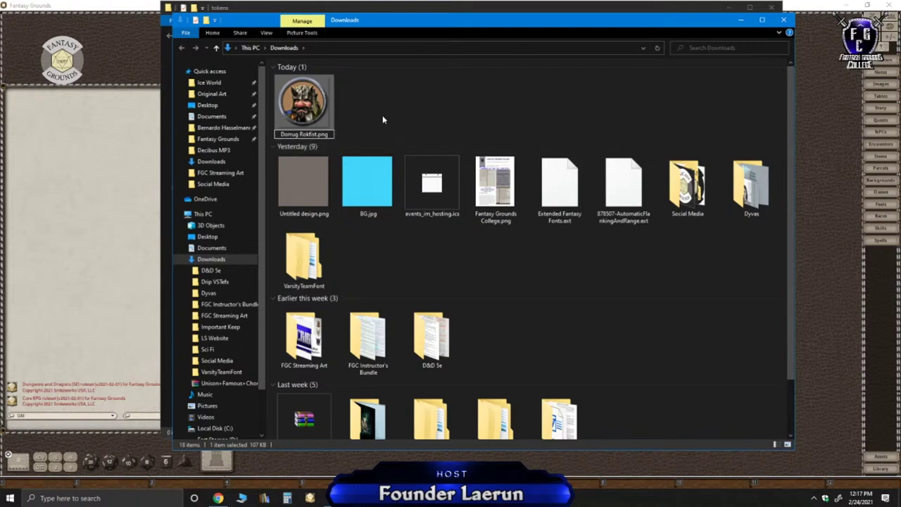
{"action": "key", "text": "Return"}
{"action": "left_click", "coordinate": [382, 114]}
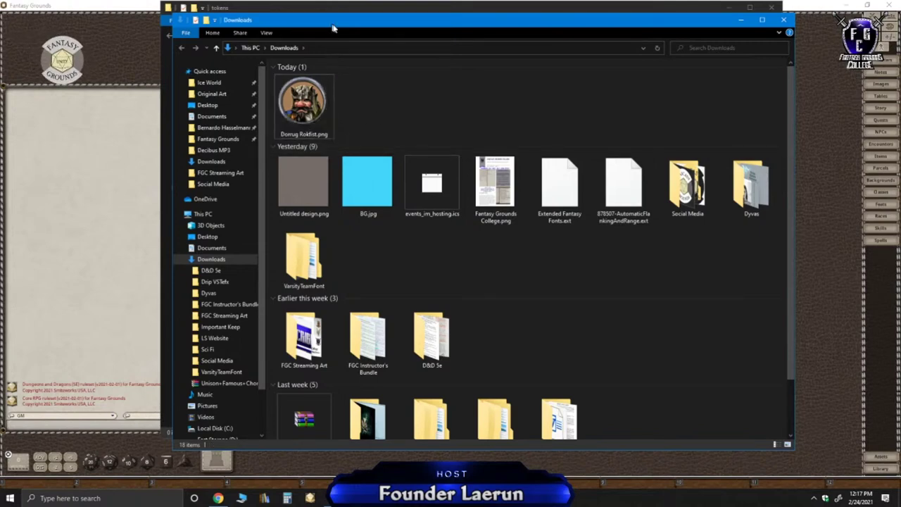
Copy Dorrug Rokfist.png and paste it into the campaign tokens folder.
{"action": "left_click_drag", "start_coordinate": [533, 100], "coordinate": [533, 100]}
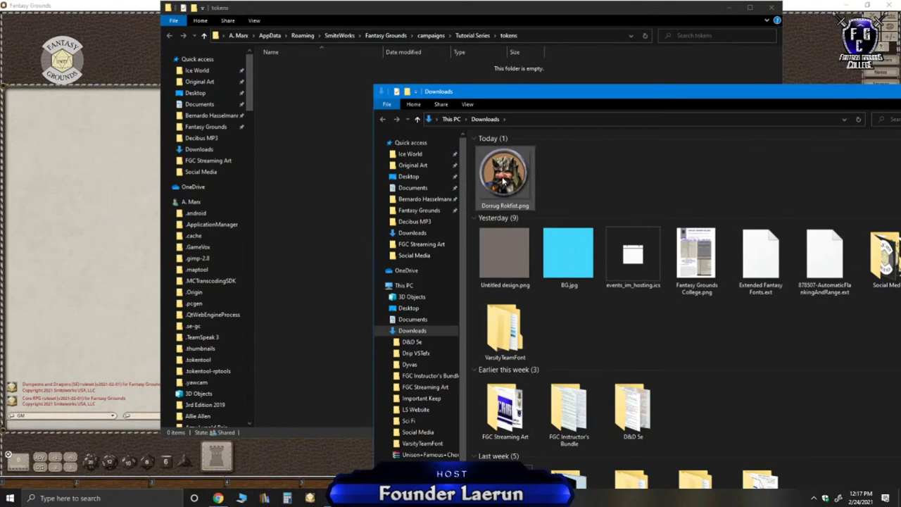
{"action": "mouse_move", "coordinate": [504, 182]}
{"action": "left_mouse_down"}
{"action": "mouse_move", "coordinate": [351, 120]}
{"action": "mouse_move", "coordinate": [313, 116]}
{"action": "mouse_move", "coordinate": [521, 185]}
{"action": "mouse_move", "coordinate": [508, 182]}
{"action": "left_mouse_up"}
{"action": "right_click", "coordinate": [508, 182]}
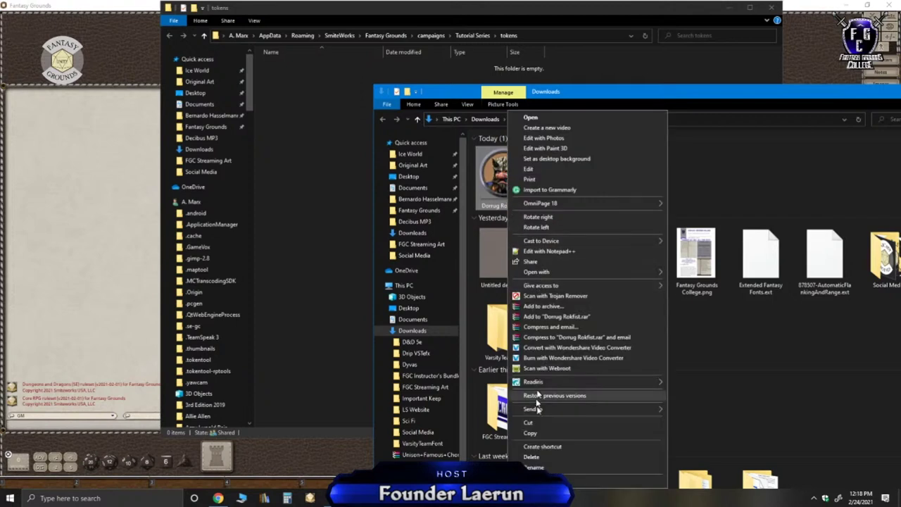
{"action": "left_click", "coordinate": [547, 435]}
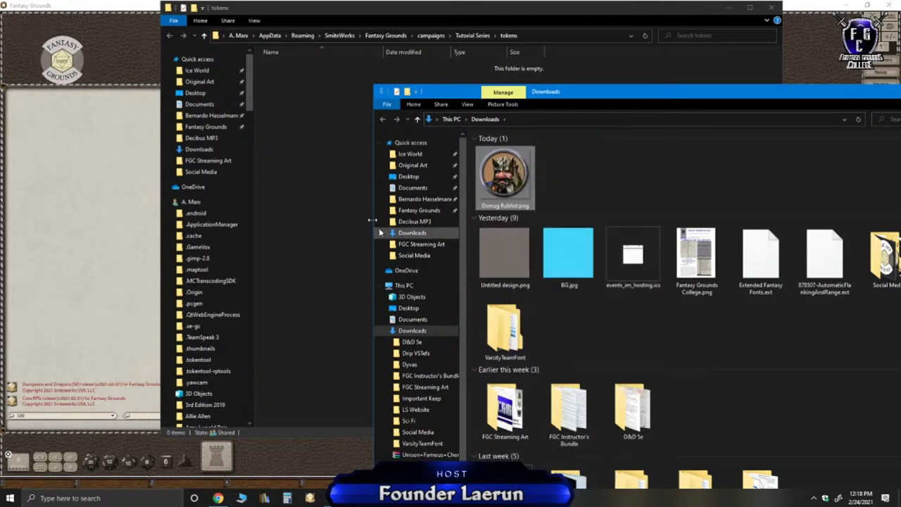
{"action": "right_click", "coordinate": [311, 109]}
{"action": "left_click", "coordinate": [353, 186]}
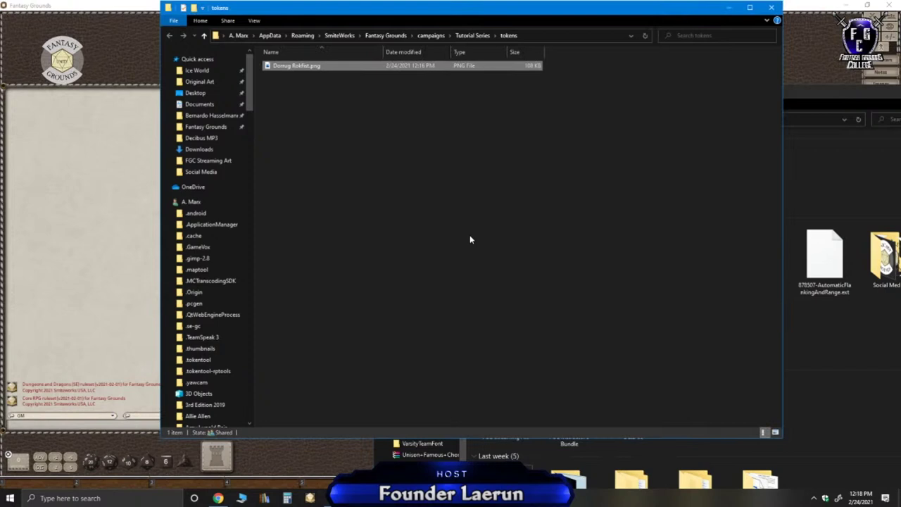
{"action": "left_click", "coordinate": [312, 77]}
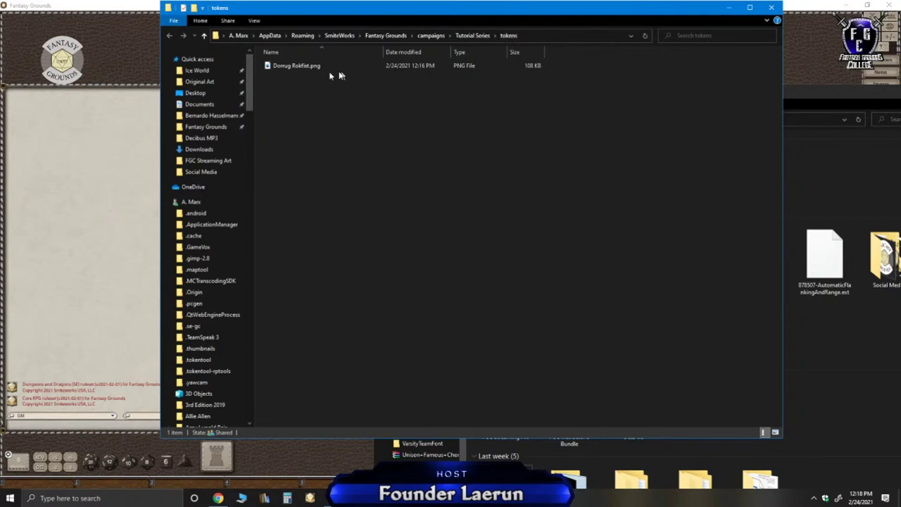
Create a PC Tokens subfolder in tokens and move Dorrug Rokfist.png into it.
{"action": "right_click", "coordinate": [306, 150]}
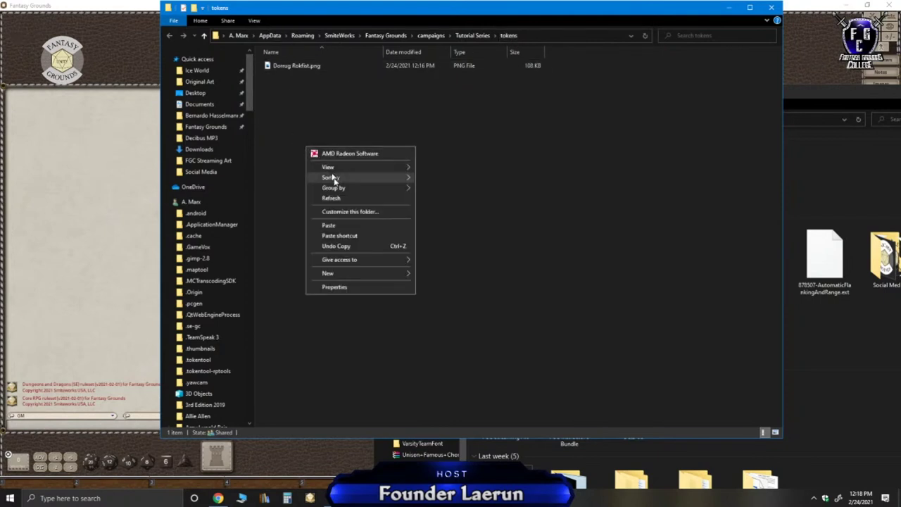
{"action": "mouse_move", "coordinate": [347, 273]}
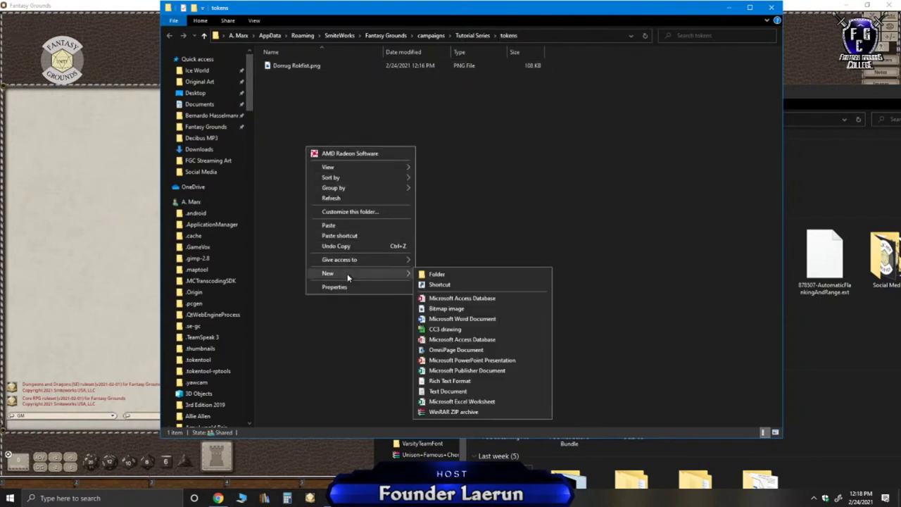
{"action": "left_click", "coordinate": [438, 275]}
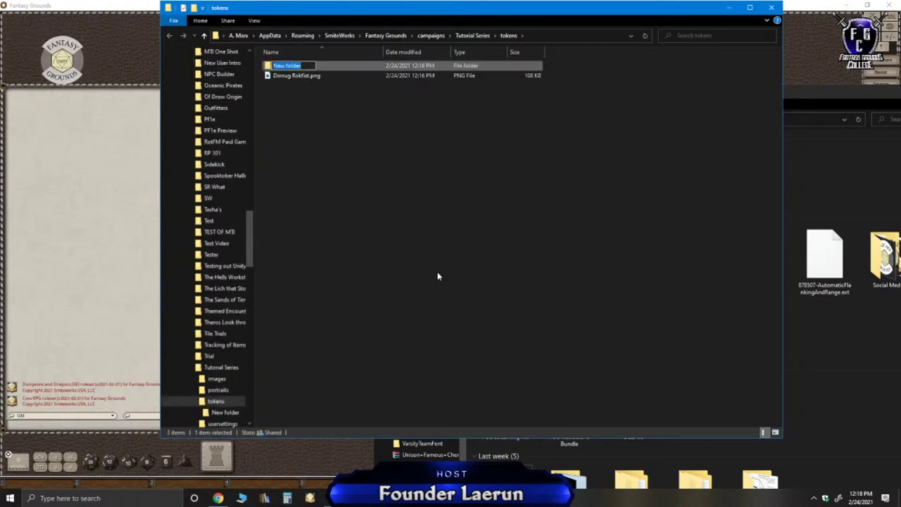
{"action": "type", "text": "PC Tokens"}
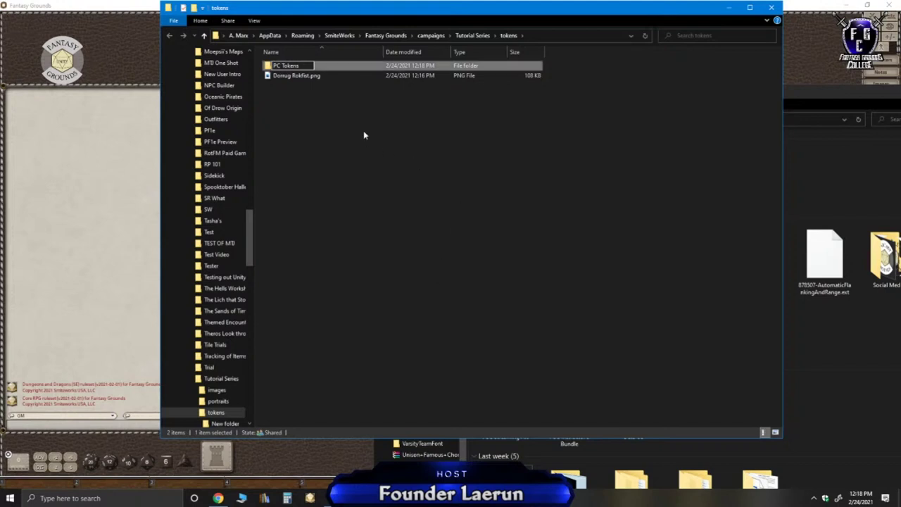
{"action": "left_click", "coordinate": [364, 135]}
{"action": "left_click", "coordinate": [296, 77]}
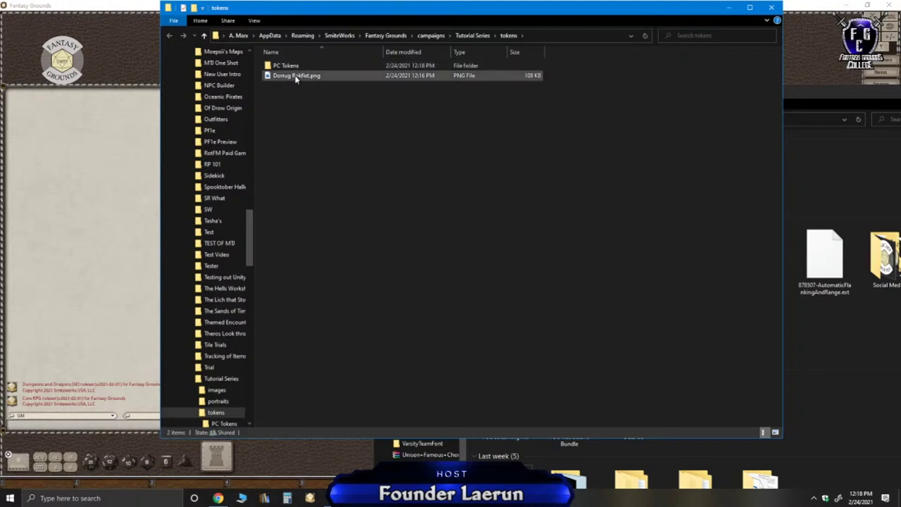
{"action": "left_click_drag", "start_coordinate": [295, 77], "coordinate": [289, 65]}
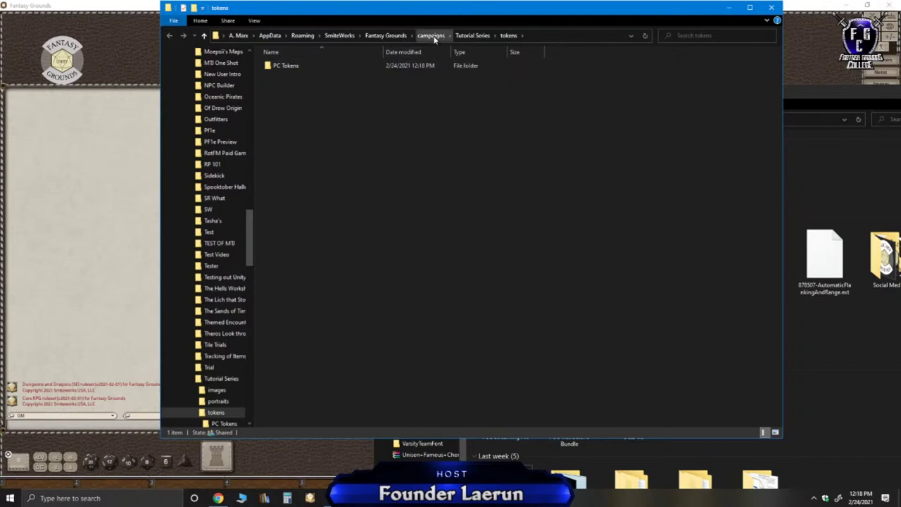
Close the Explorer windows and preview the Dorrug Rokfist token under Campaign > PC Tokens.
{"action": "left_click", "coordinate": [772, 9]}
{"action": "left_click_drag", "start_coordinate": [722, 88], "coordinate": [348, 144]}
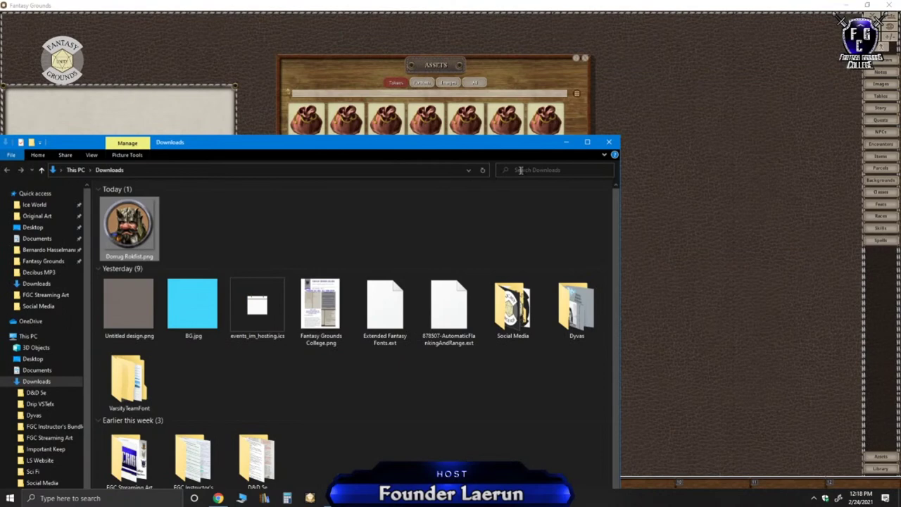
{"action": "left_click", "coordinate": [610, 144]}
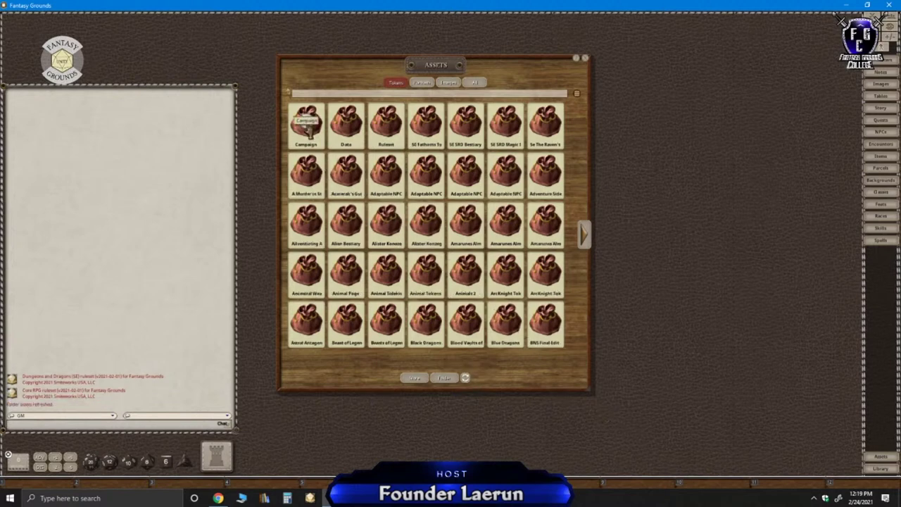
{"action": "left_click", "coordinate": [308, 126]}
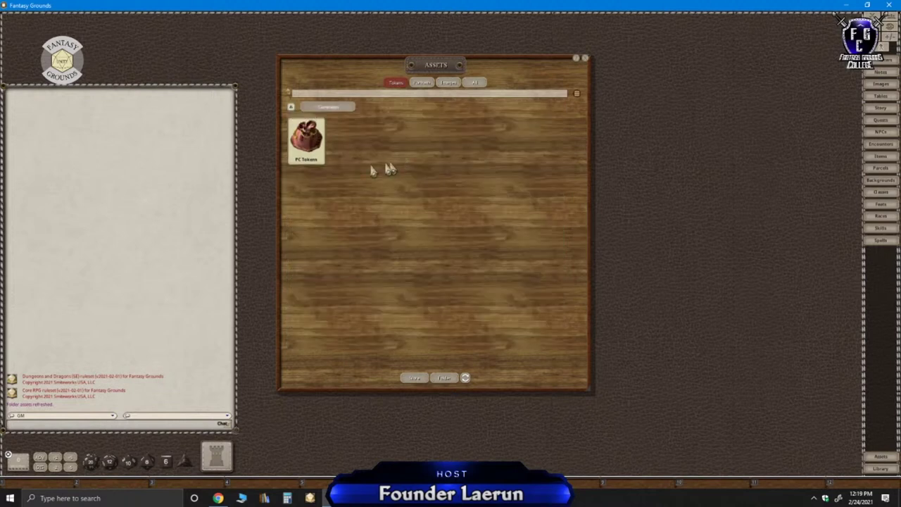
{"action": "left_click", "coordinate": [308, 141]}
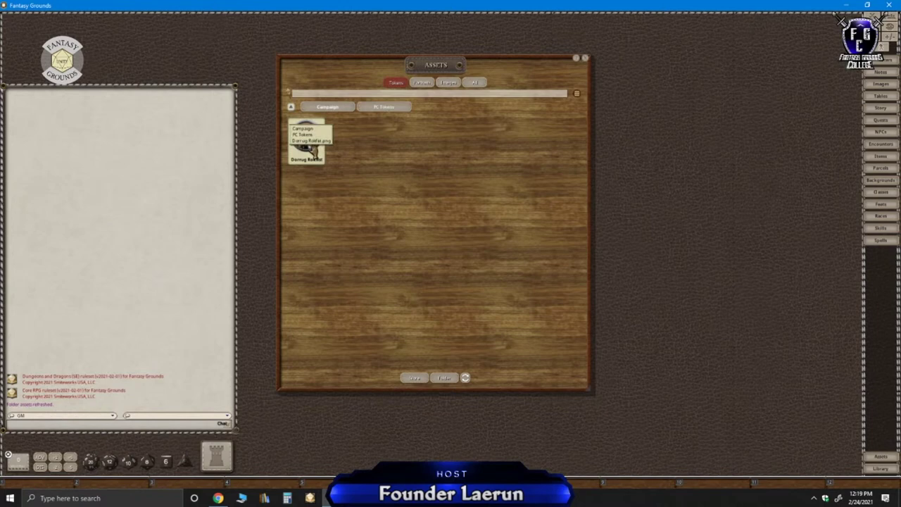
{"action": "left_click", "coordinate": [308, 141]}
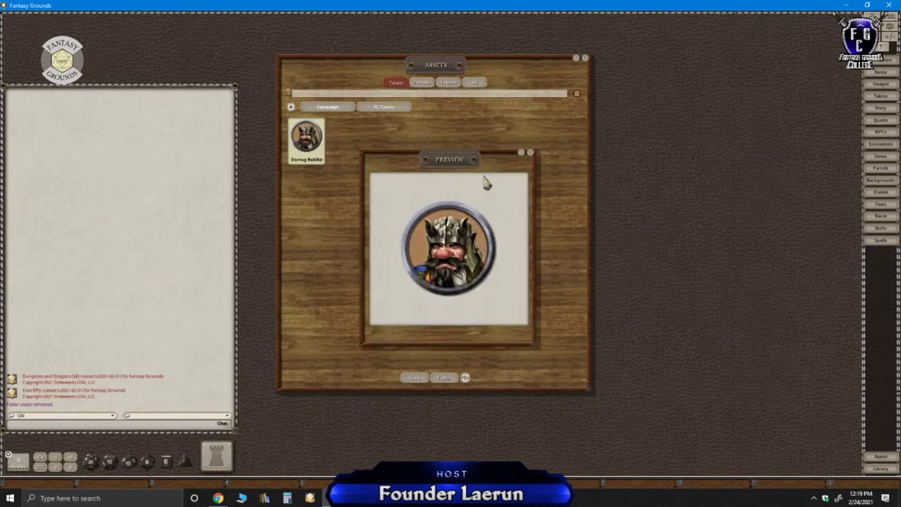
{"action": "left_click", "coordinate": [531, 154]}
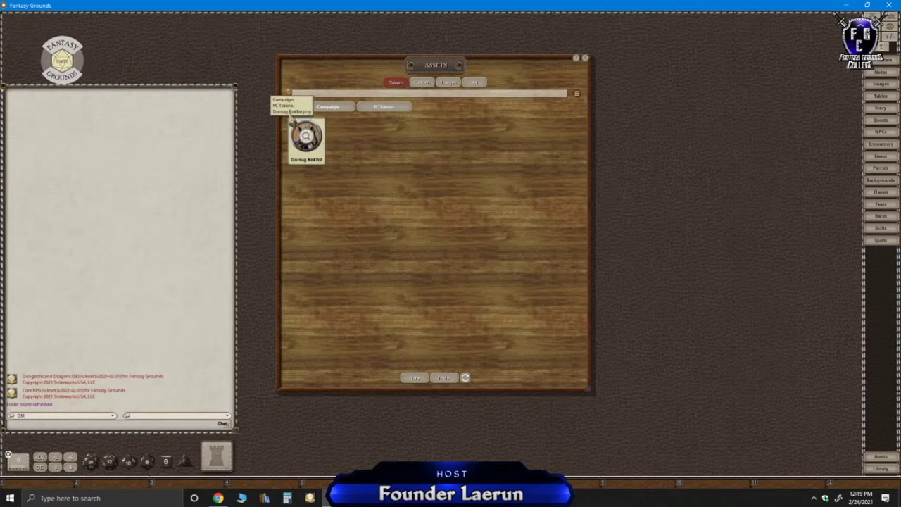
Return to the top-level assets, open Data, and open the tokens folder on disk.
{"action": "left_click", "coordinate": [292, 111]}
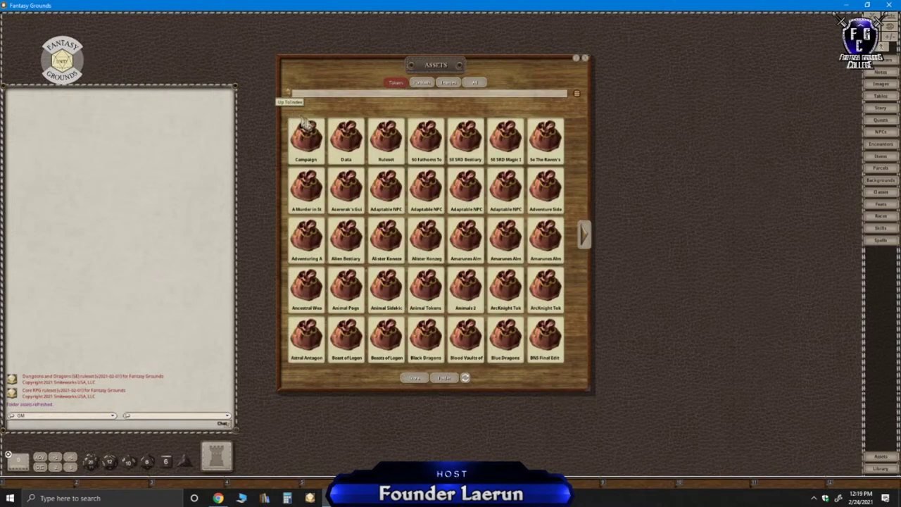
{"action": "left_click", "coordinate": [317, 127]}
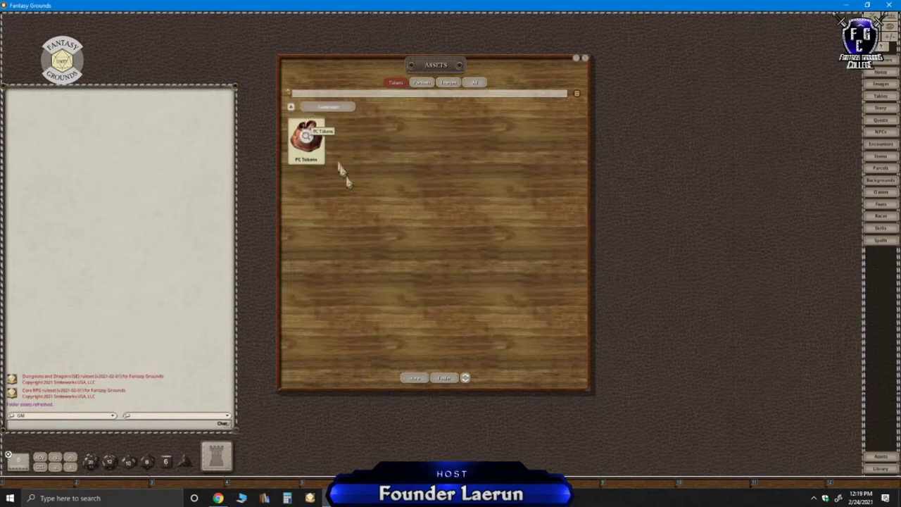
{"action": "left_click", "coordinate": [293, 111]}
{"action": "left_click", "coordinate": [348, 138]}
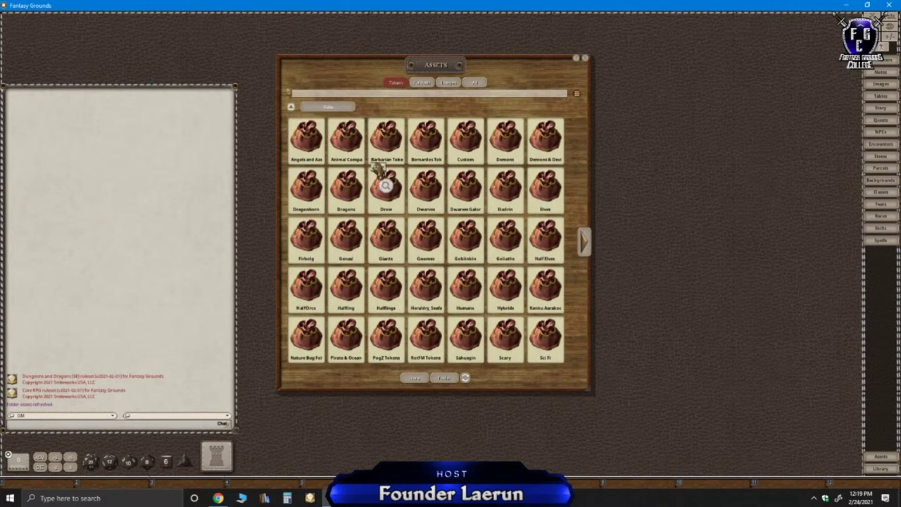
{"action": "left_click", "coordinate": [444, 380]}
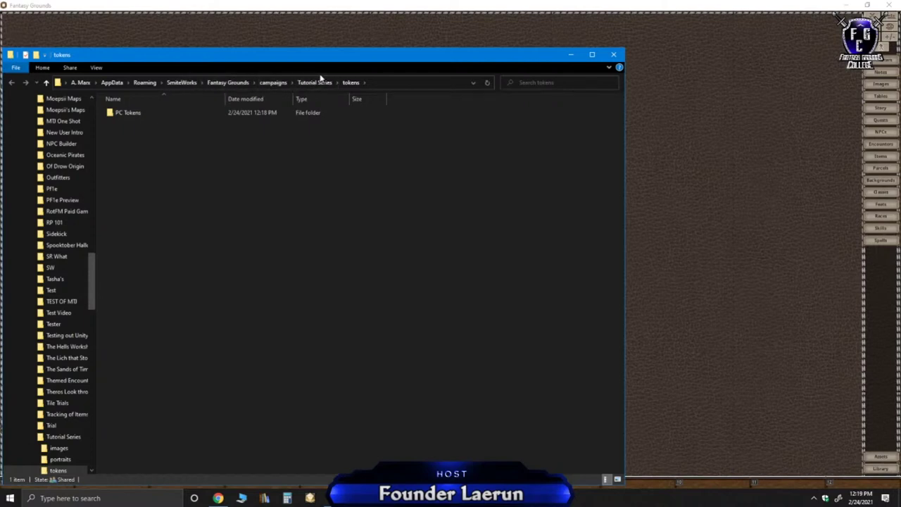
Go up to the Fantasy Grounds data folder and open tokens > Custom.
{"action": "left_click", "coordinate": [228, 82]}
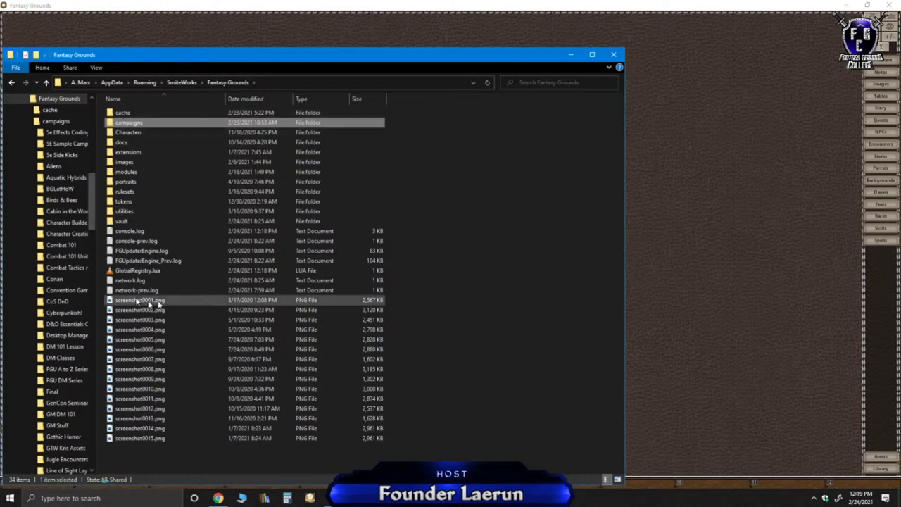
{"action": "left_click_drag", "start_coordinate": [211, 54], "coordinate": [320, 31]}
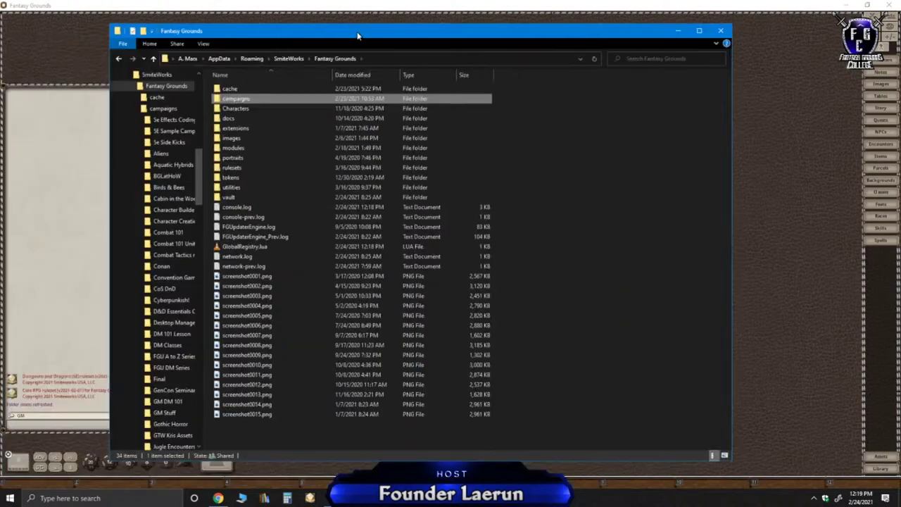
{"action": "double_click", "coordinate": [237, 178]}
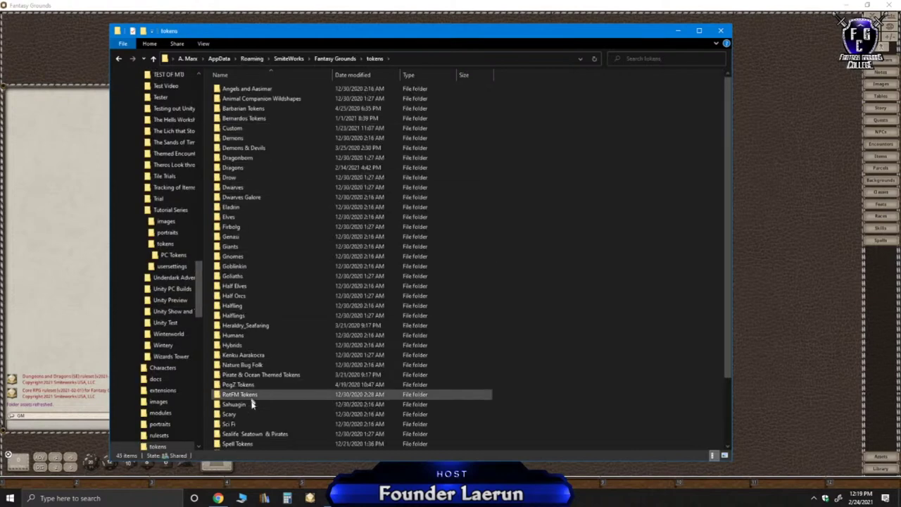
{"action": "scroll", "coordinate": [247, 409], "scroll_direction": "down", "scroll_amount": 3}
{"action": "scroll", "coordinate": [251, 434], "scroll_direction": "up", "scroll_amount": 3}
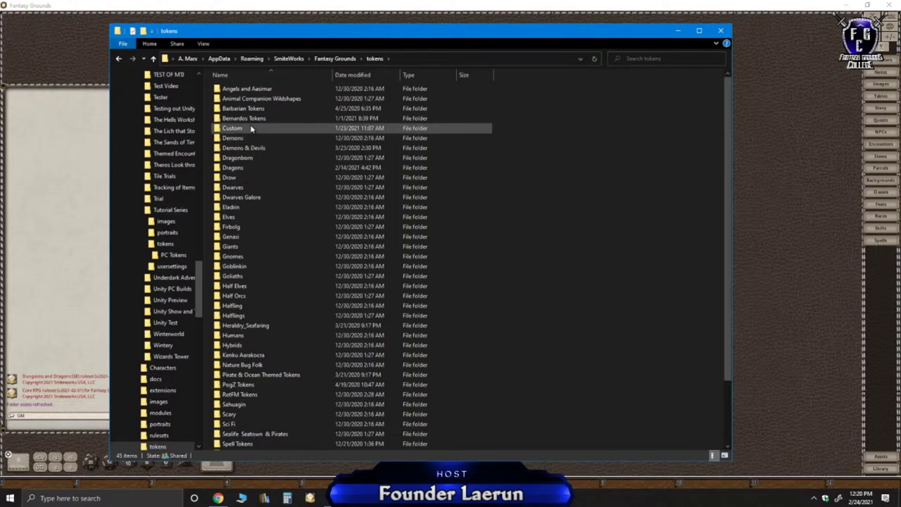
{"action": "double_click", "coordinate": [232, 128]}
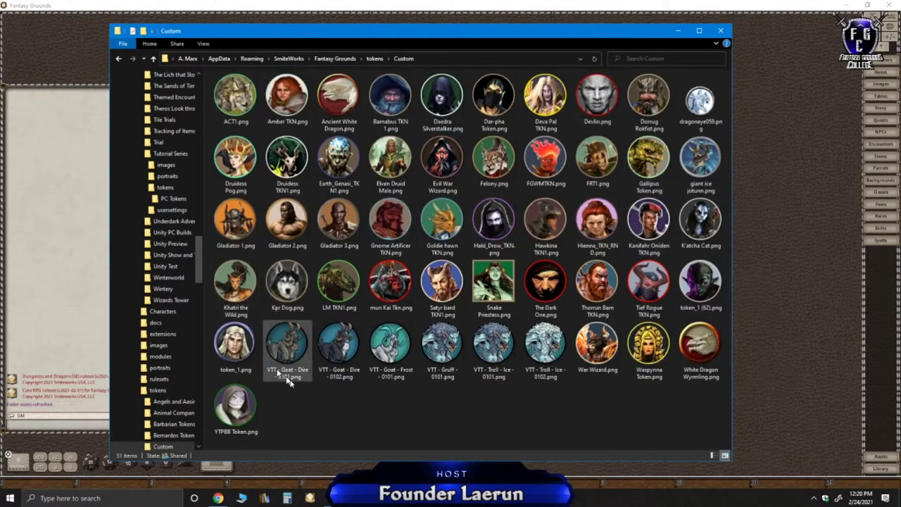
Skip overwriting and rename the existing Custom token to Dorrug Rokfist 1.png.
{"action": "right_click", "coordinate": [377, 408]}
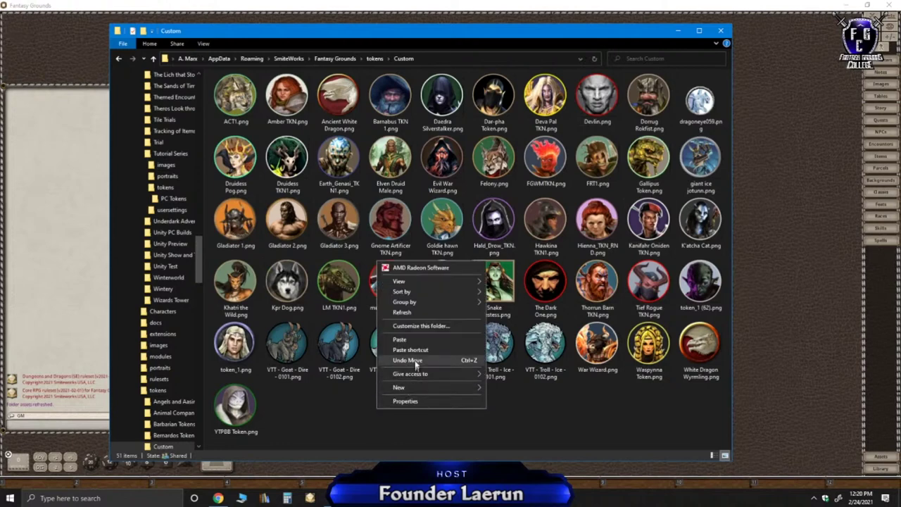
{"action": "left_click", "coordinate": [399, 340]}
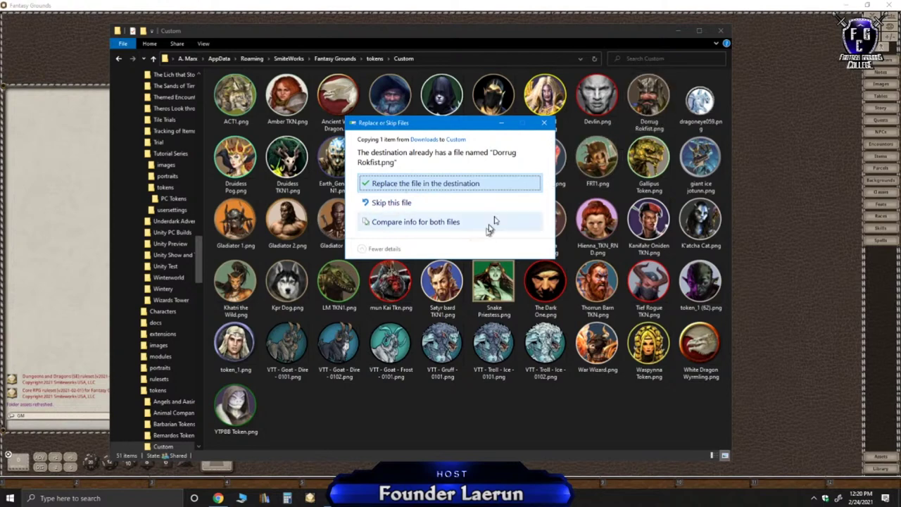
{"action": "left_click", "coordinate": [545, 124]}
{"action": "left_click", "coordinate": [643, 129]}
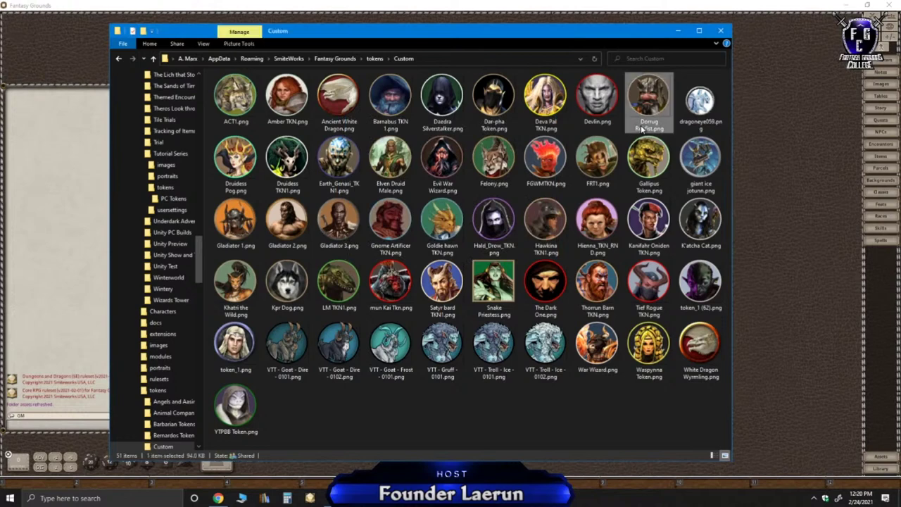
{"action": "left_click", "coordinate": [649, 130]}
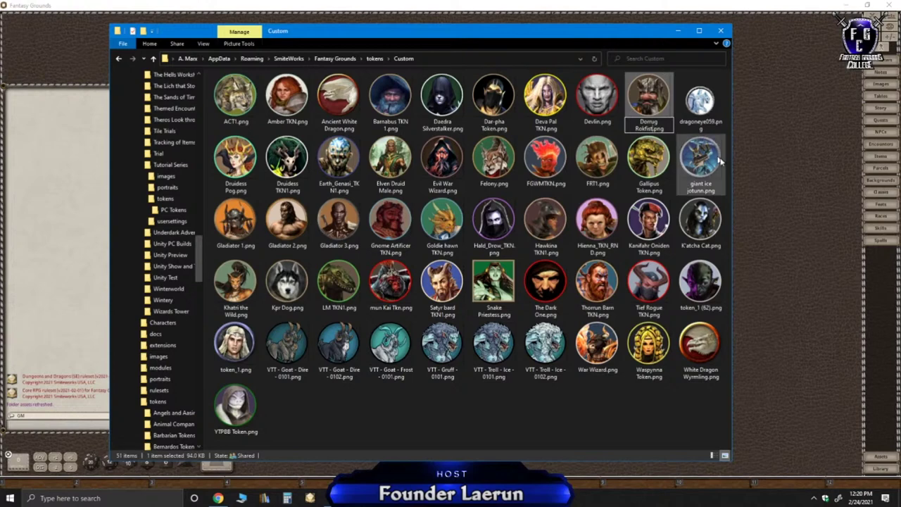
{"action": "type", "text": "1"}
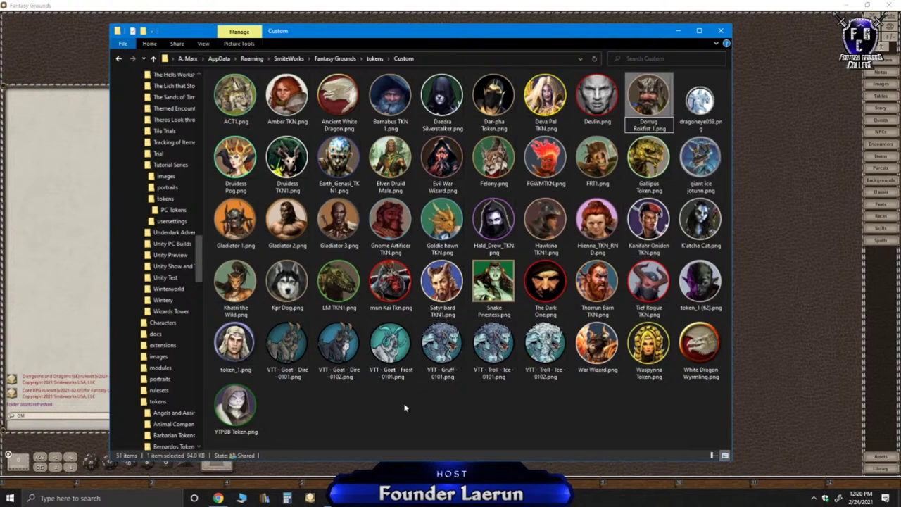
{"action": "left_click", "coordinate": [405, 407]}
Paste the new Dorrug Rokfist.png into Custom and compare both files' sizes.
{"action": "right_click", "coordinate": [311, 395]}
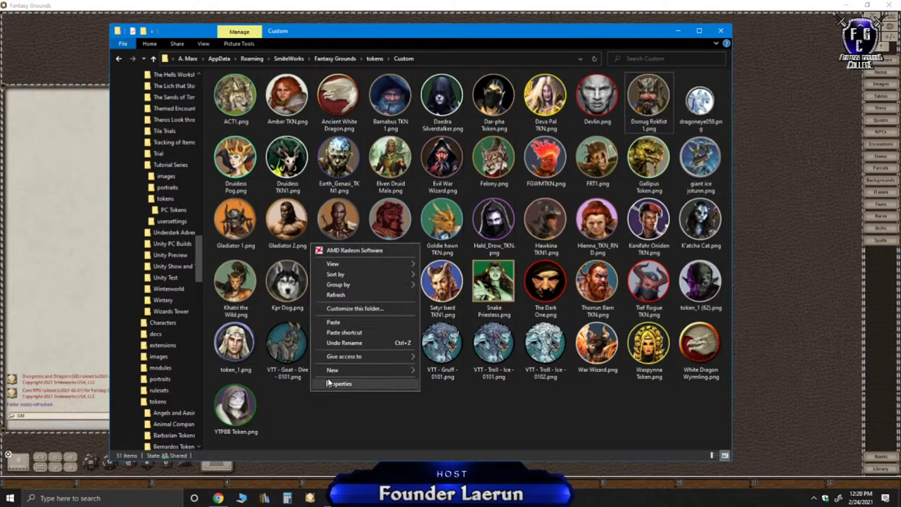
{"action": "left_click", "coordinate": [350, 322]}
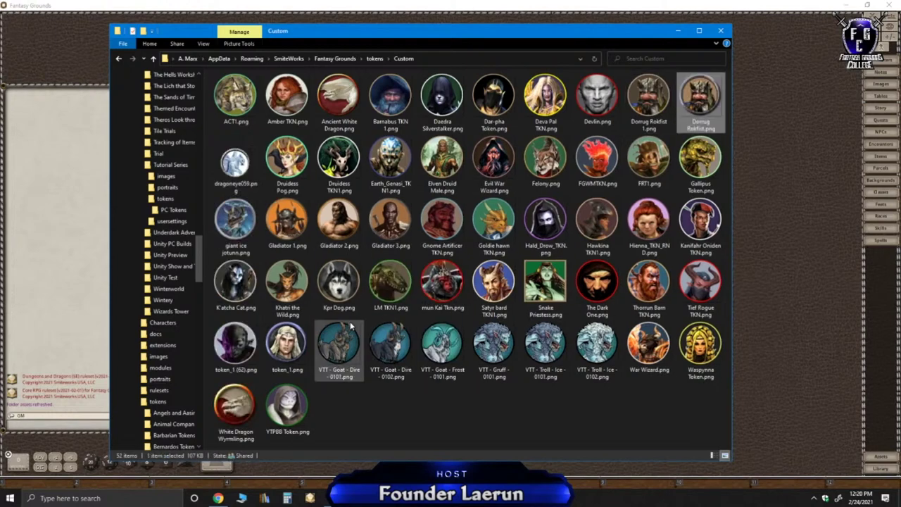
{"action": "left_click", "coordinate": [655, 109]}
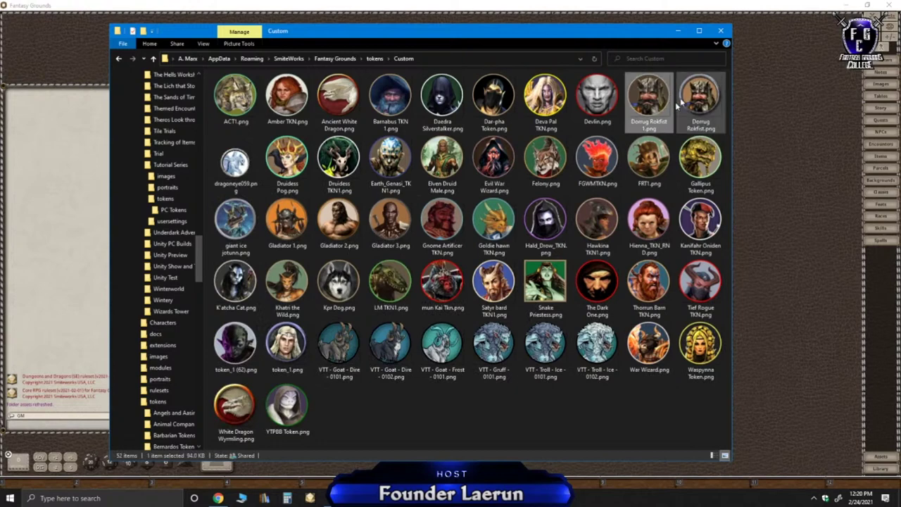
{"action": "left_click", "coordinate": [685, 93]}
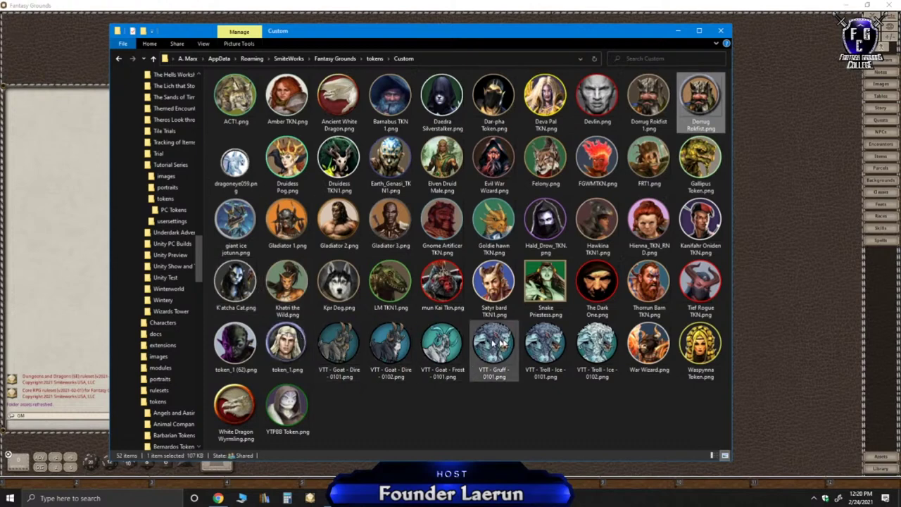
{"action": "left_click", "coordinate": [241, 222]}
{"action": "left_click", "coordinate": [243, 169]}
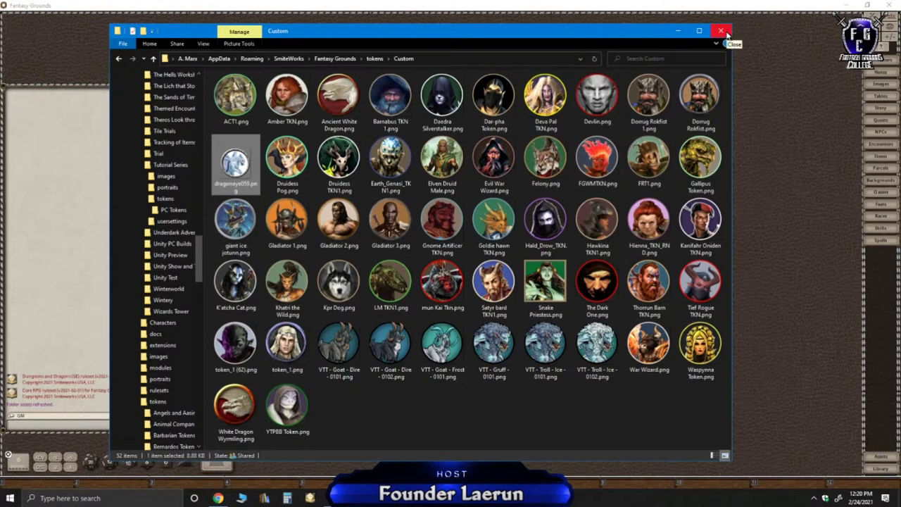
Close the Custom folder window and enable Batch Mode on the Token Stamp page.
{"action": "left_click", "coordinate": [724, 33]}
{"action": "left_click", "coordinate": [218, 498]}
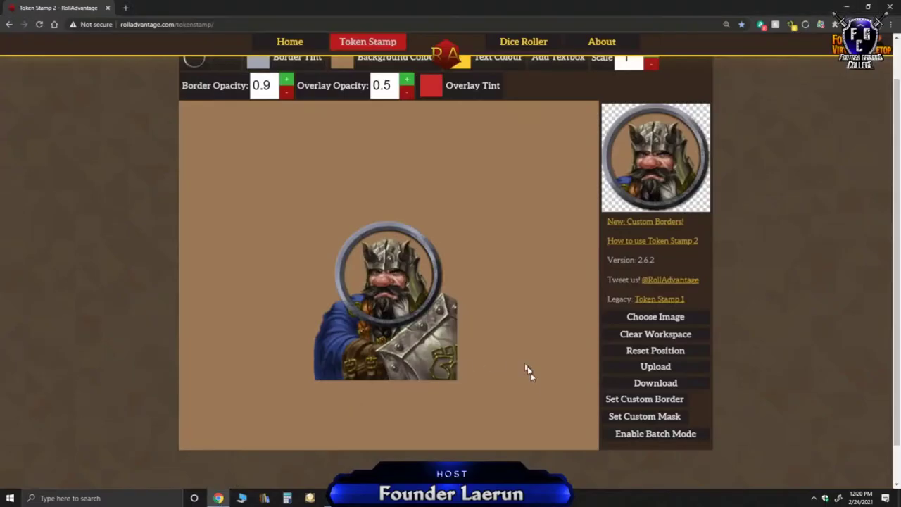
{"action": "left_click", "coordinate": [656, 434]}
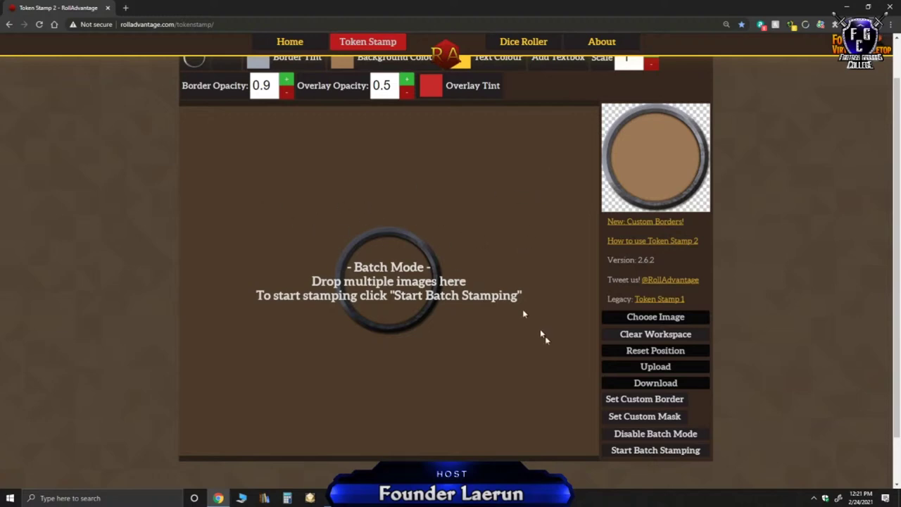
{"action": "scroll", "coordinate": [542, 338], "scroll_direction": "down", "scroll_amount": 2}
{"action": "scroll", "coordinate": [407, 288], "scroll_direction": "up", "scroll_amount": 2}
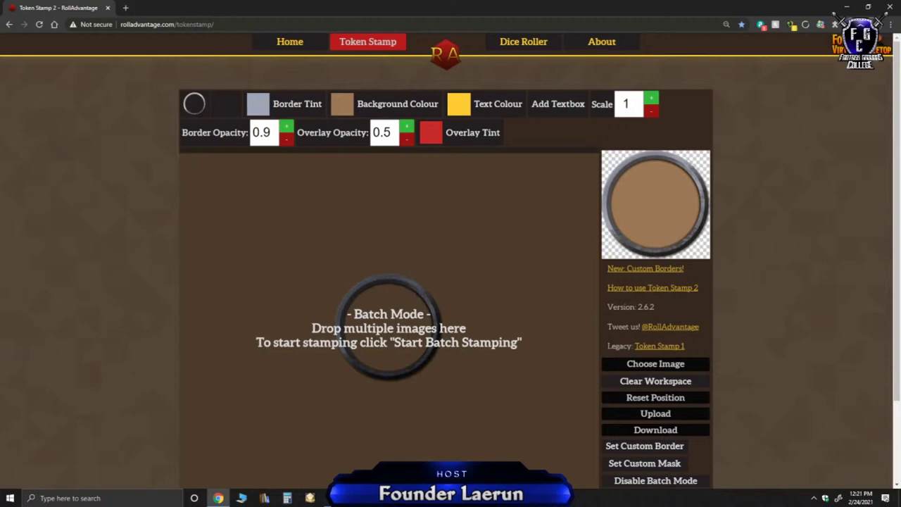
Return to the Fantasy Grounds Assets window.
{"action": "key", "text": "alt+Tab"}
{"action": "key", "text": "alt+Tab"}
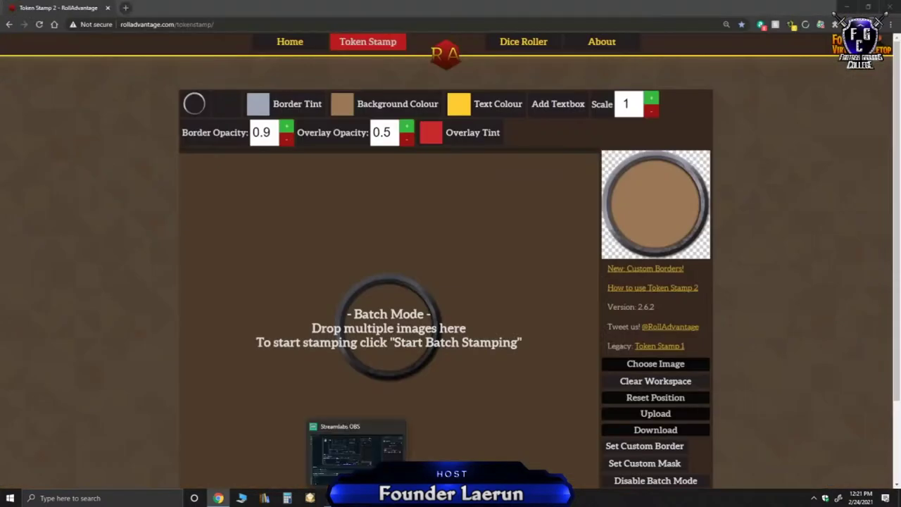
{"action": "left_click", "coordinate": [357, 498]}
{"action": "key", "text": "alt+Tab"}
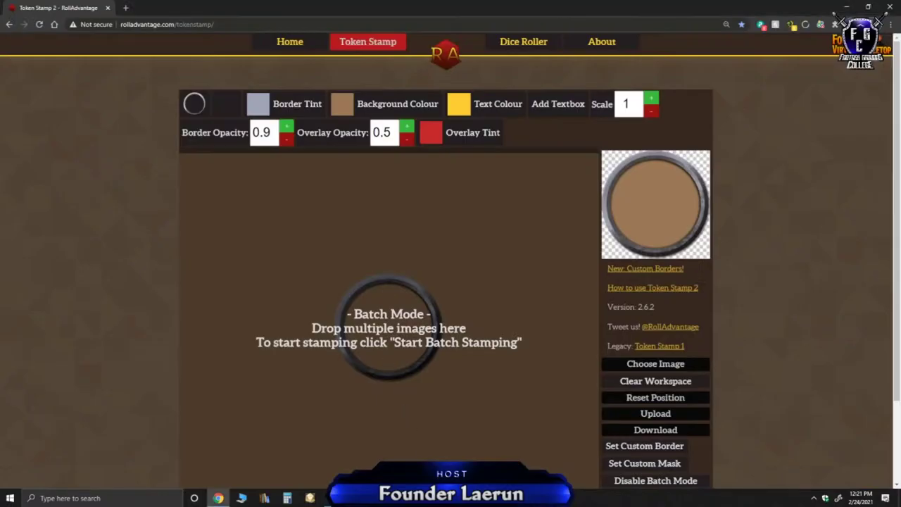
{"action": "key", "text": "alt+Tab"}
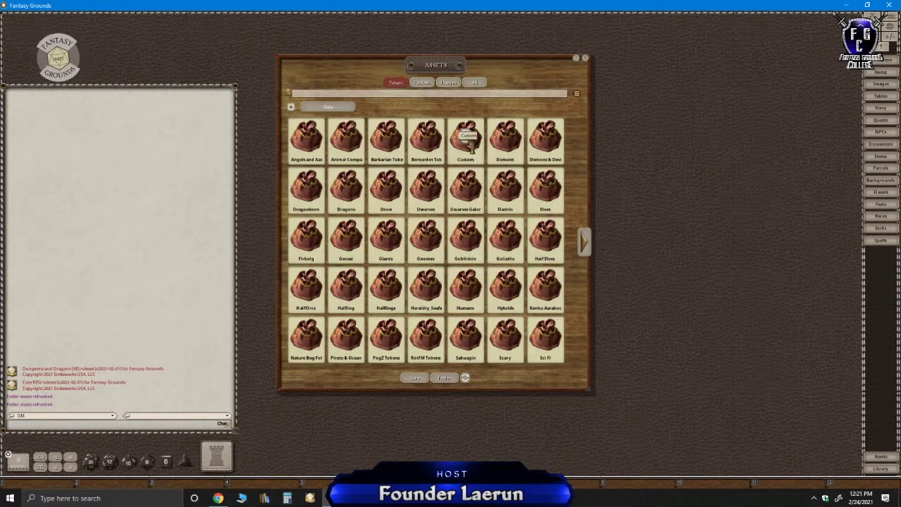
Open the Custom token folder and preview the new Dorrug Rokfist token, then close the preview.
{"action": "left_click", "coordinate": [469, 140]}
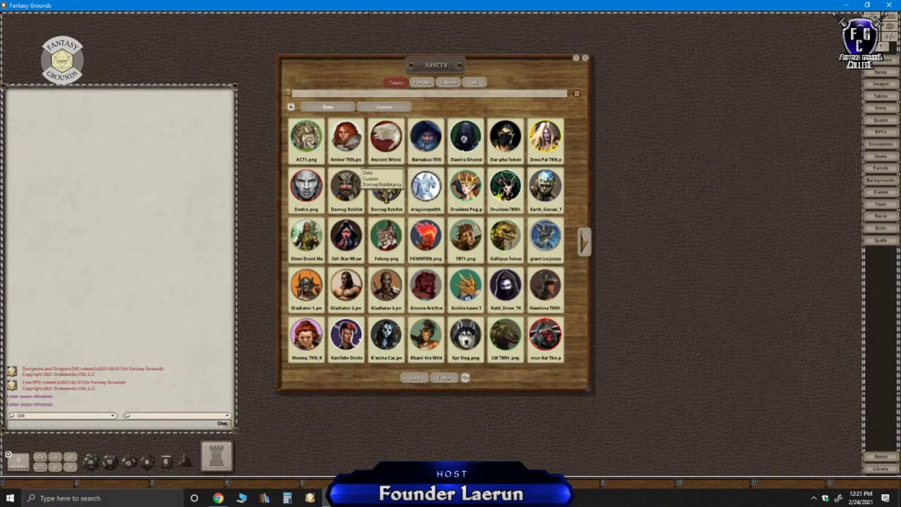
{"action": "left_click", "coordinate": [360, 169]}
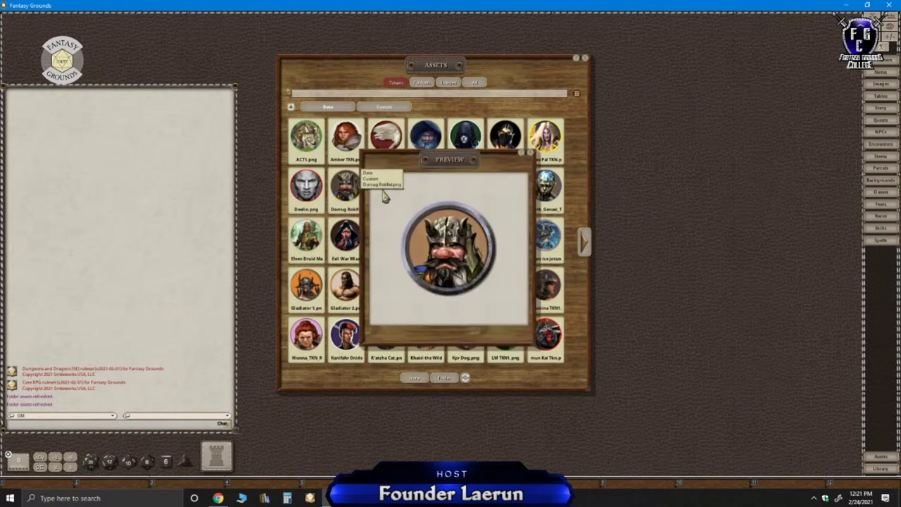
{"action": "left_click", "coordinate": [532, 154]}
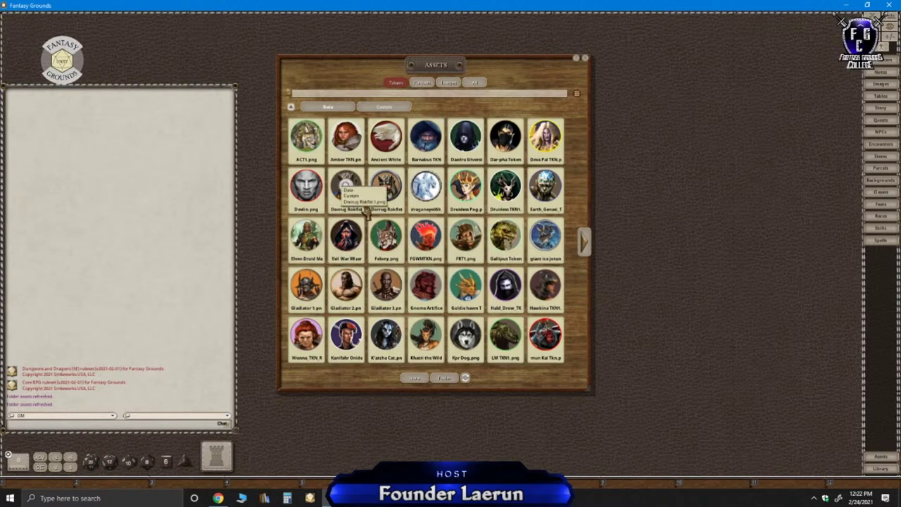
In TokenTool, apply the Black and Light Blue rune-ring overlay in place of the grey square base.
{"action": "mouse_move", "coordinate": [379, 498]}
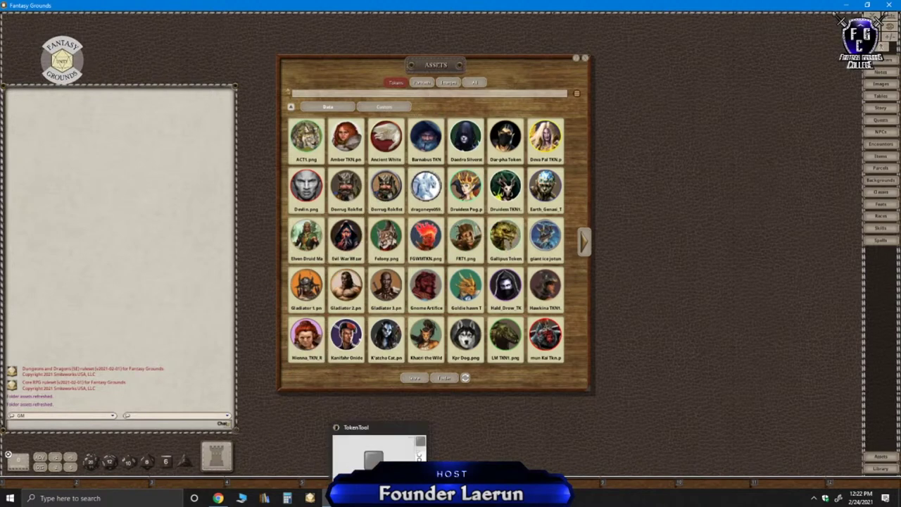
{"action": "left_click", "coordinate": [380, 455]}
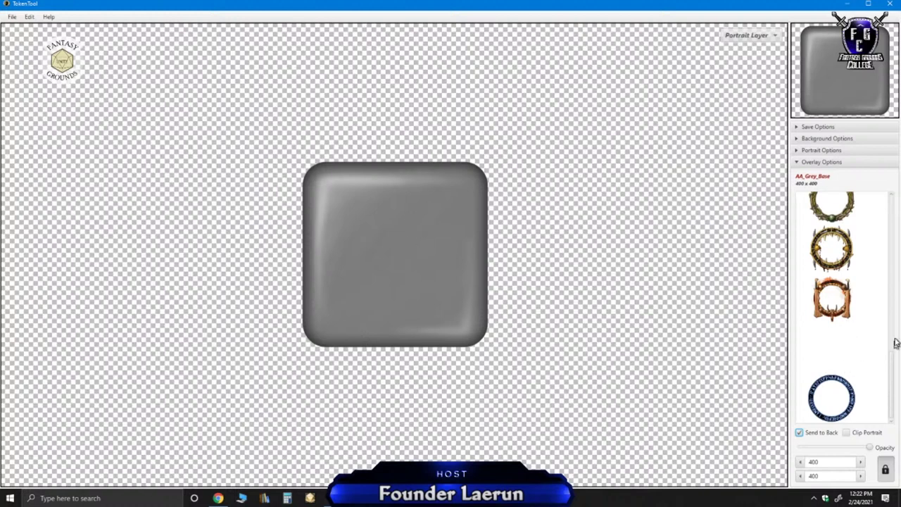
{"action": "scroll", "coordinate": [855, 322], "scroll_direction": "up", "scroll_amount": 5}
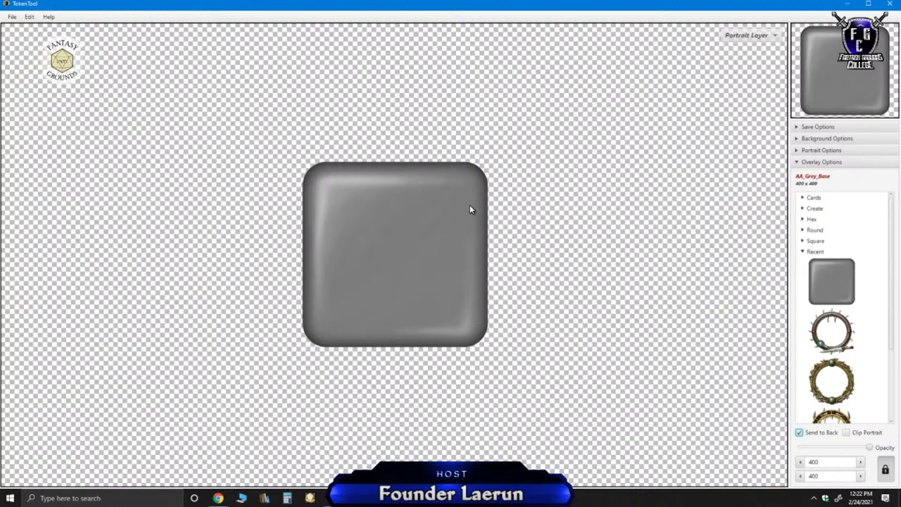
{"action": "left_click_drag", "start_coordinate": [896, 226], "coordinate": [898, 402]}
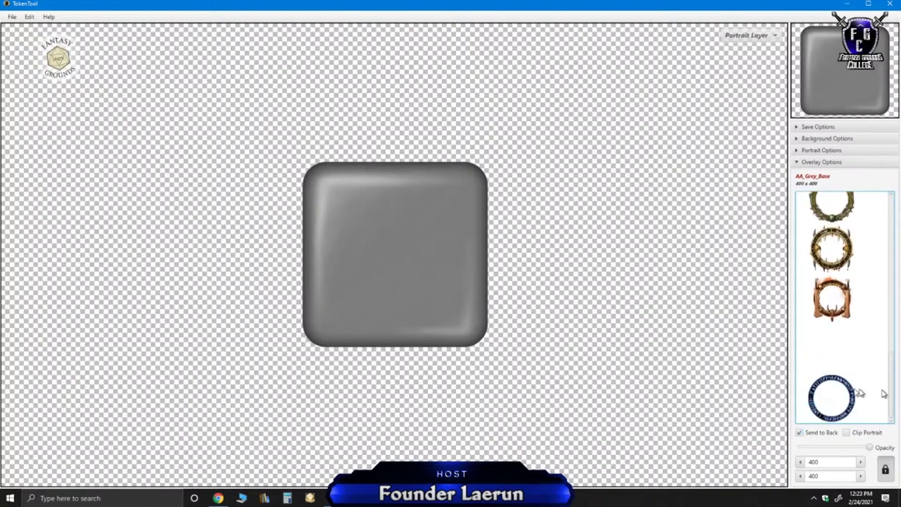
{"action": "left_click", "coordinate": [821, 386]}
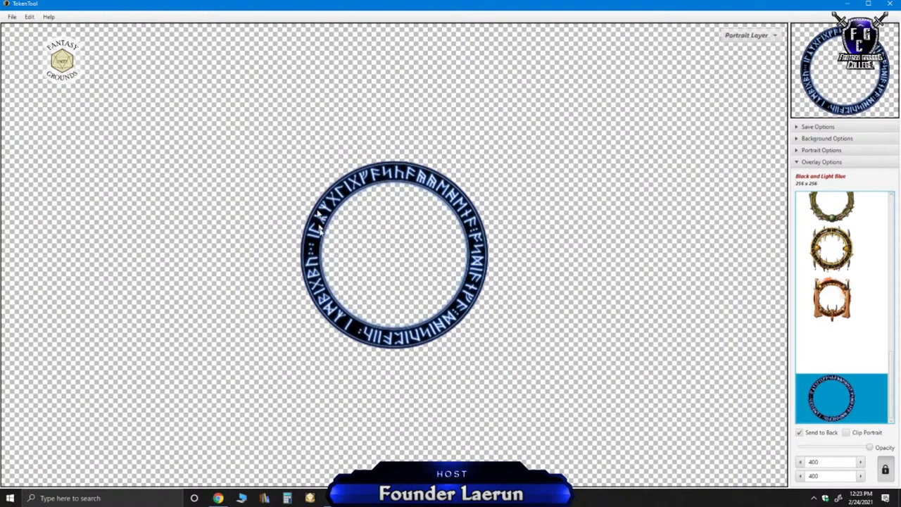
{"action": "left_click", "coordinate": [800, 166]}
{"action": "left_click", "coordinate": [800, 166]}
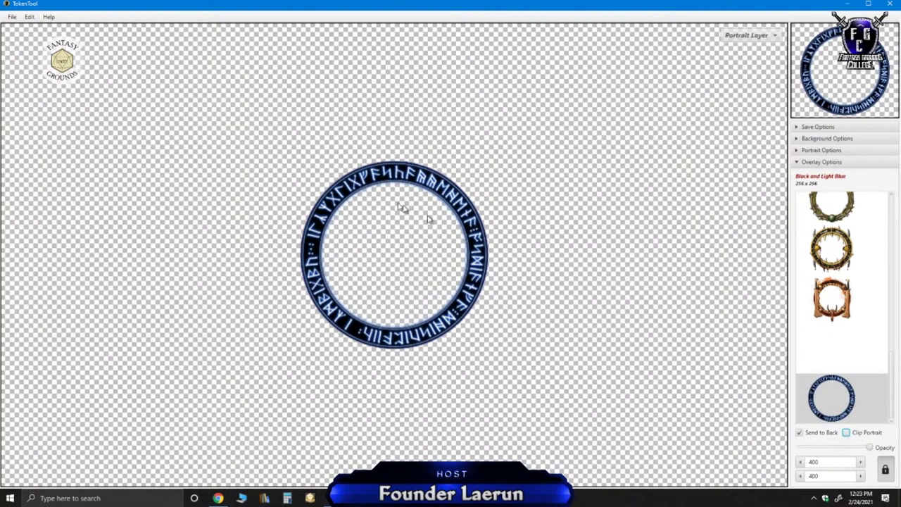
Start changing the portrait image and browse into the Social Media folder.
{"action": "left_click", "coordinate": [814, 151]}
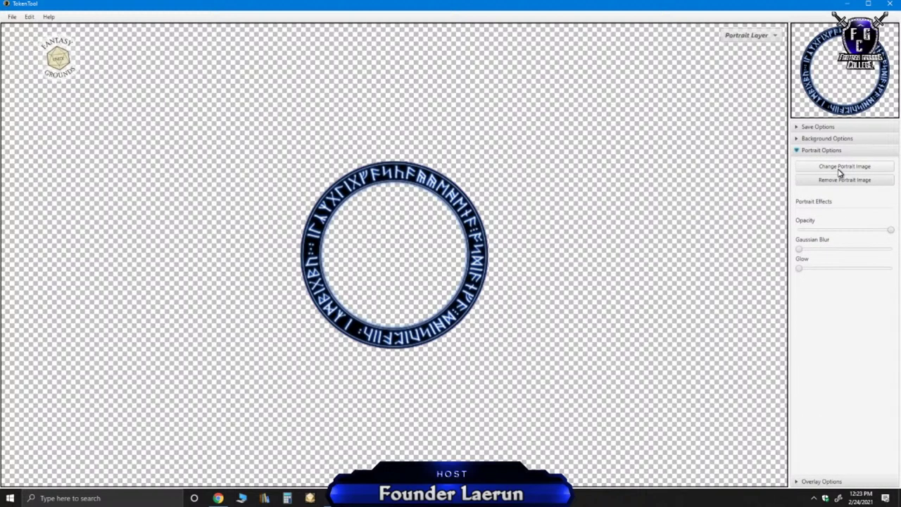
{"action": "left_click", "coordinate": [842, 168]}
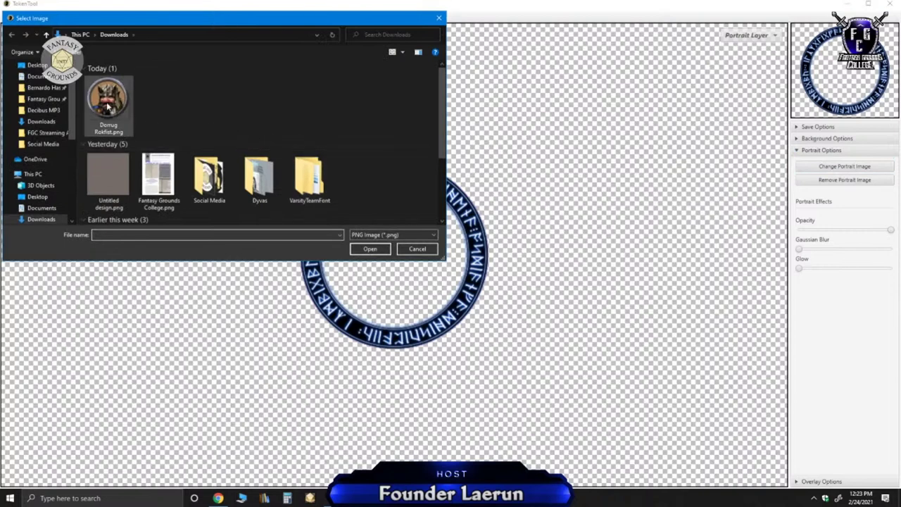
{"action": "scroll", "coordinate": [444, 101], "scroll_direction": "down", "scroll_amount": 3}
{"action": "scroll", "coordinate": [417, 125], "scroll_direction": "up", "scroll_amount": 1}
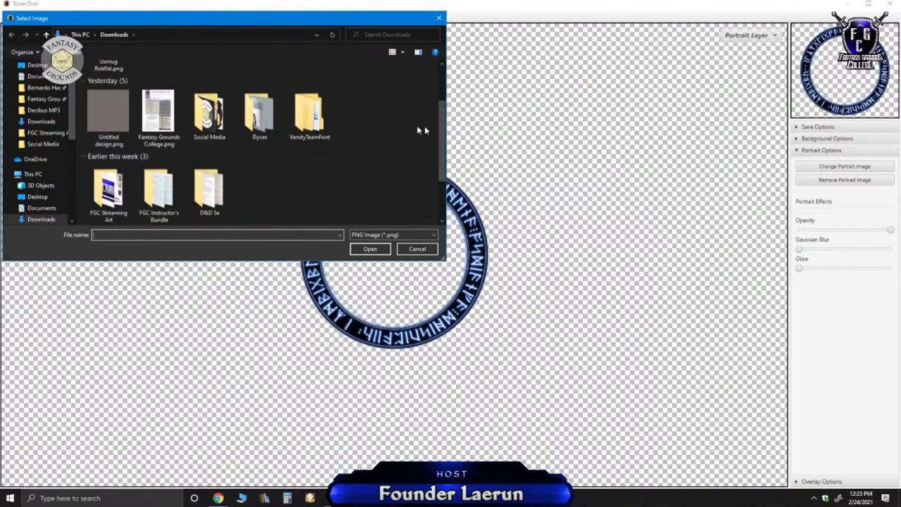
{"action": "double_click", "coordinate": [206, 125]}
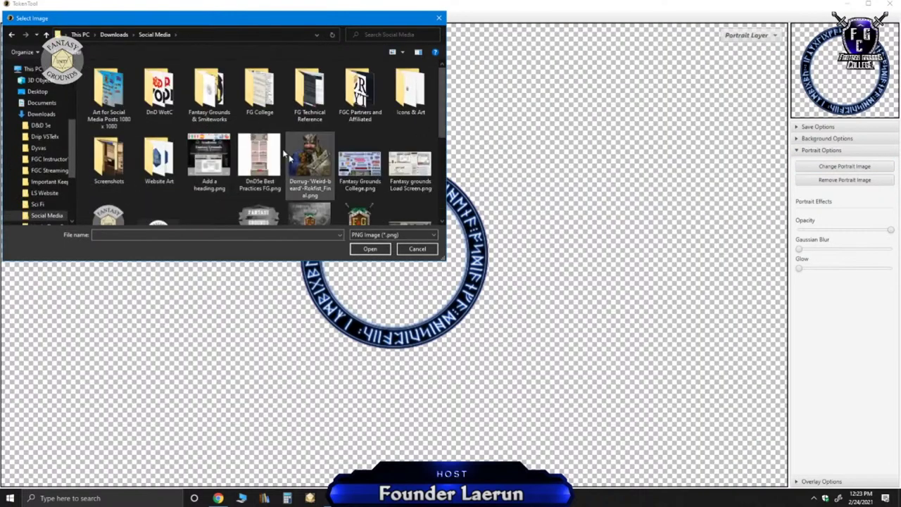
{"action": "scroll", "coordinate": [285, 173], "scroll_direction": "down", "scroll_amount": 3}
{"action": "scroll", "coordinate": [273, 179], "scroll_direction": "up", "scroll_amount": 2}
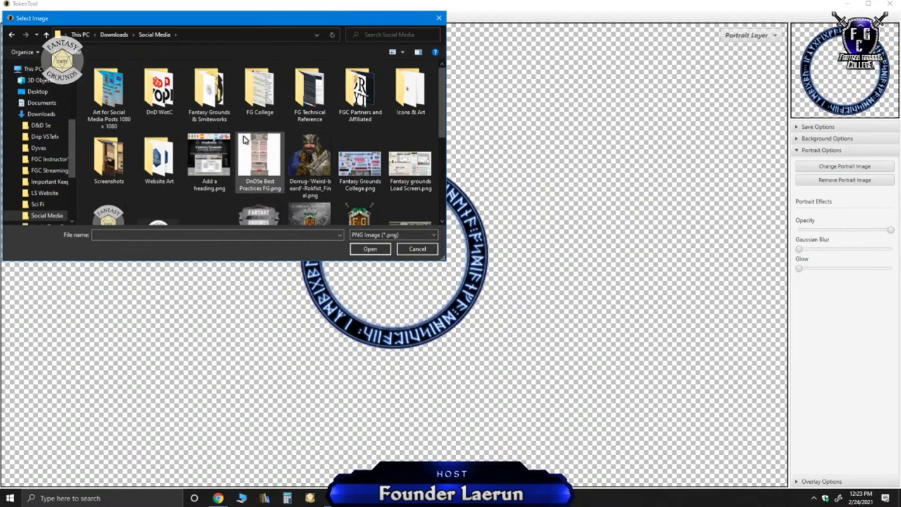
{"action": "scroll", "coordinate": [243, 140], "scroll_direction": "down", "scroll_amount": 1}
{"action": "scroll", "coordinate": [246, 142], "scroll_direction": "down", "scroll_amount": 2}
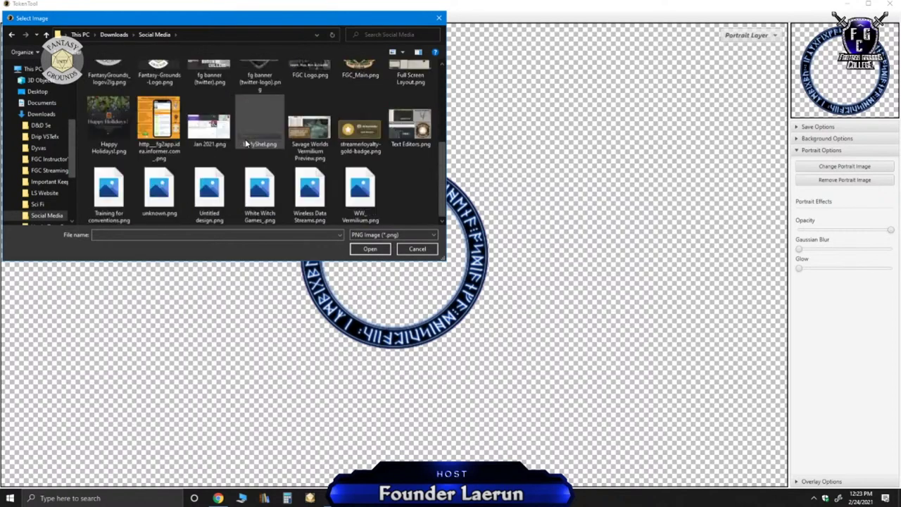
{"action": "scroll", "coordinate": [348, 197], "scroll_direction": "up", "scroll_amount": 2}
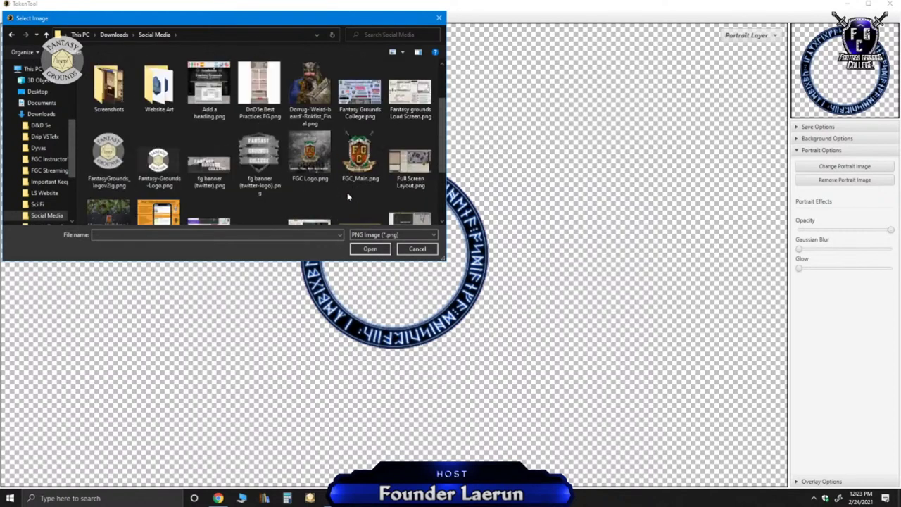
{"action": "scroll", "coordinate": [348, 197], "scroll_direction": "up", "scroll_amount": 1}
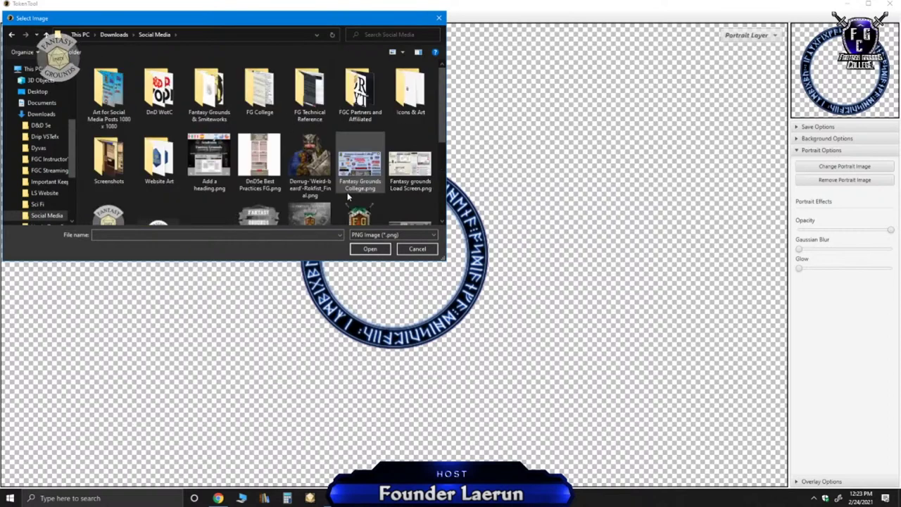
Load Dorrug-'Weird-beard'-Rokfist_Final.png as the portrait and nudge it within the ring.
{"action": "left_click", "coordinate": [317, 160]}
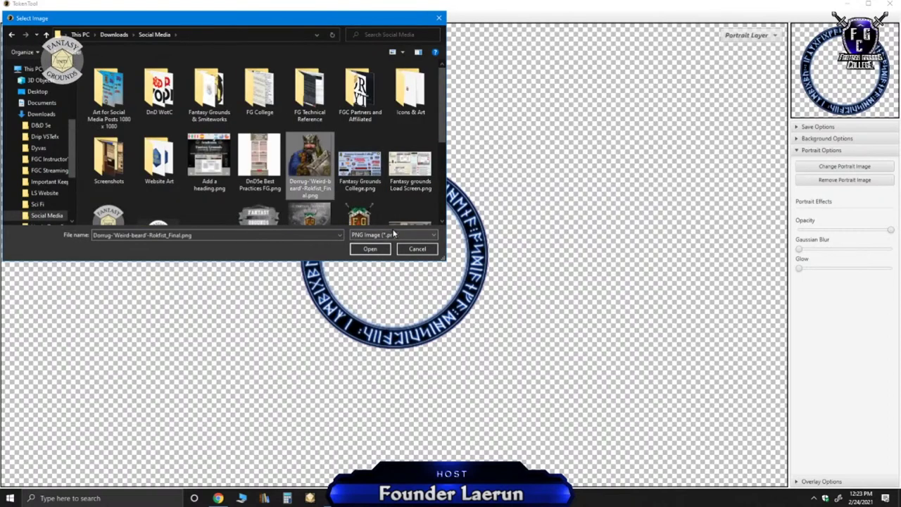
{"action": "left_click", "coordinate": [370, 248]}
{"action": "left_click_drag", "start_coordinate": [432, 272], "coordinate": [424, 288]}
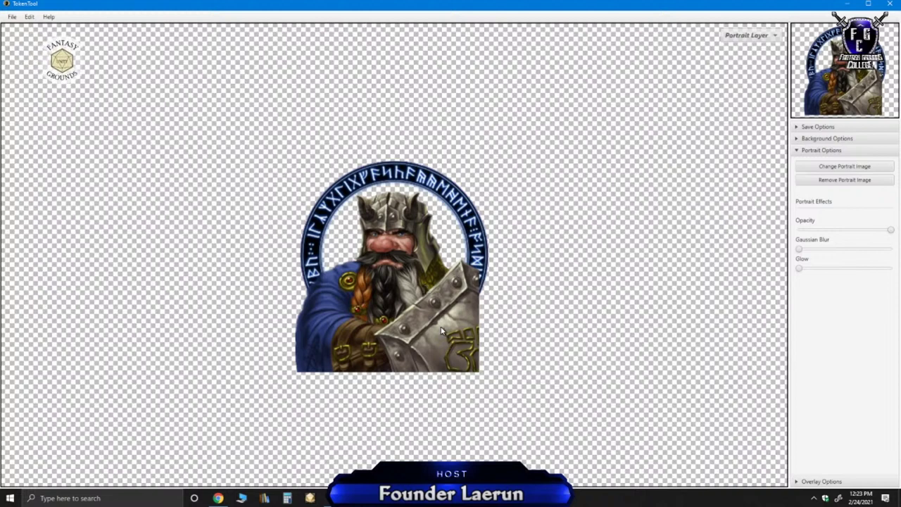
Resize and reposition the dwarf portrait so his face, beard and shield sit inside the ring.
{"action": "mouse_move", "coordinate": [443, 331]}
{"action": "left_mouse_down"}
{"action": "mouse_move", "coordinate": [445, 316]}
{"action": "mouse_move", "coordinate": [444, 324]}
{"action": "left_mouse_up"}
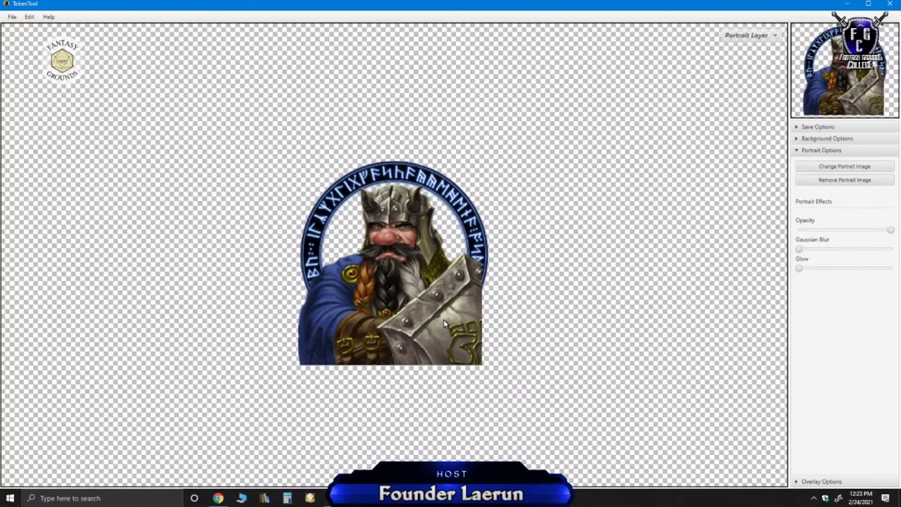
{"action": "scroll", "coordinate": [448, 312], "scroll_direction": "down", "scroll_amount": 6}
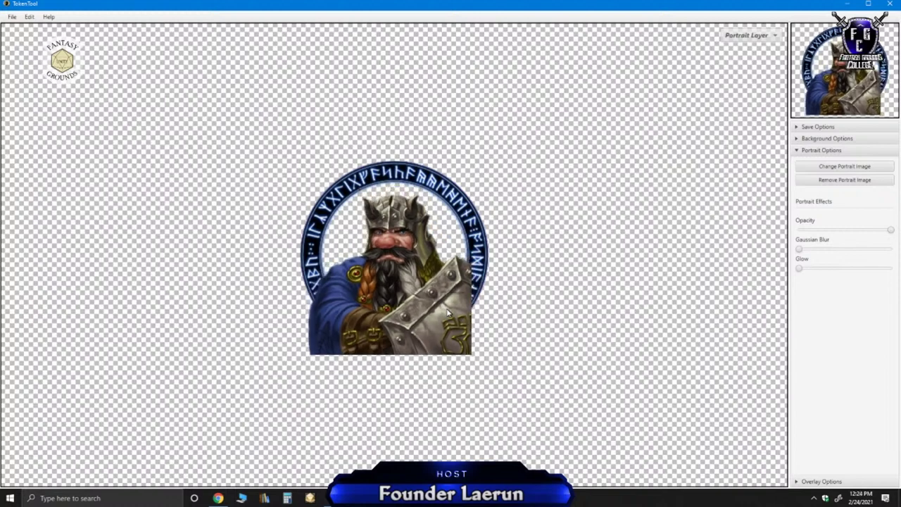
{"action": "scroll", "coordinate": [448, 313], "scroll_direction": "down", "scroll_amount": 4}
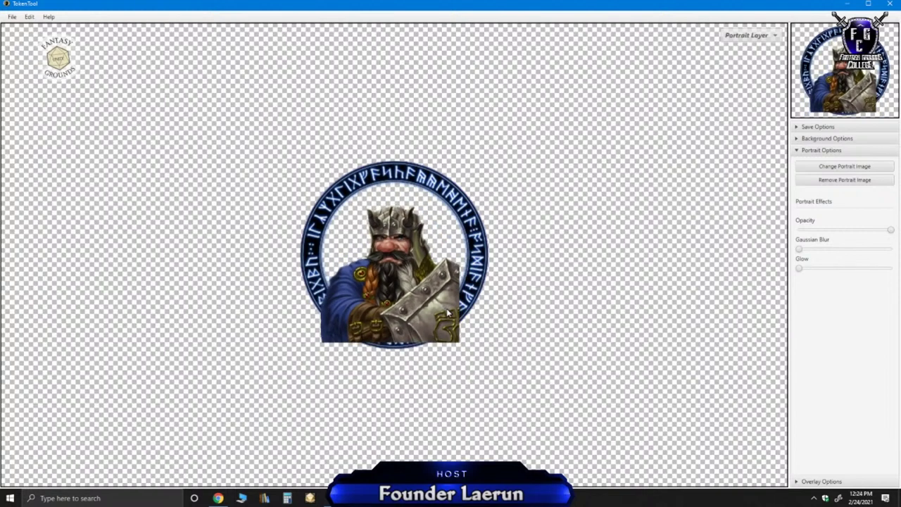
{"action": "scroll", "coordinate": [448, 313], "scroll_direction": "up", "scroll_amount": 3}
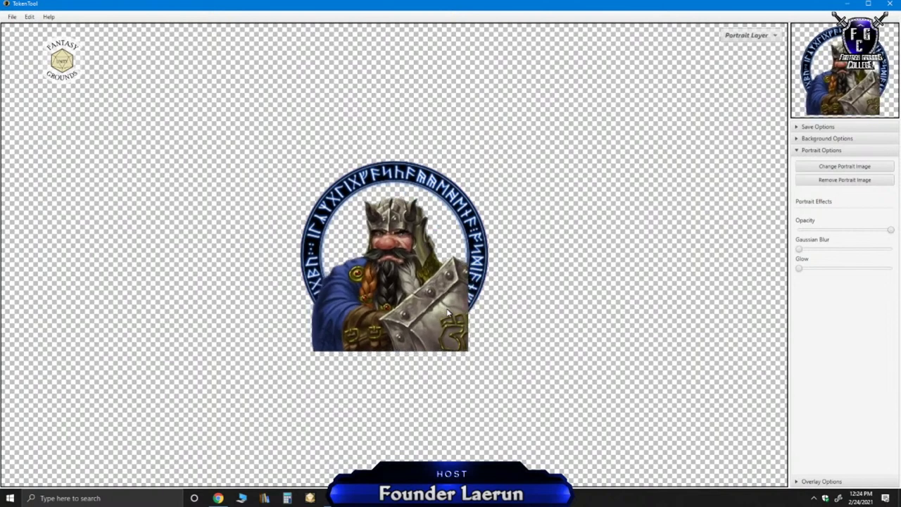
{"action": "left_click_drag", "start_coordinate": [407, 306], "coordinate": [425, 290]}
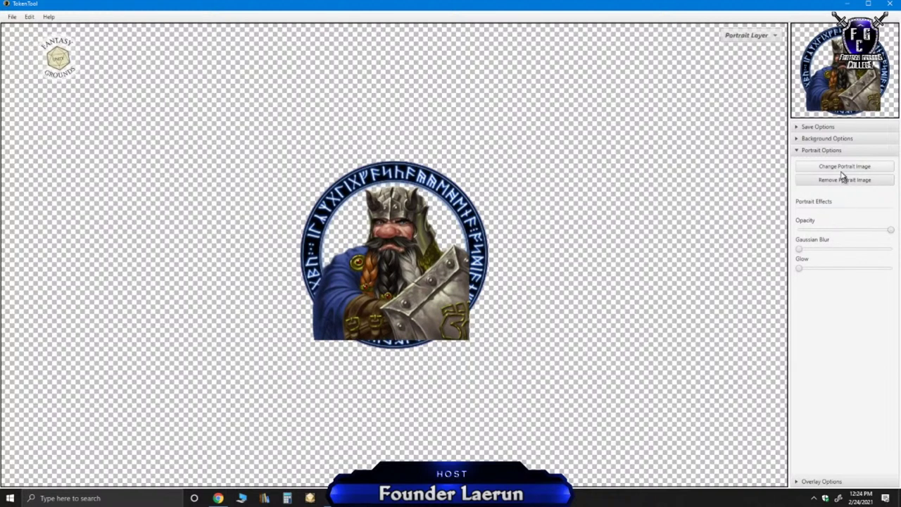
Turn on Clip Portrait in Overlay Options, comparing it briefly with clipping off.
{"action": "left_click", "coordinate": [817, 153]}
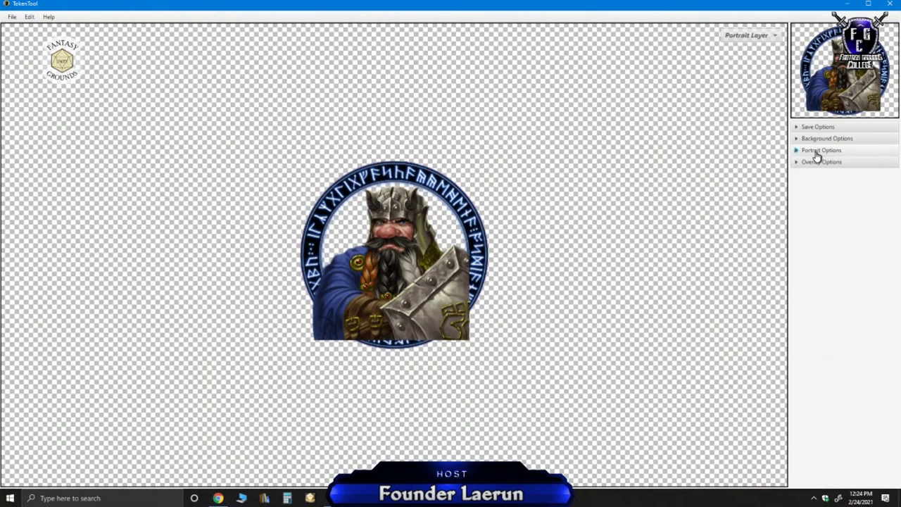
{"action": "left_click", "coordinate": [821, 163]}
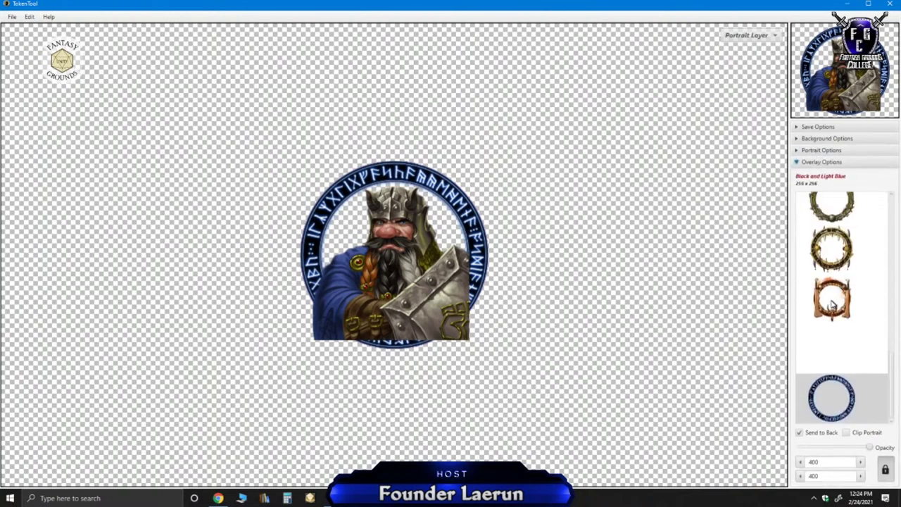
{"action": "left_click", "coordinate": [847, 433]}
{"action": "left_click", "coordinate": [849, 437]}
{"action": "left_click", "coordinate": [849, 437]}
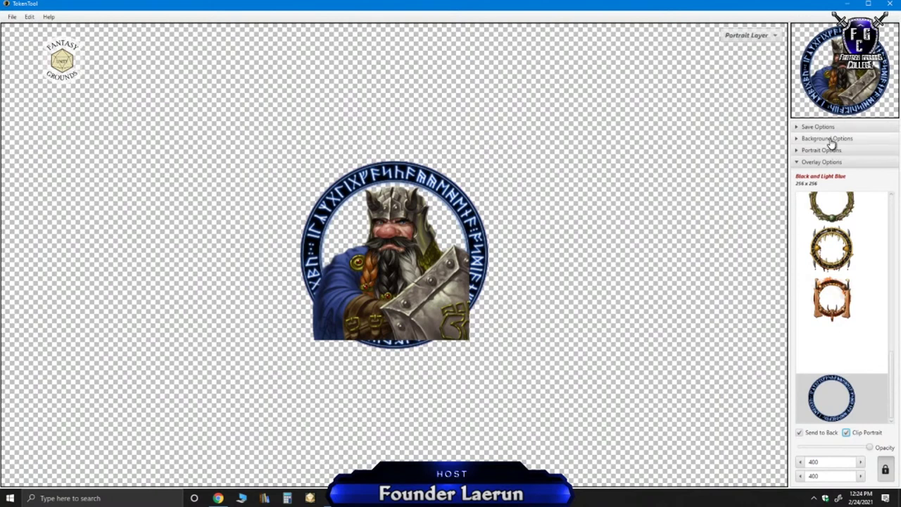
Try orange and light blue background colours, then settle on a light grey swatch.
{"action": "left_click", "coordinate": [831, 140]}
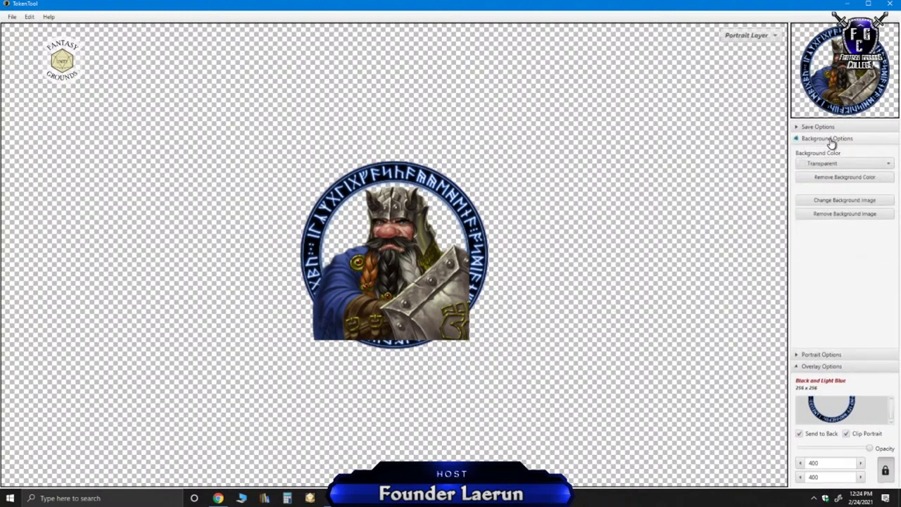
{"action": "left_click", "coordinate": [866, 164]}
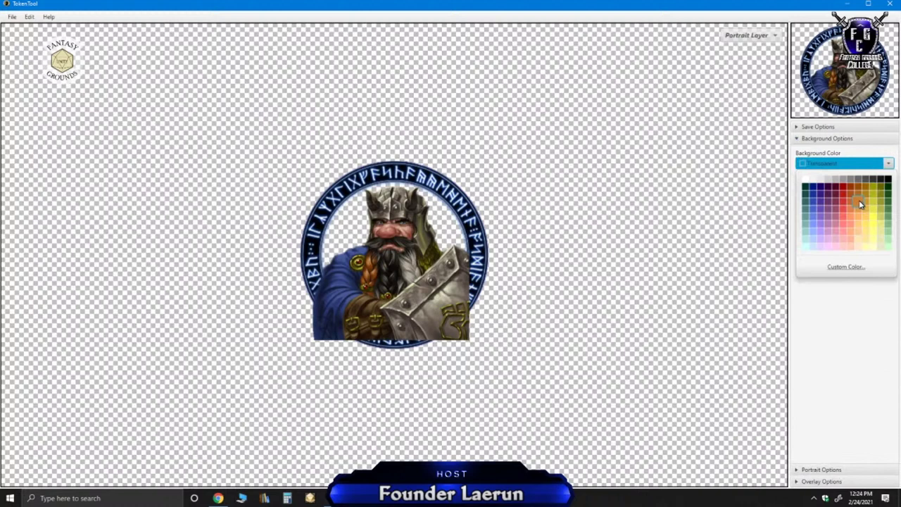
{"action": "left_click", "coordinate": [852, 196]}
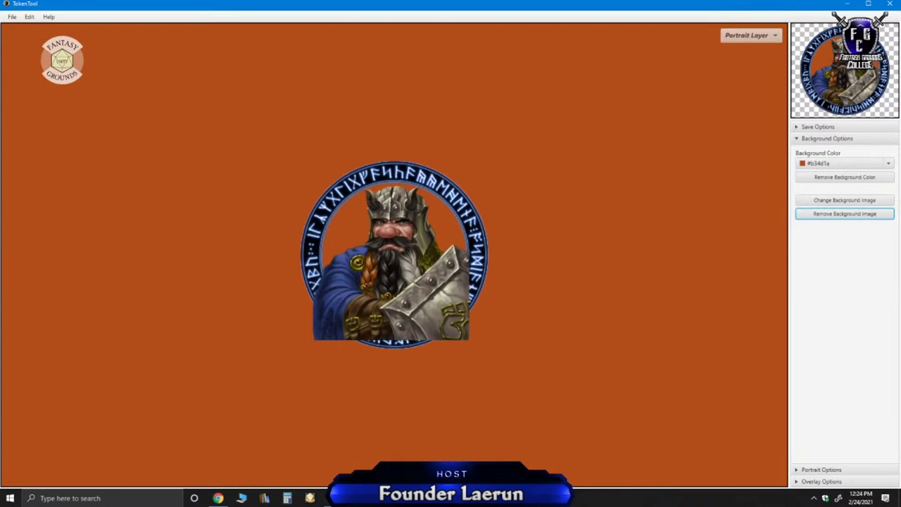
{"action": "left_click", "coordinate": [863, 164]}
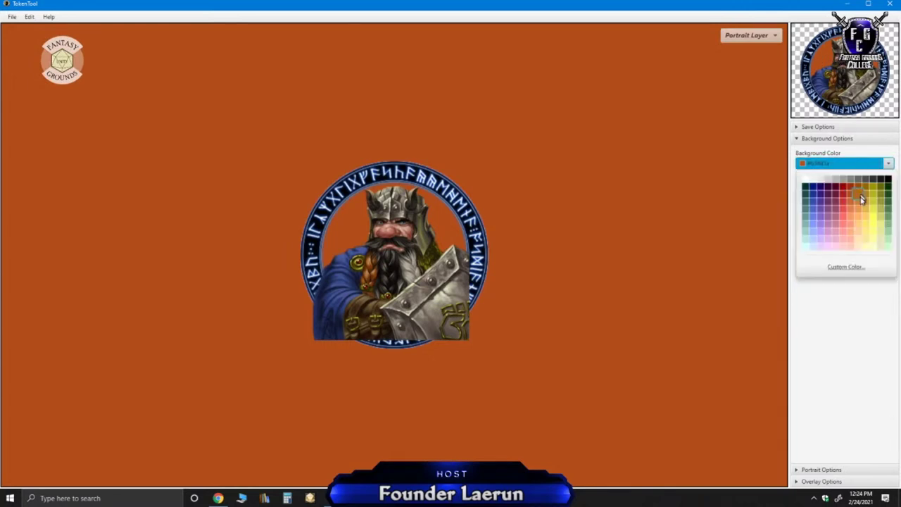
{"action": "left_click", "coordinate": [815, 229]}
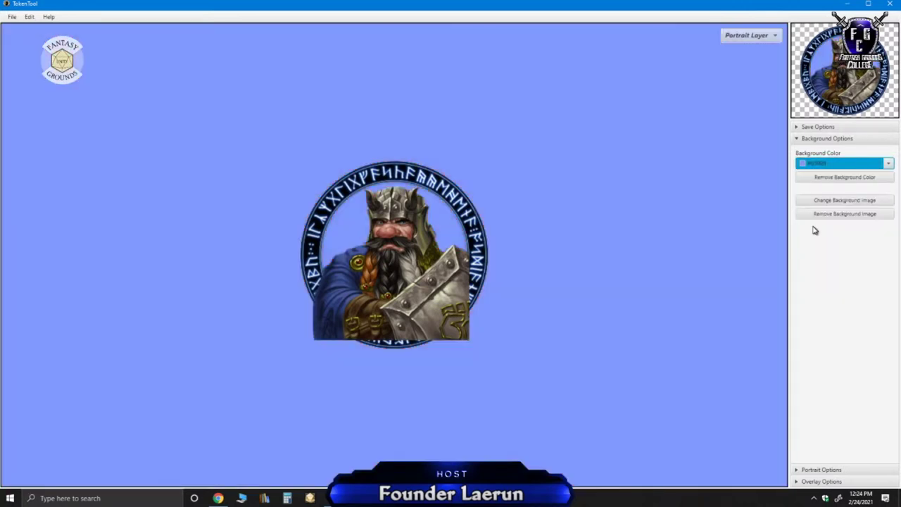
{"action": "left_click", "coordinate": [843, 162]}
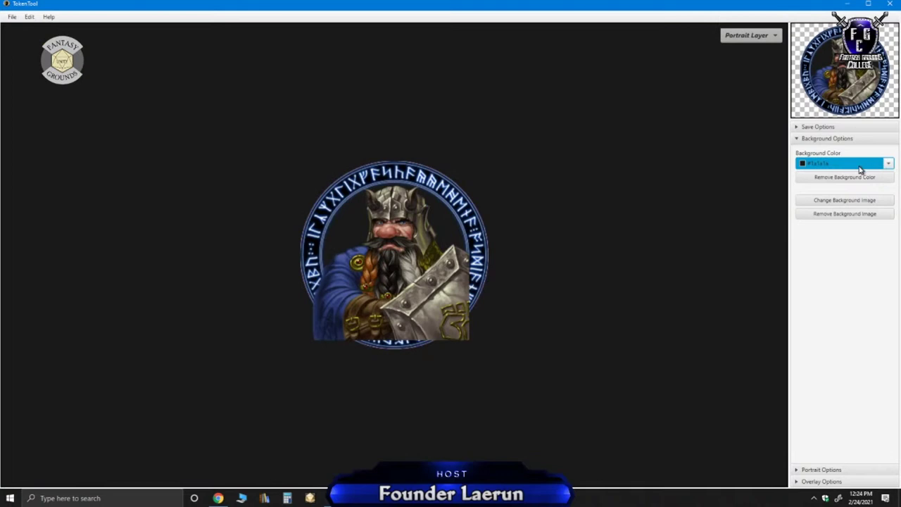
{"action": "left_click", "coordinate": [860, 164]}
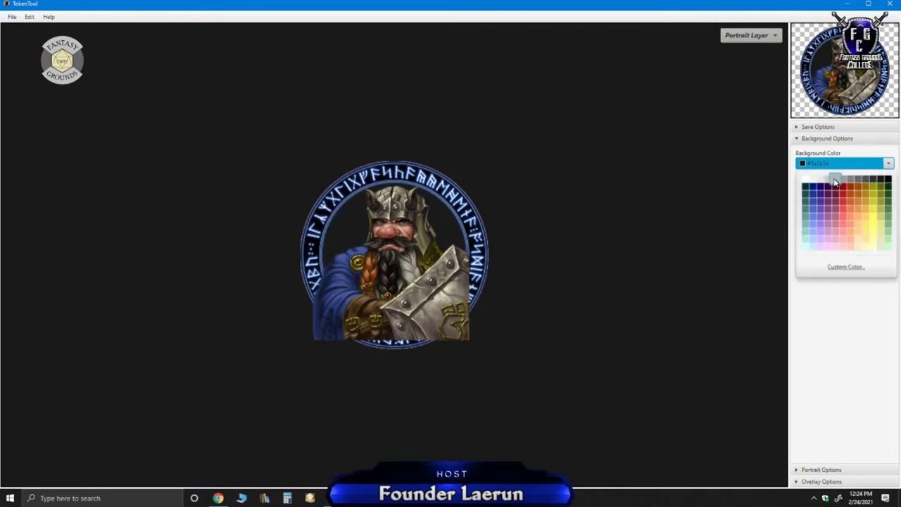
{"action": "left_click", "coordinate": [836, 182]}
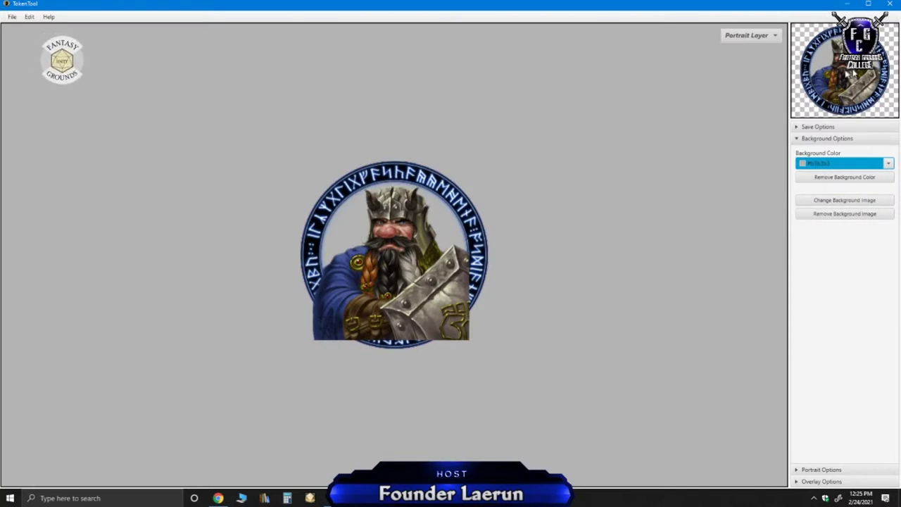
Rename the token file to 'Dwarf Cleric', correcting a misspelling.
{"action": "left_click", "coordinate": [804, 127]}
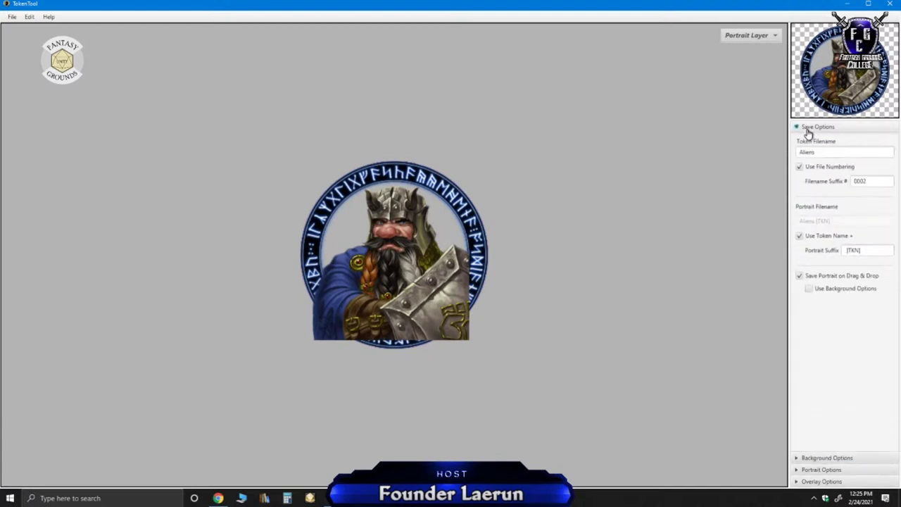
{"action": "double_click", "coordinate": [832, 154]}
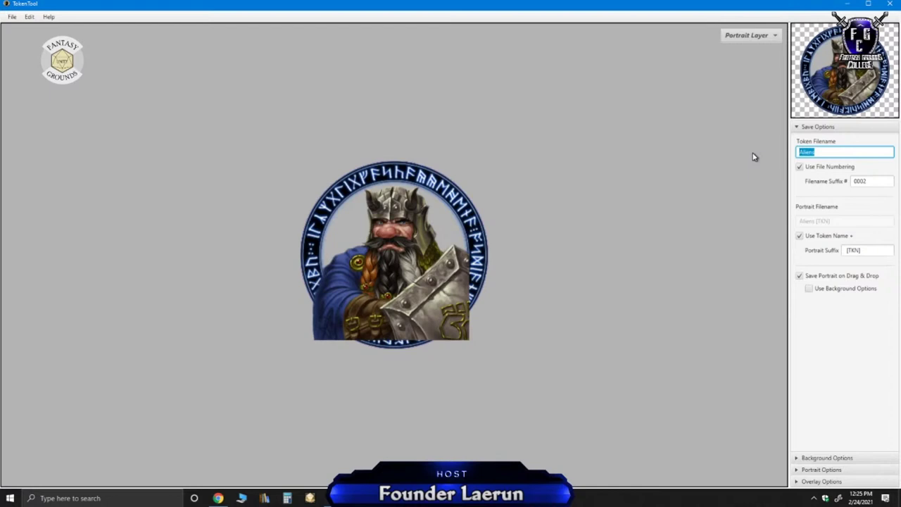
{"action": "type", "text": "Dwarf Cleric"}
{"action": "left_click", "coordinate": [866, 181]}
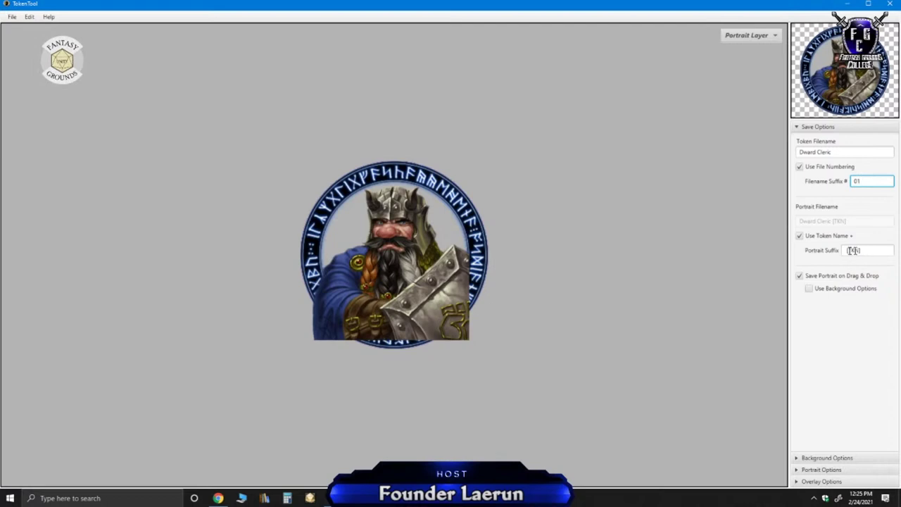
{"action": "left_click", "coordinate": [815, 152]}
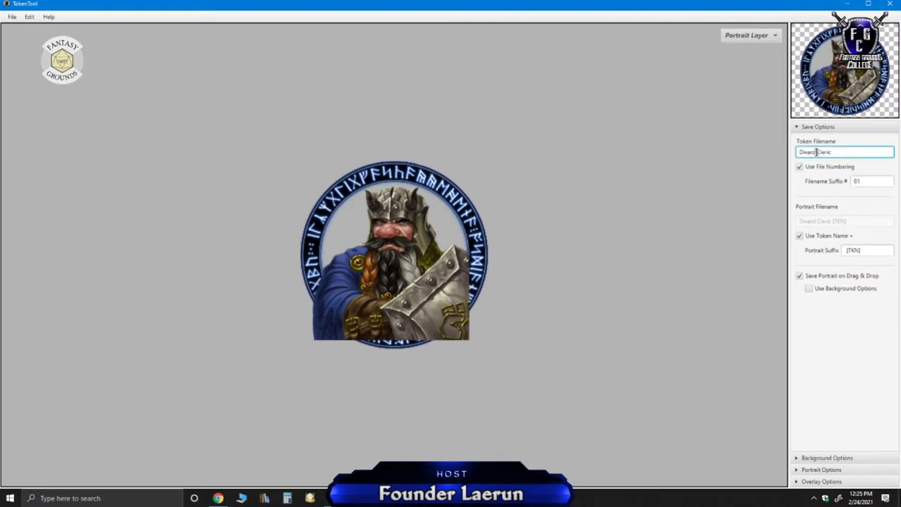
{"action": "key", "text": "BackSpace"}
{"action": "type", "text": "f"}
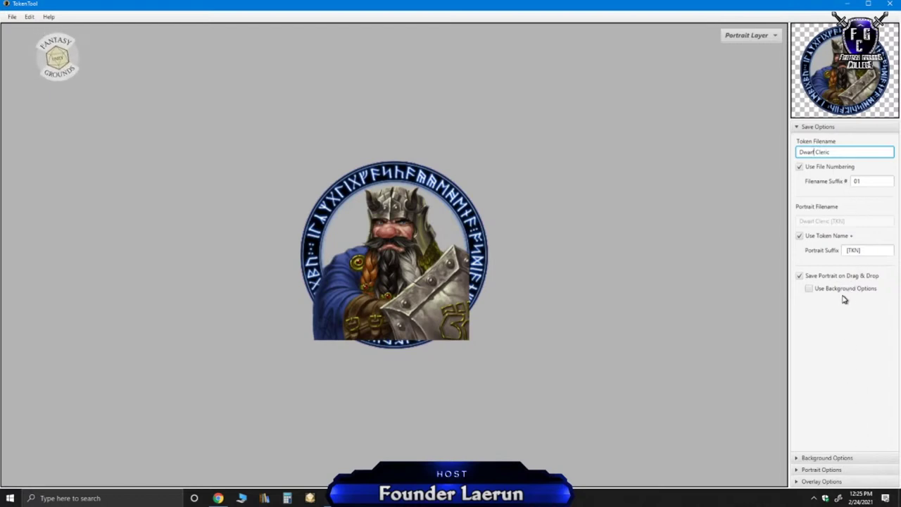
{"action": "left_click", "coordinate": [808, 290]}
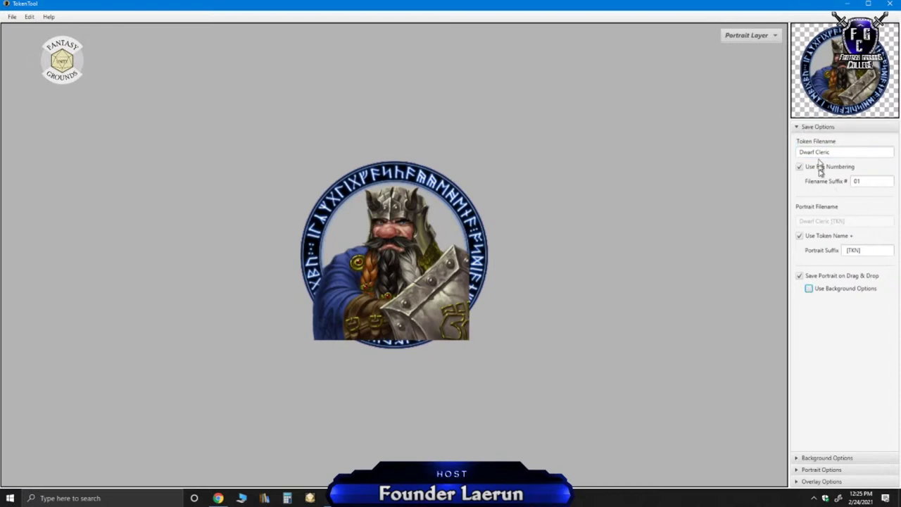
Cancel the Save as Image dialog and reset the filename suffix from 03 to 01.
{"action": "left_click", "coordinate": [12, 16]}
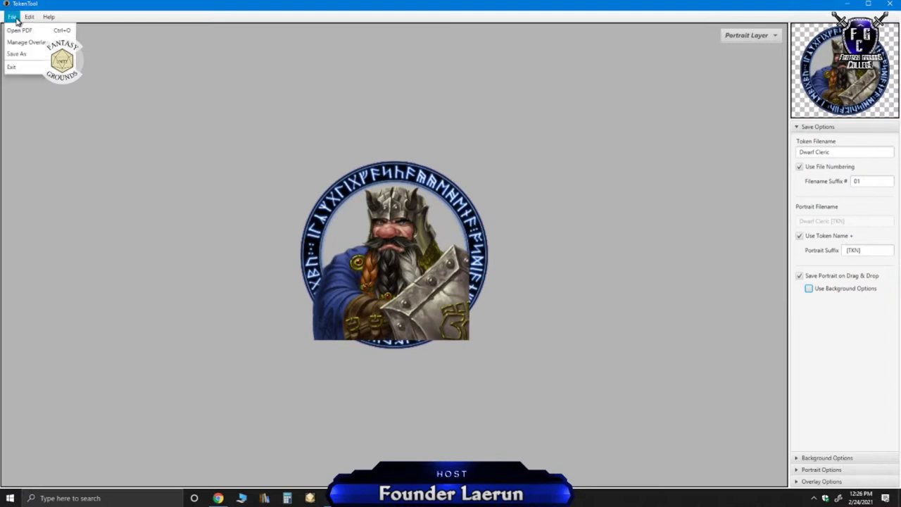
{"action": "left_click", "coordinate": [18, 54]}
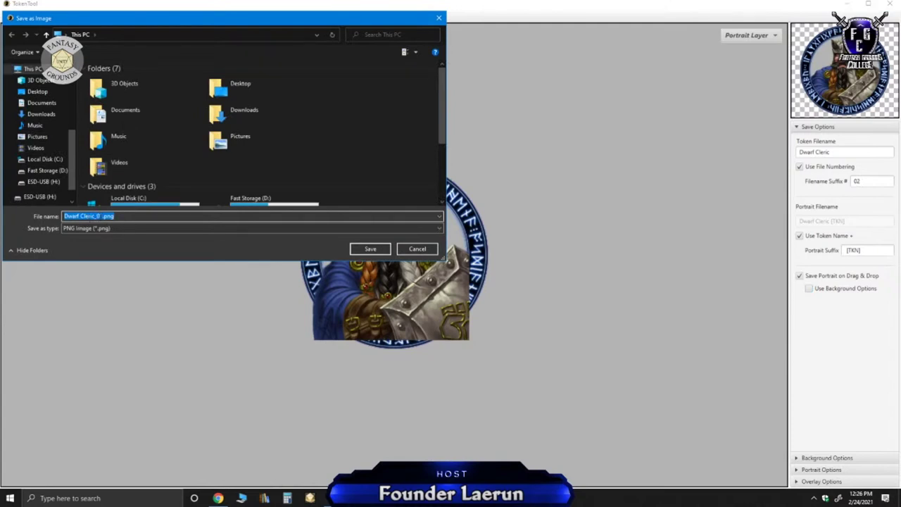
{"action": "left_click", "coordinate": [809, 239]}
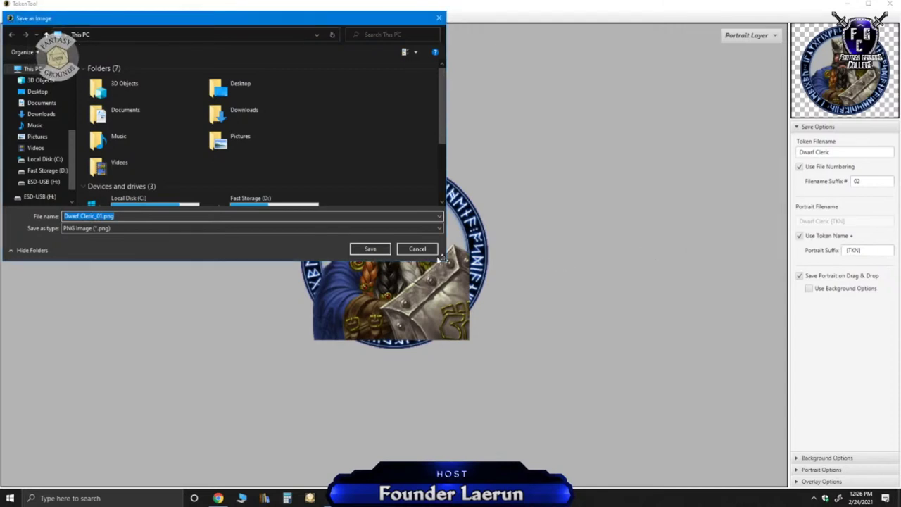
{"action": "key", "text": "Escape"}
{"action": "left_click", "coordinate": [800, 238]}
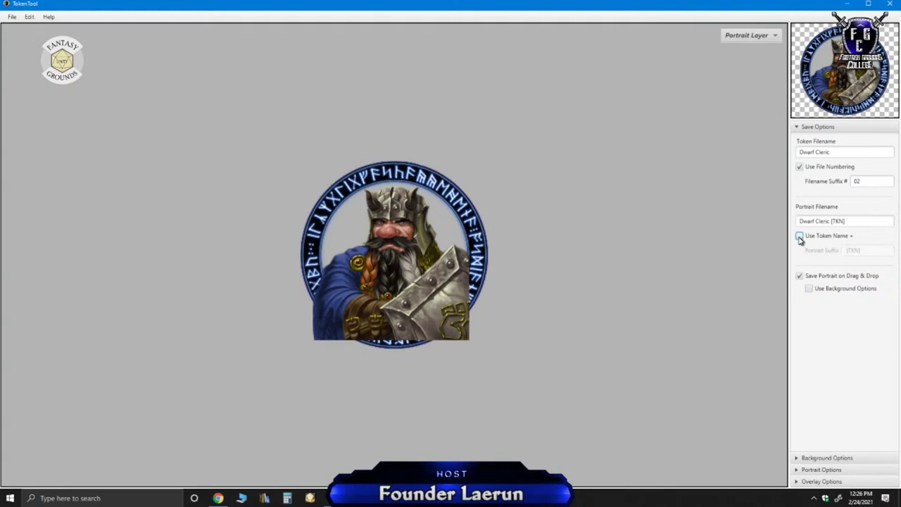
{"action": "left_click", "coordinate": [13, 20]}
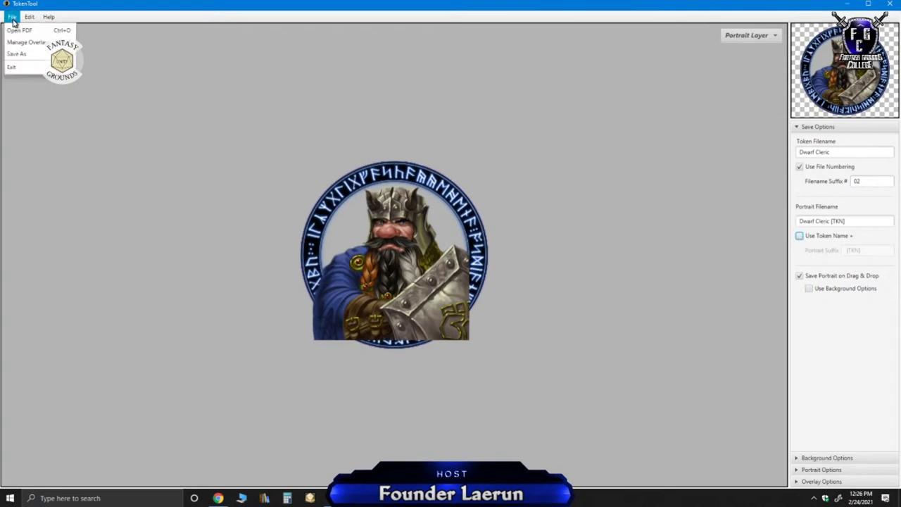
{"action": "left_click", "coordinate": [16, 55]}
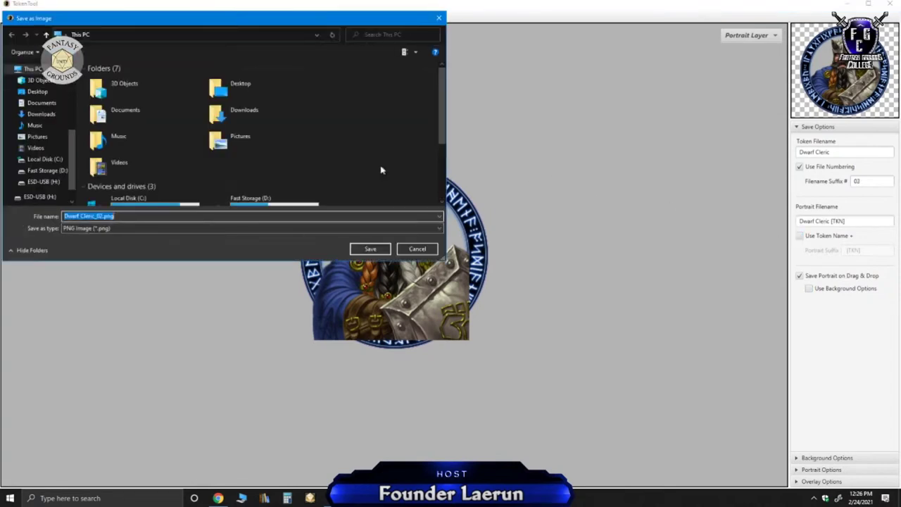
{"action": "left_click", "coordinate": [41, 114]}
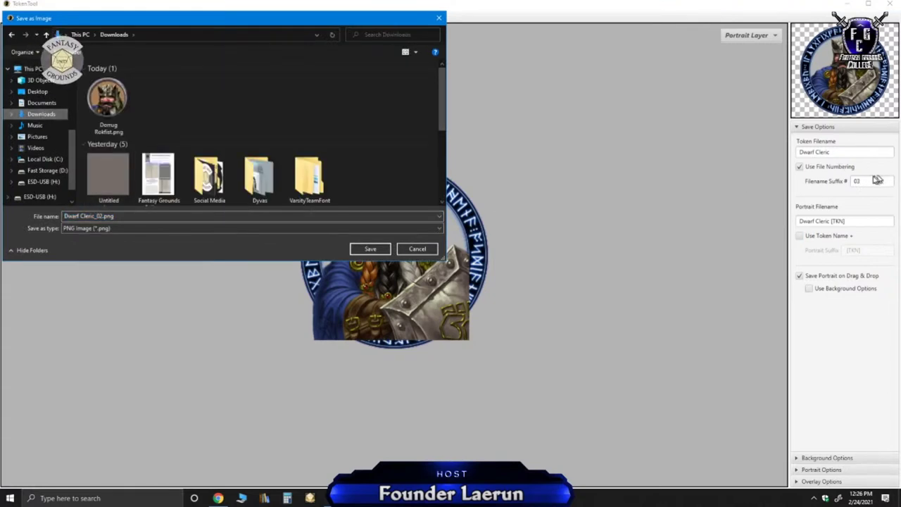
{"action": "left_click", "coordinate": [418, 249]}
{"action": "left_click", "coordinate": [866, 181]}
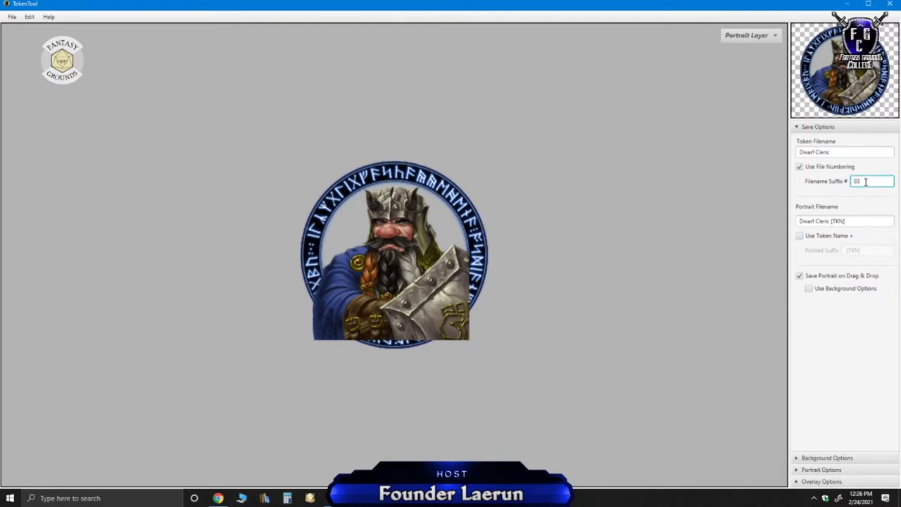
{"action": "left_click", "coordinate": [848, 221]}
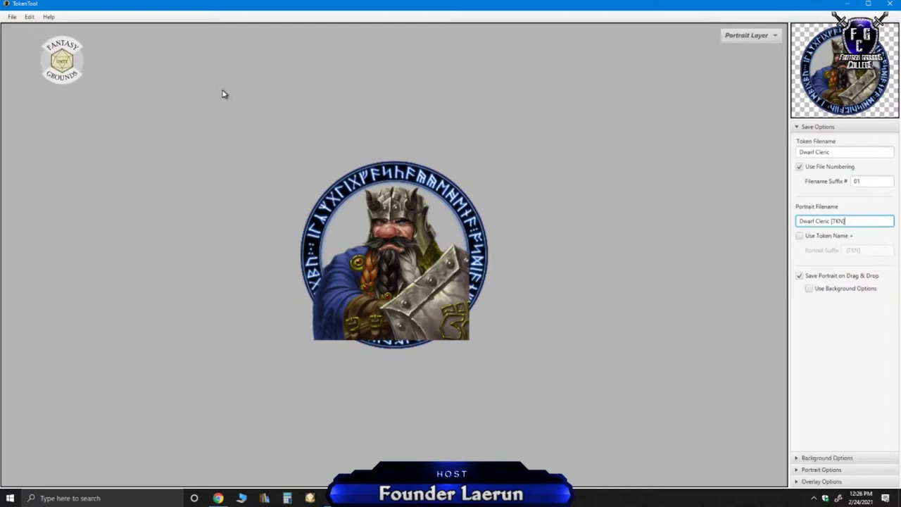
Save the token as Dwarf Cleric_01.png into the Downloads folder.
{"action": "left_click", "coordinate": [11, 19]}
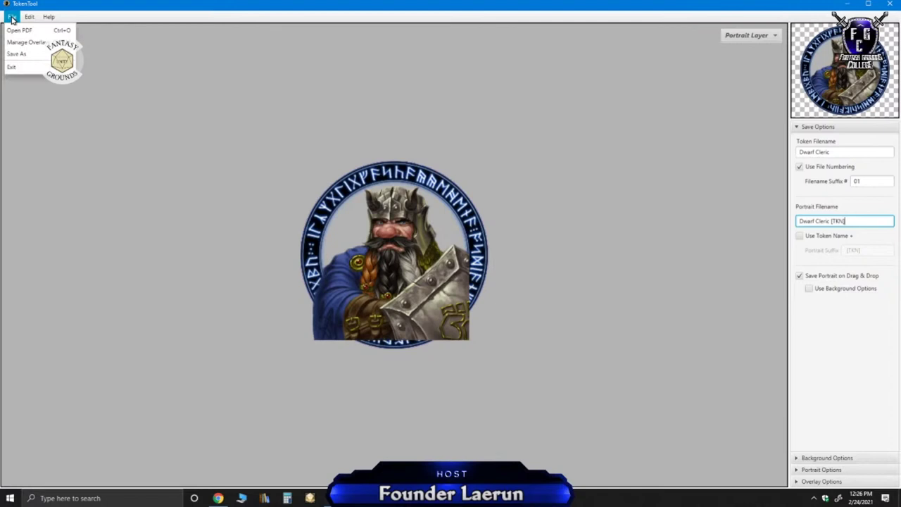
{"action": "left_click", "coordinate": [21, 53]}
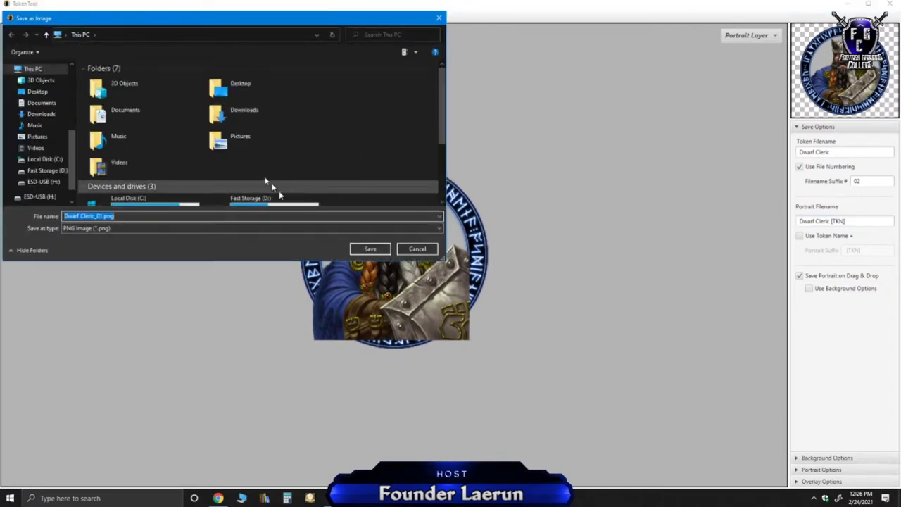
{"action": "left_click", "coordinate": [41, 114]}
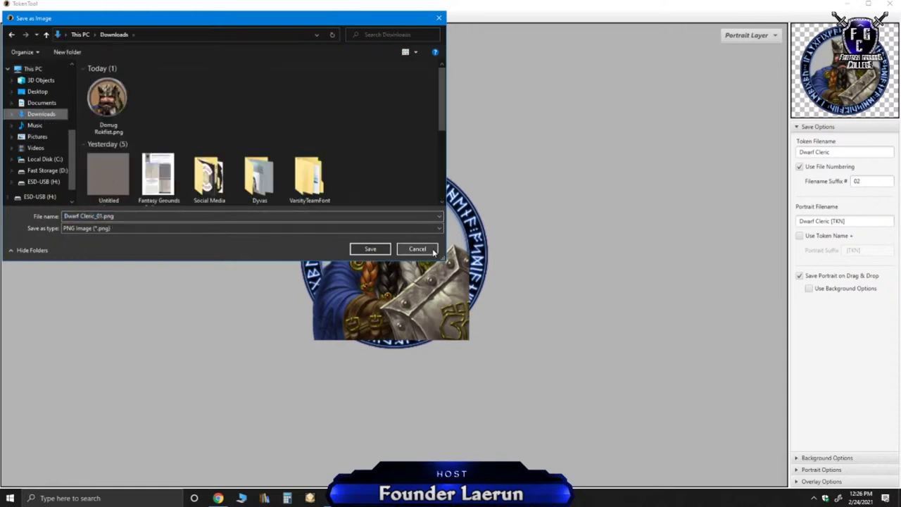
{"action": "left_click", "coordinate": [370, 250]}
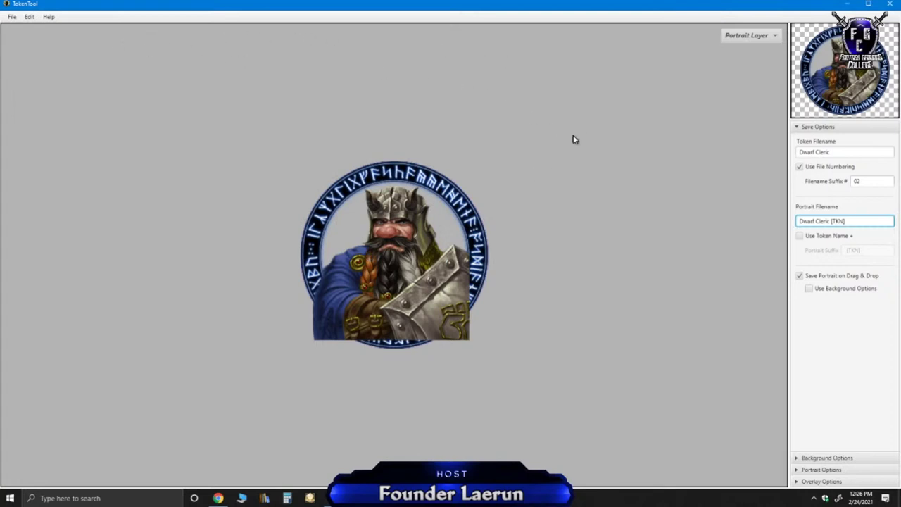
{"action": "left_click", "coordinate": [48, 17]}
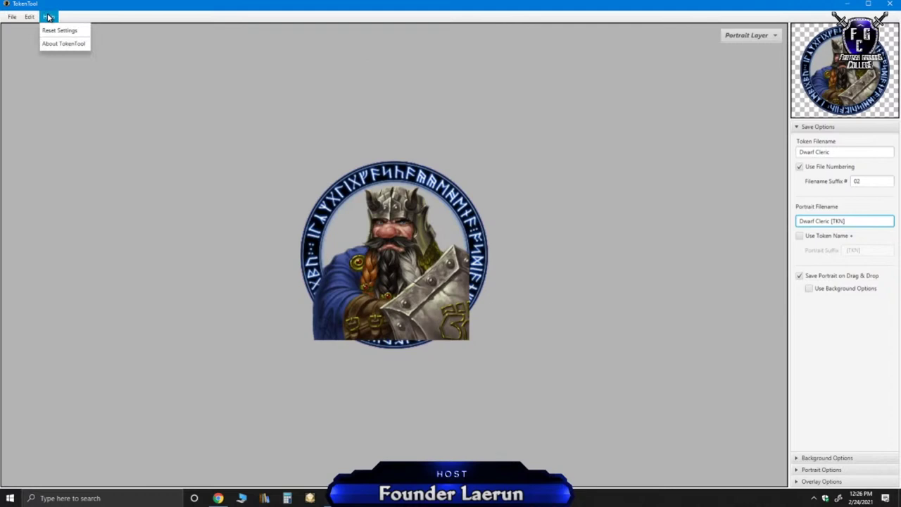
{"action": "mouse_move", "coordinate": [12, 16]}
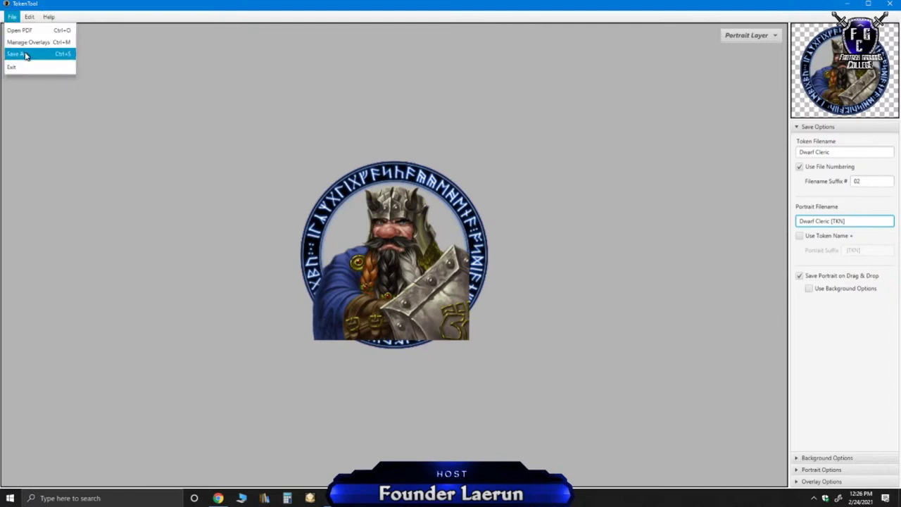
{"action": "left_click", "coordinate": [32, 31]}
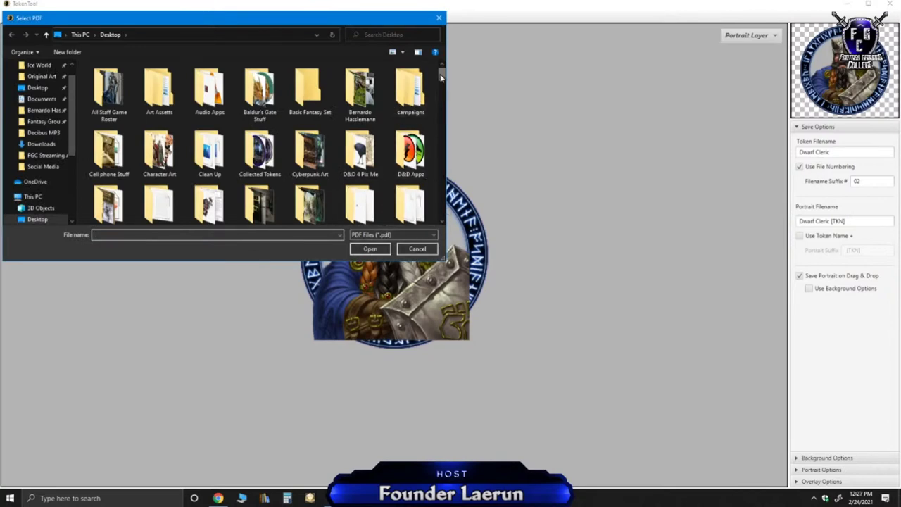
{"action": "left_click_drag", "start_coordinate": [442, 77], "coordinate": [434, 173]}
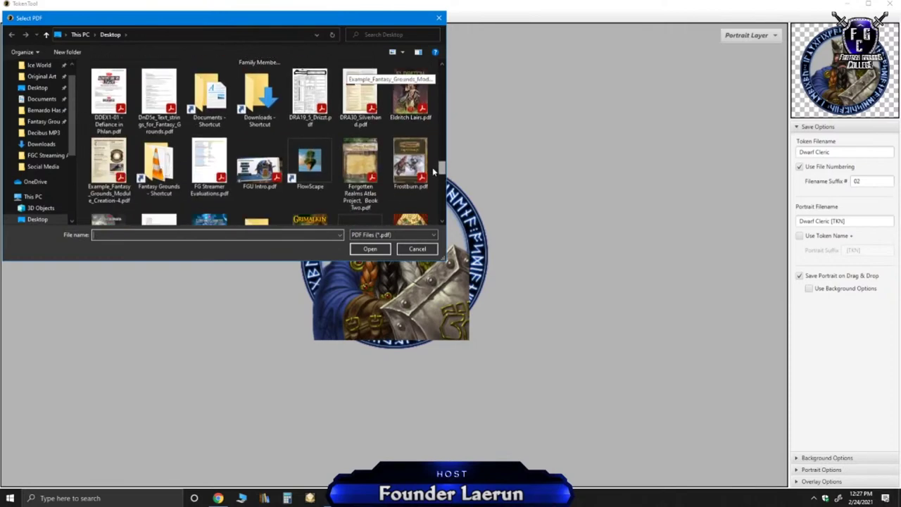
{"action": "double_click", "coordinate": [273, 102]}
{"action": "scroll", "coordinate": [253, 169], "scroll_direction": "down", "scroll_amount": 2}
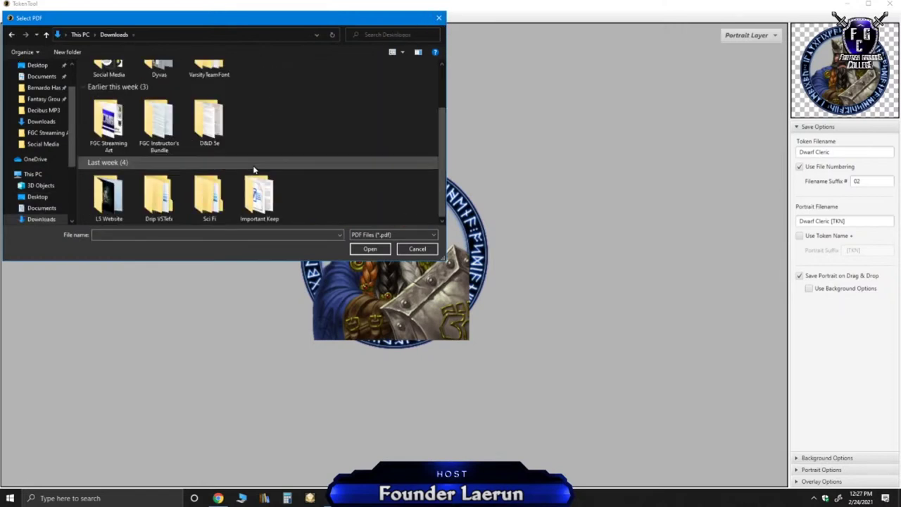
{"action": "scroll", "coordinate": [272, 165], "scroll_direction": "up", "scroll_amount": 2}
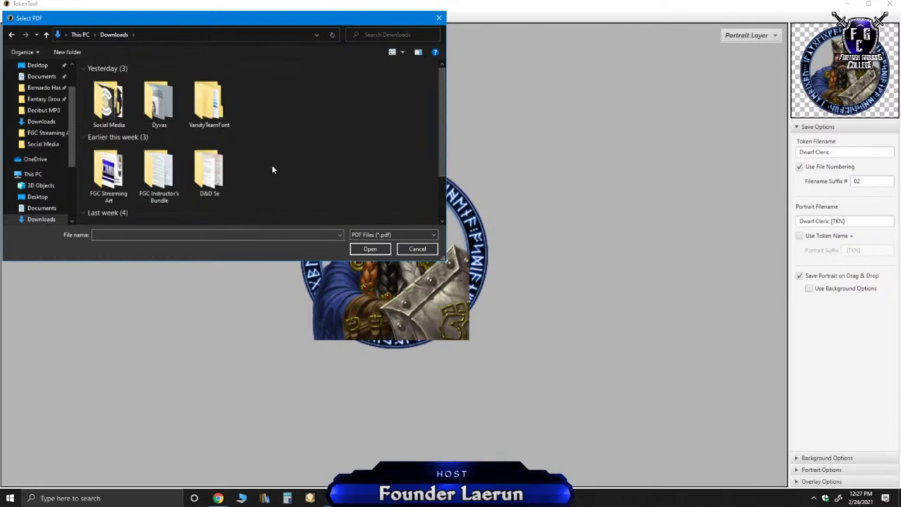
{"action": "left_click", "coordinate": [436, 235]}
{"action": "left_click", "coordinate": [426, 236]}
Cancel the PDF picker and open Dwarf Cleric_01.png from Downloads in File Explorer.
{"action": "left_click", "coordinate": [439, 17]}
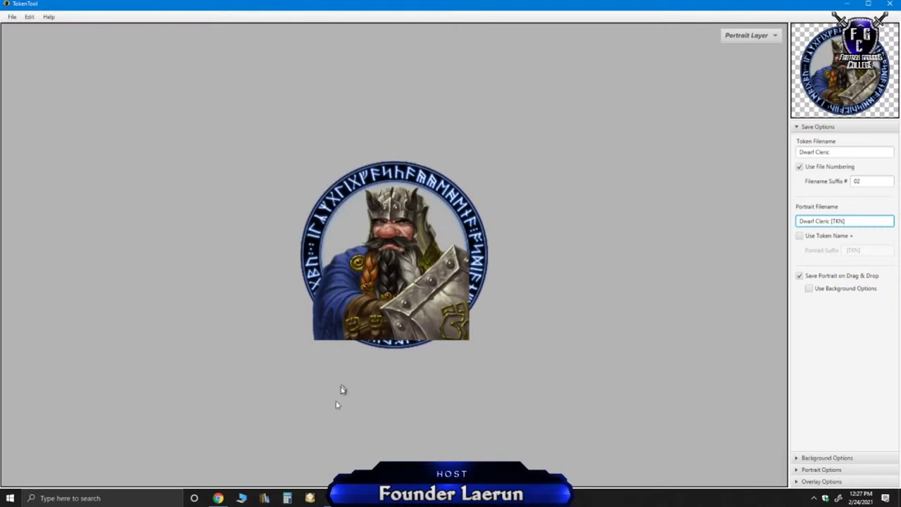
{"action": "key", "text": "alt+Tab"}
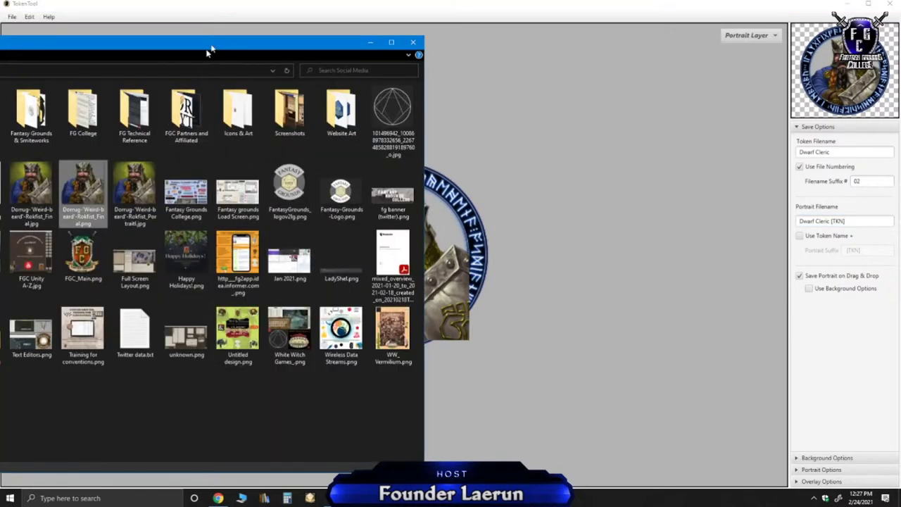
{"action": "left_click_drag", "start_coordinate": [235, 44], "coordinate": [411, 52]}
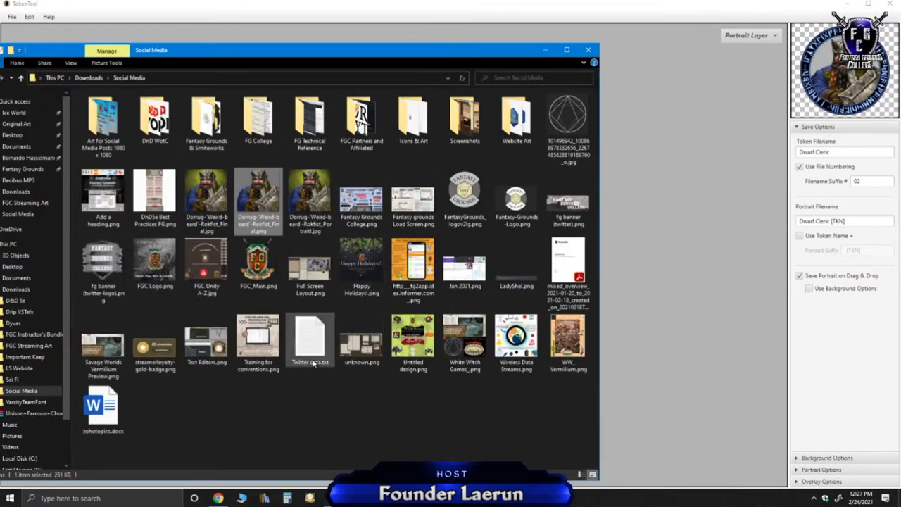
{"action": "left_click", "coordinate": [89, 78]}
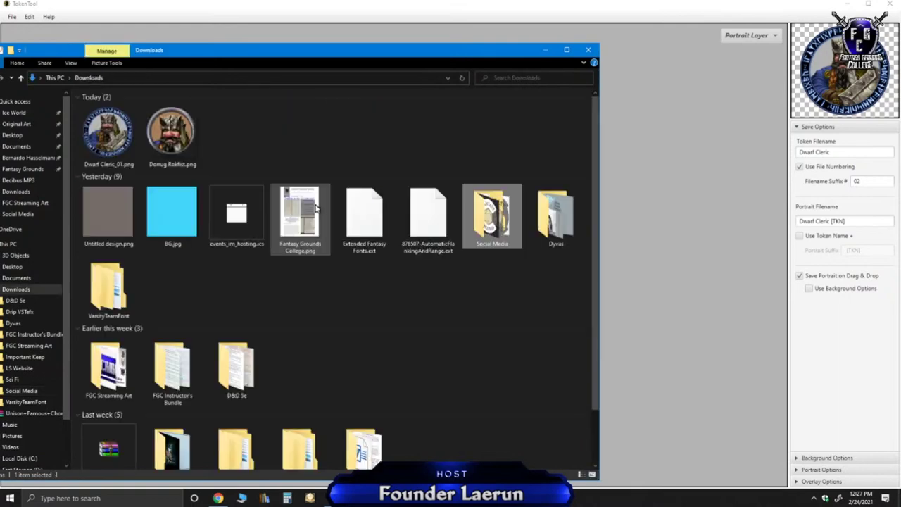
{"action": "left_click", "coordinate": [123, 146]}
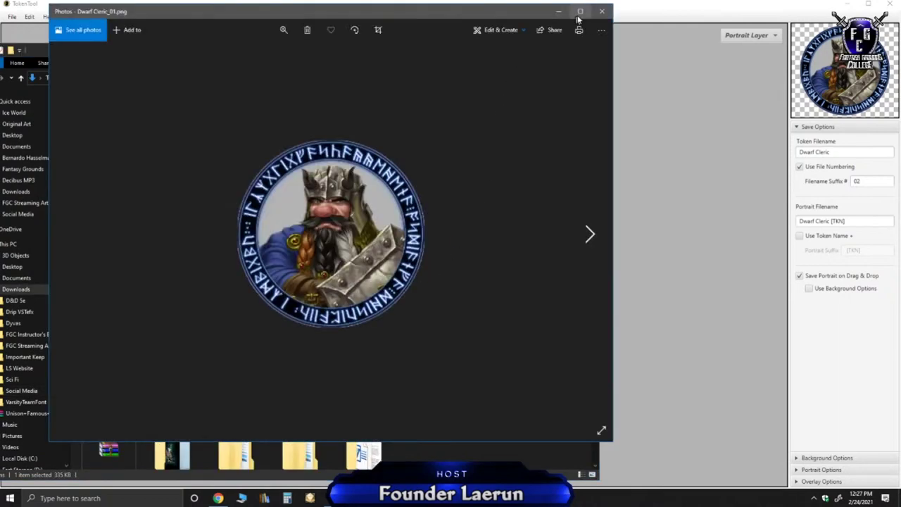
Raise Clarity, Color and Light on Dwarf Cleric_01.png in Photos, then close Photos.
{"action": "left_click", "coordinate": [579, 12]}
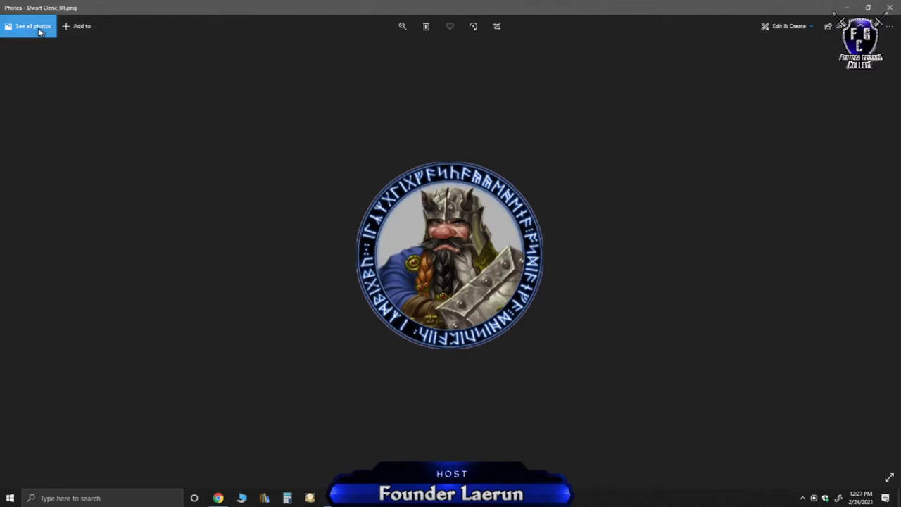
{"action": "left_click", "coordinate": [499, 25]}
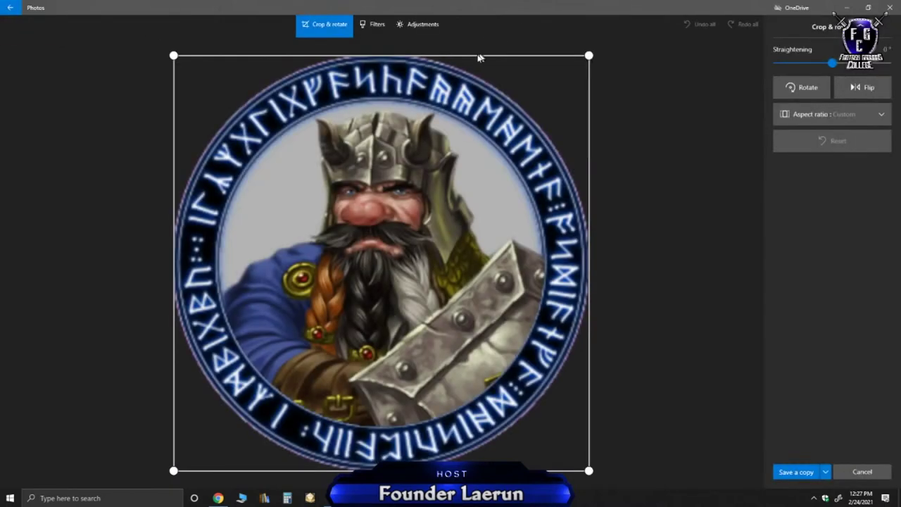
{"action": "left_click", "coordinate": [429, 28]}
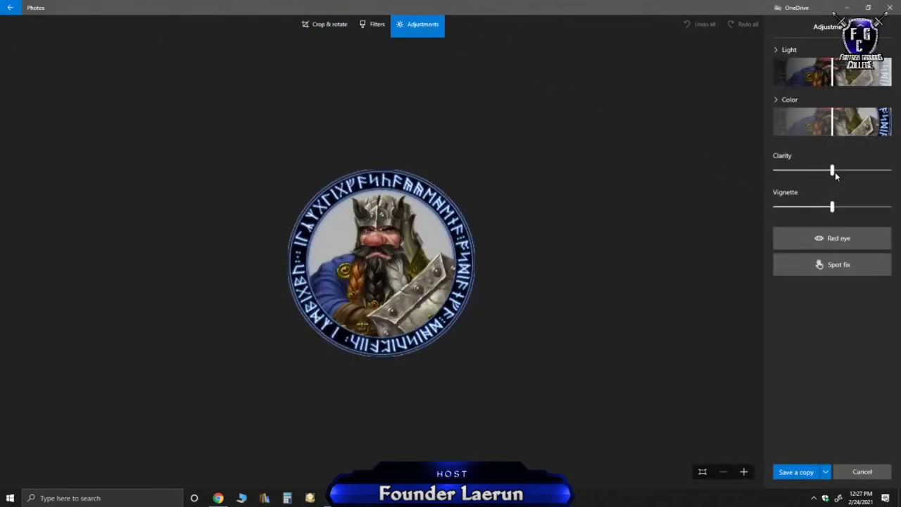
{"action": "left_click_drag", "start_coordinate": [835, 172], "coordinate": [858, 176]}
{"action": "left_click_drag", "start_coordinate": [836, 121], "coordinate": [854, 122]}
{"action": "left_click_drag", "start_coordinate": [834, 79], "coordinate": [833, 81]}
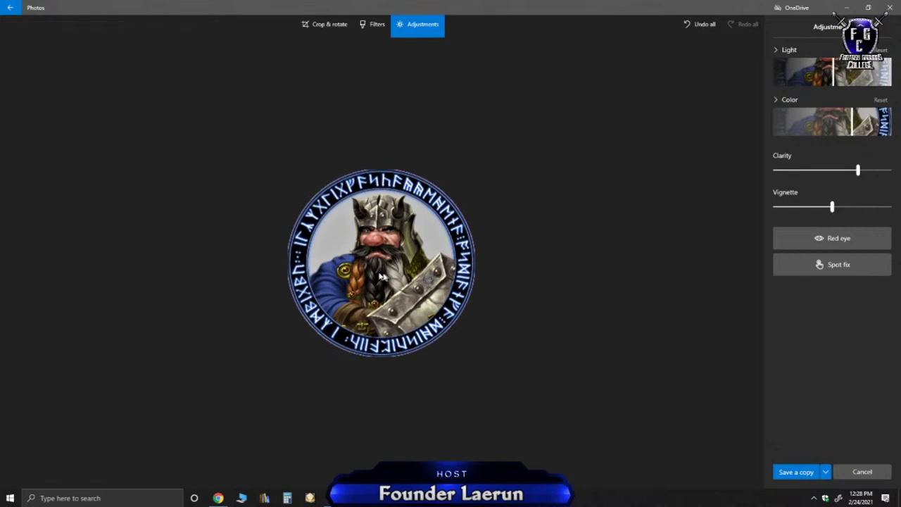
{"action": "key", "text": "alt+F4"}
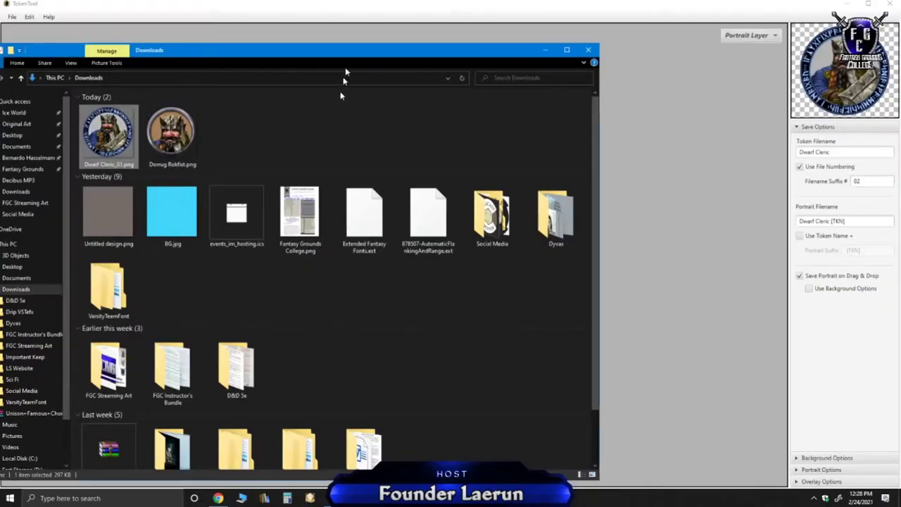
Open the campaign's PC Tokens folder from the Fantasy Grounds token assets, then return to Downloads.
{"action": "left_click_drag", "start_coordinate": [408, 54], "coordinate": [498, 51]}
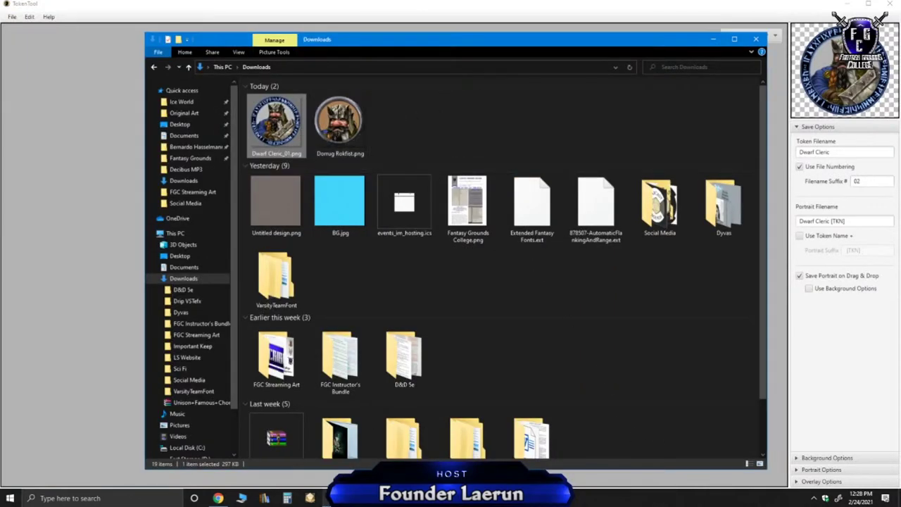
{"action": "left_click", "coordinate": [332, 498]}
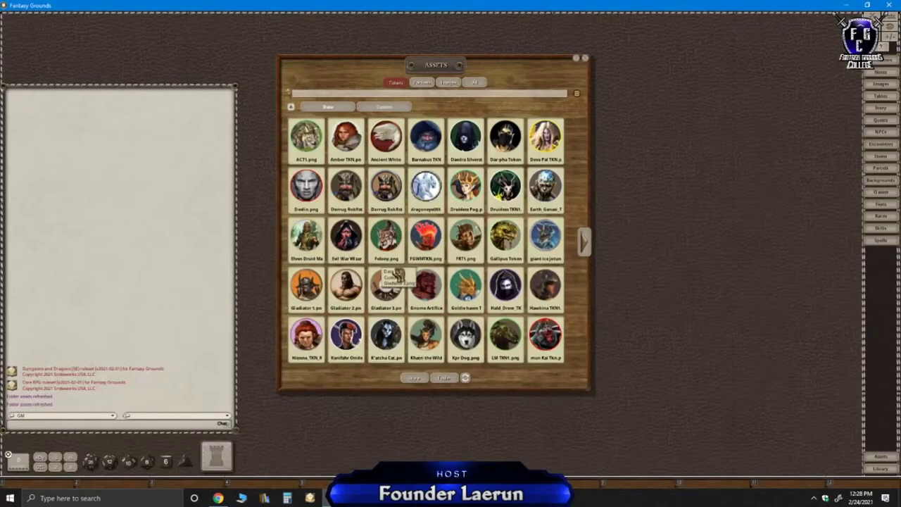
{"action": "left_click", "coordinate": [443, 381]}
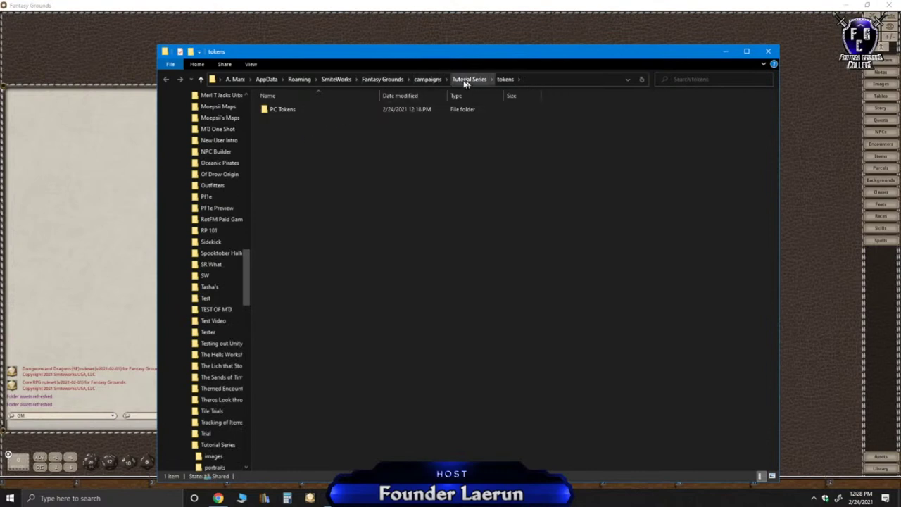
{"action": "double_click", "coordinate": [291, 108]}
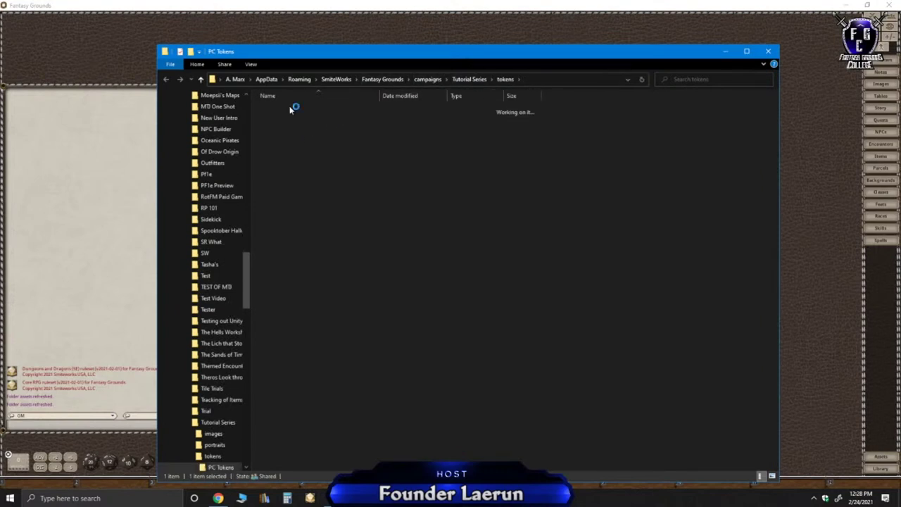
{"action": "left_click", "coordinate": [401, 498]}
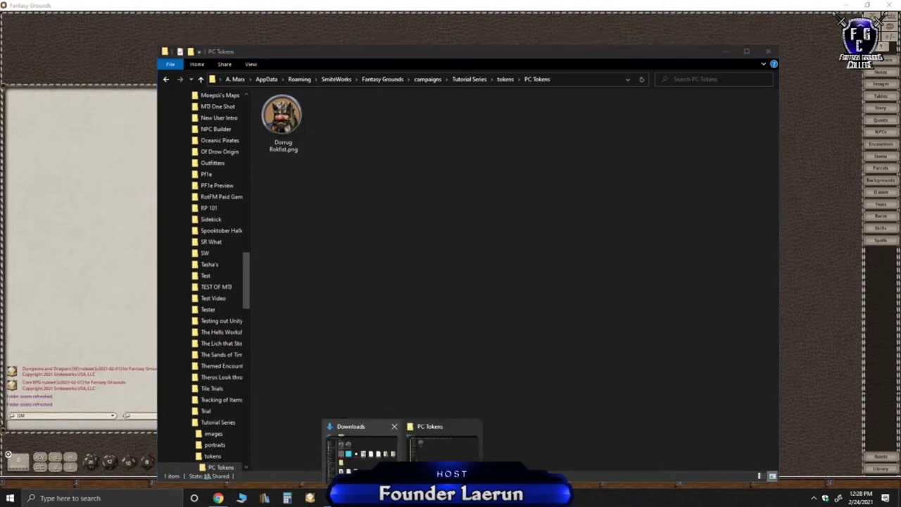
{"action": "left_click", "coordinate": [371, 455]}
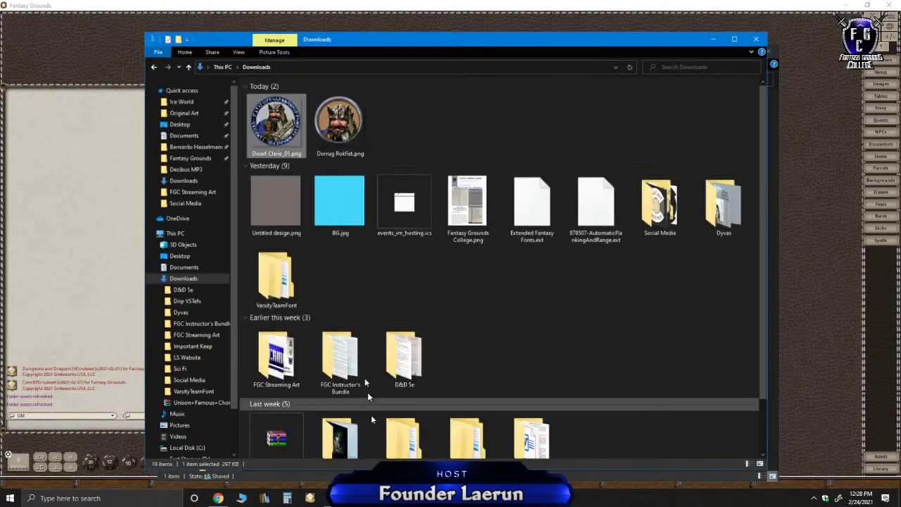
Copy Dwarf Cleric_01.png from Downloads and paste it into the PC Tokens folder.
{"action": "right_click", "coordinate": [276, 126]}
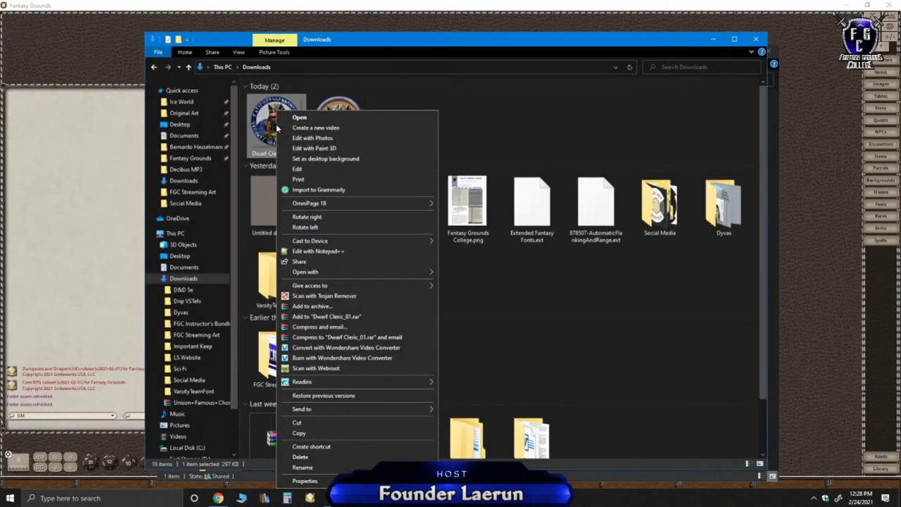
{"action": "left_click", "coordinate": [298, 433]}
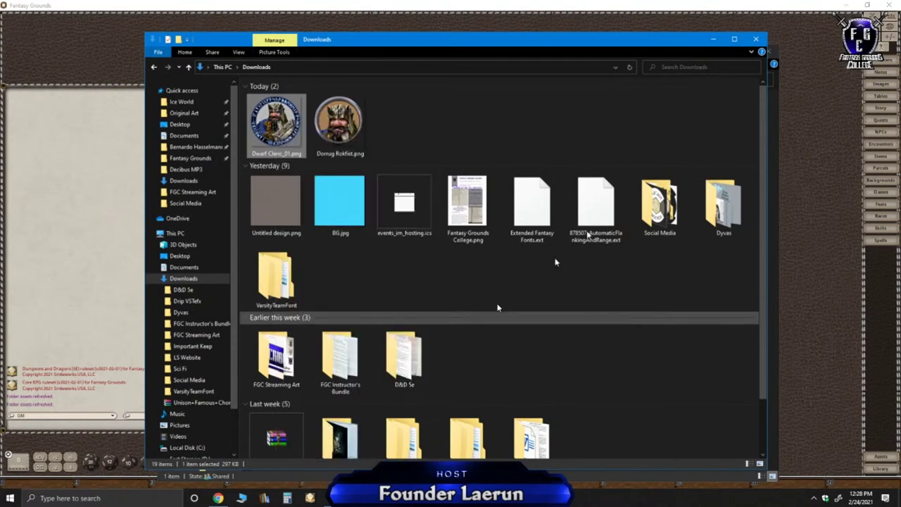
{"action": "left_click", "coordinate": [762, 40]}
{"action": "right_click", "coordinate": [312, 202]}
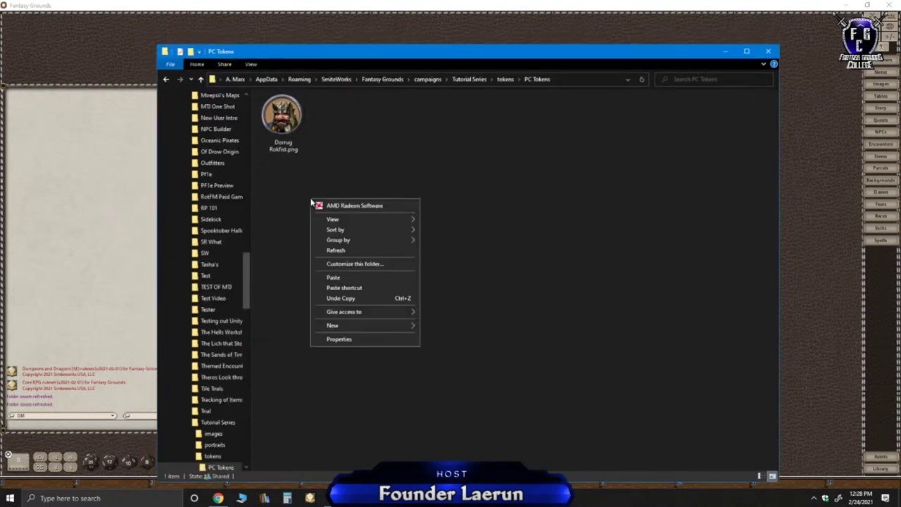
{"action": "left_click", "coordinate": [345, 278]}
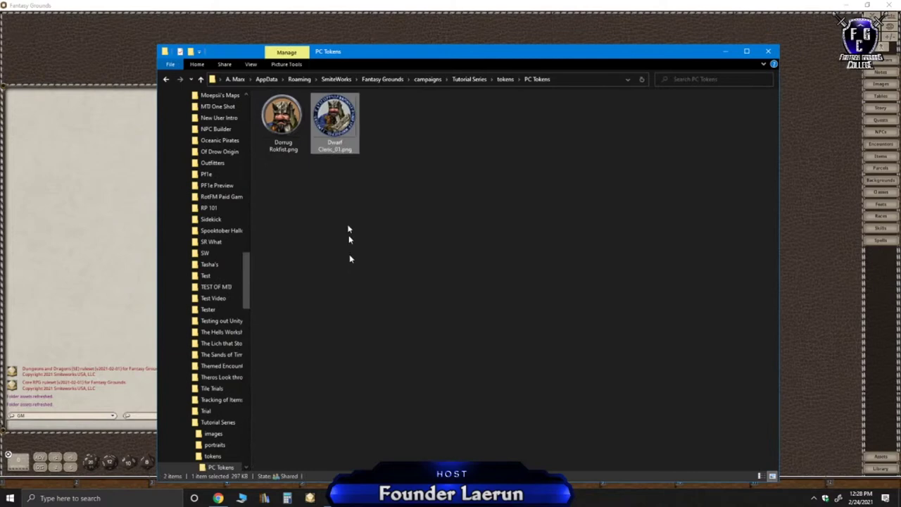
{"action": "left_click", "coordinate": [433, 205]}
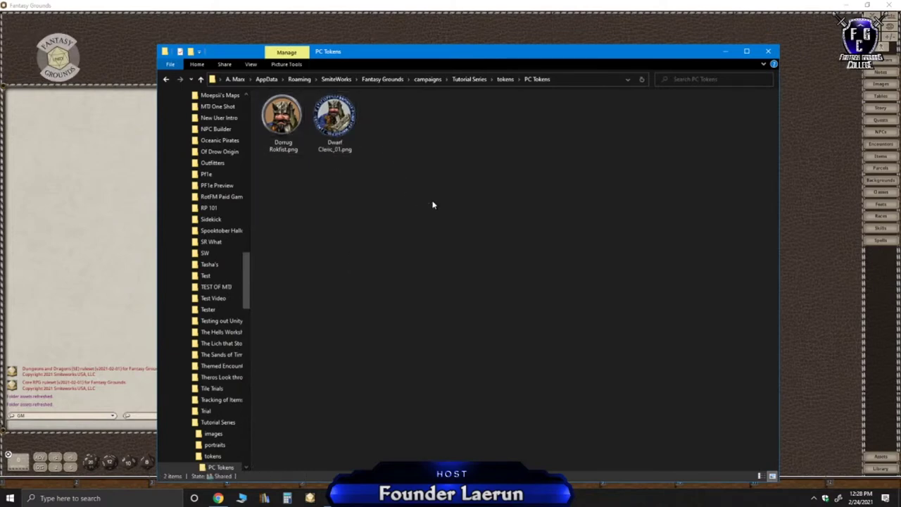
Browse the Assets to Campaign > PC Tokens and refresh so the new token loads.
{"action": "left_click", "coordinate": [770, 52]}
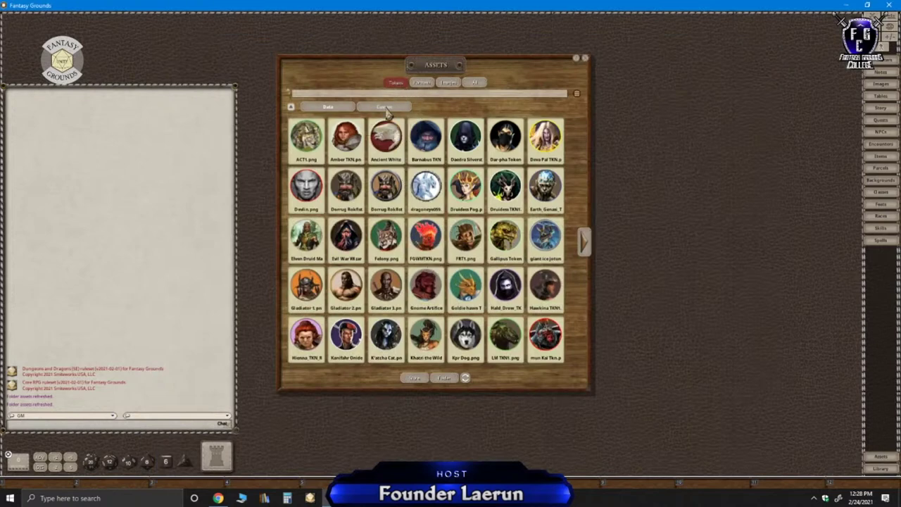
{"action": "left_click", "coordinate": [293, 107]}
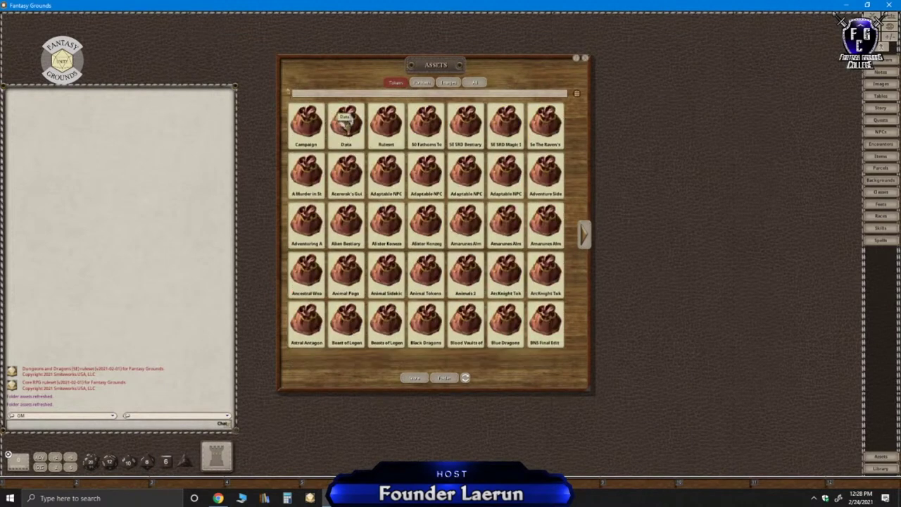
{"action": "left_click", "coordinate": [306, 126]}
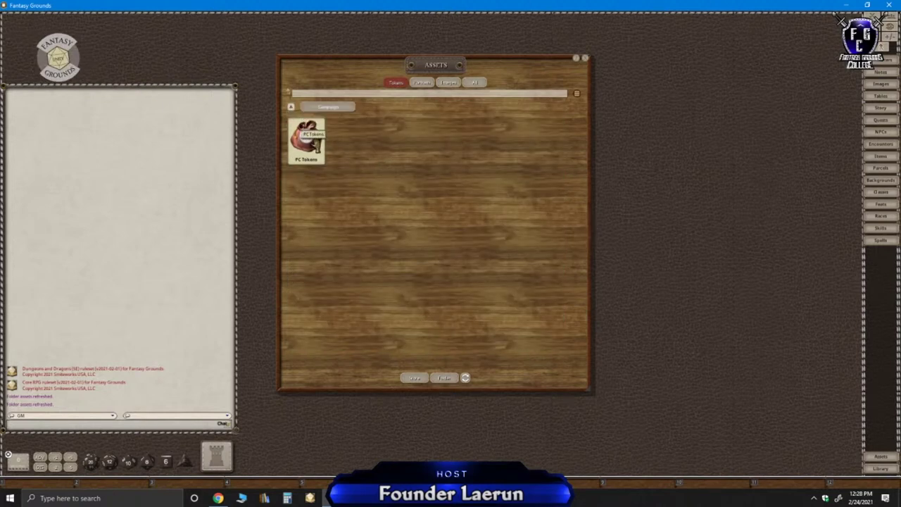
{"action": "left_click", "coordinate": [307, 137]}
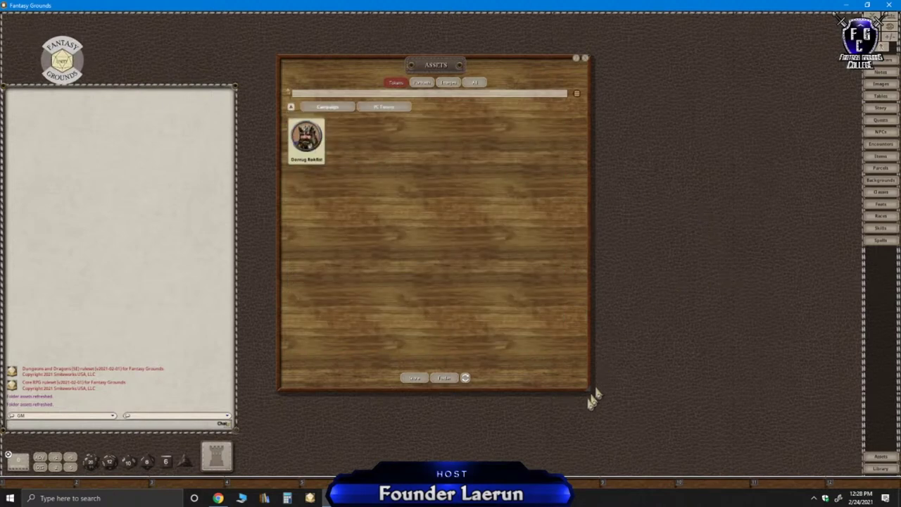
{"action": "left_click", "coordinate": [465, 378]}
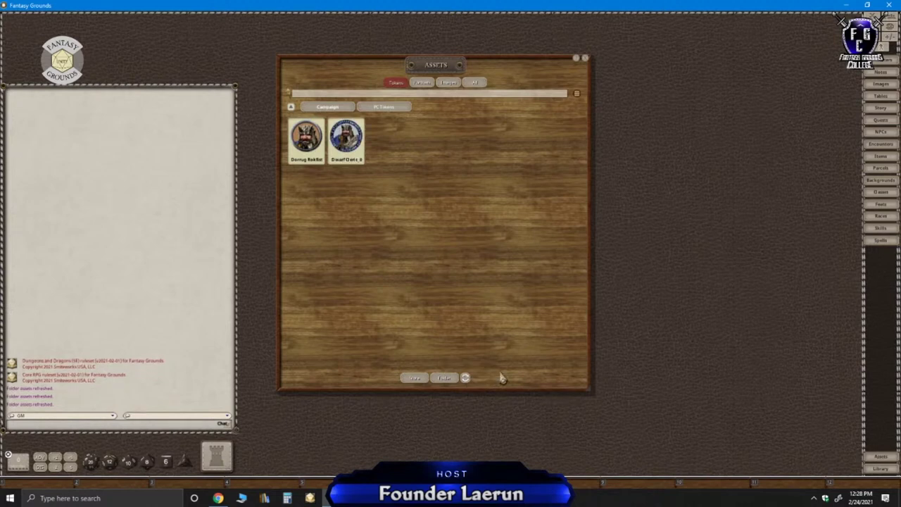
Preview the Dwarf Cleric token, then refresh the PC Tokens assets again.
{"action": "left_click", "coordinate": [344, 159]}
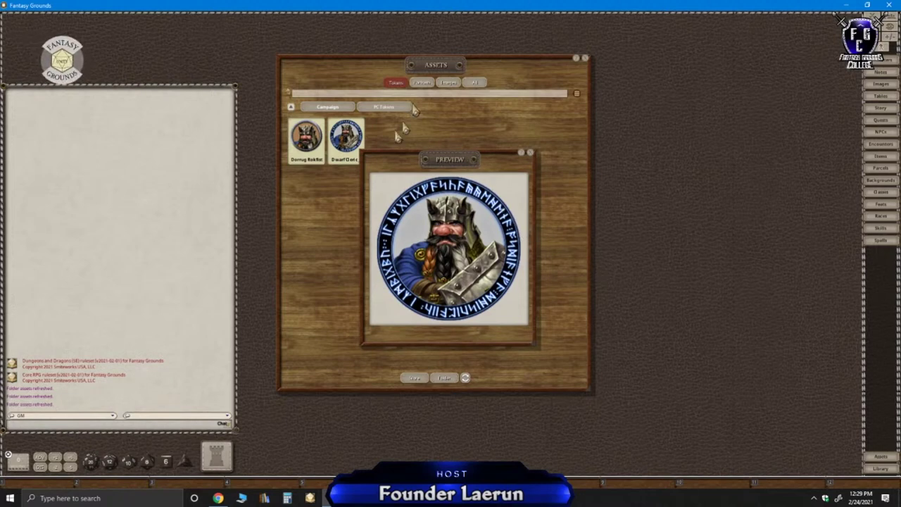
{"action": "left_click", "coordinate": [531, 154]}
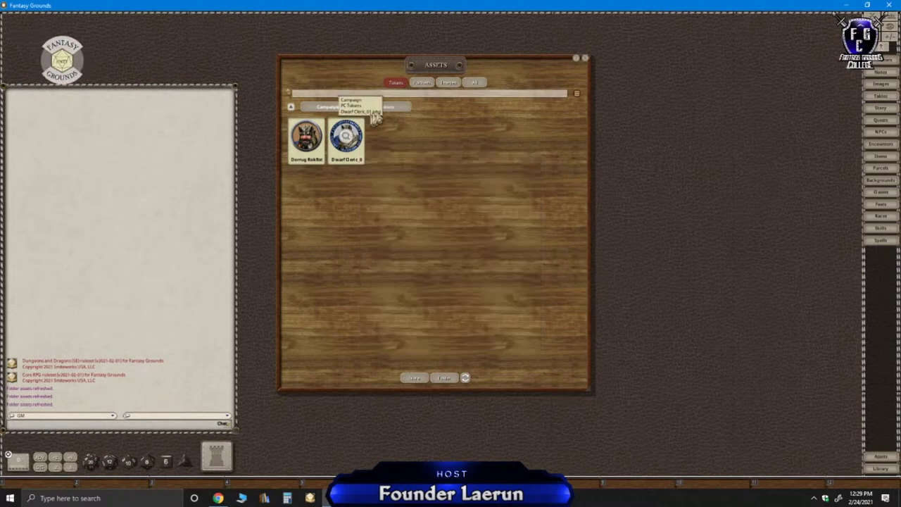
{"action": "left_click", "coordinate": [467, 381]}
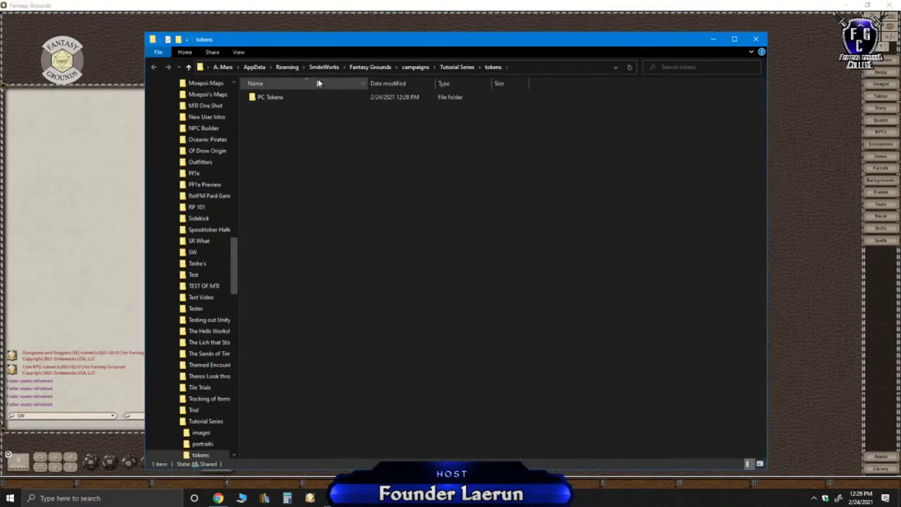
Paste Dwarf Cleric_01.png into Fantasy Grounds' tokens > Custom folder and close File Explorer.
{"action": "left_click", "coordinate": [370, 68]}
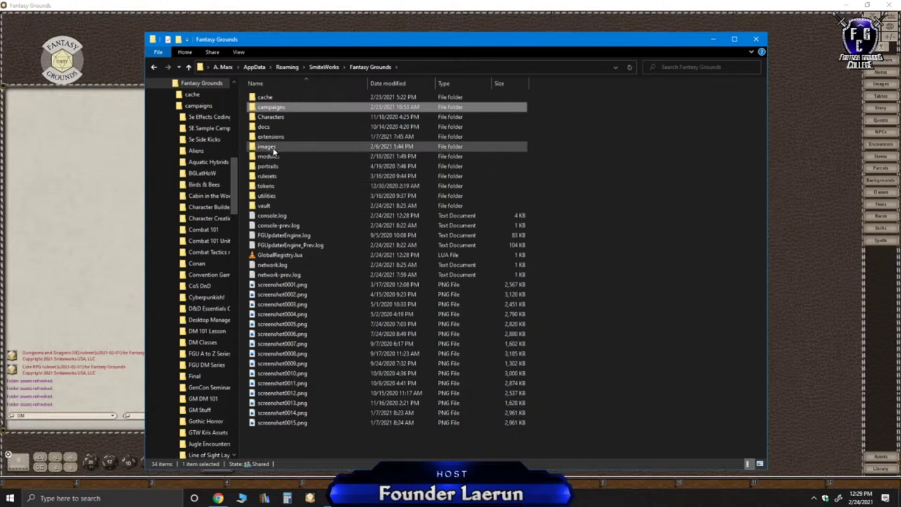
{"action": "double_click", "coordinate": [279, 187]}
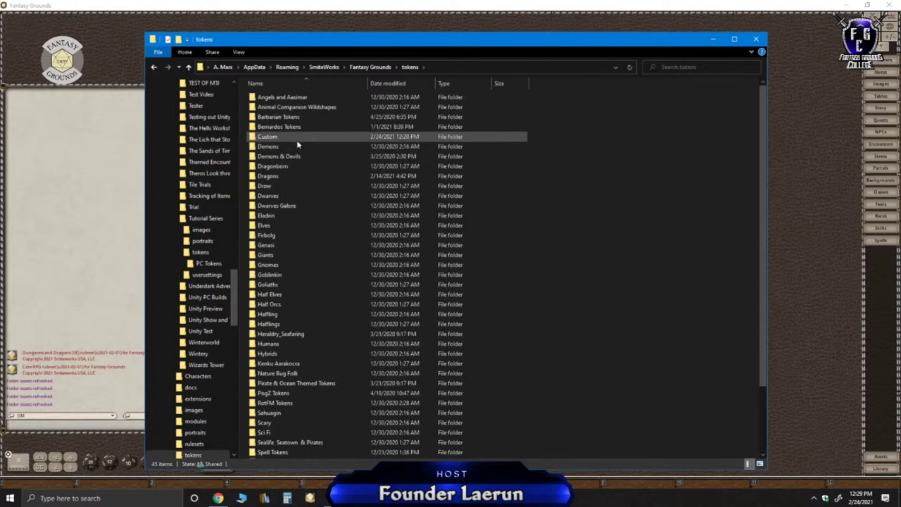
{"action": "double_click", "coordinate": [296, 138]}
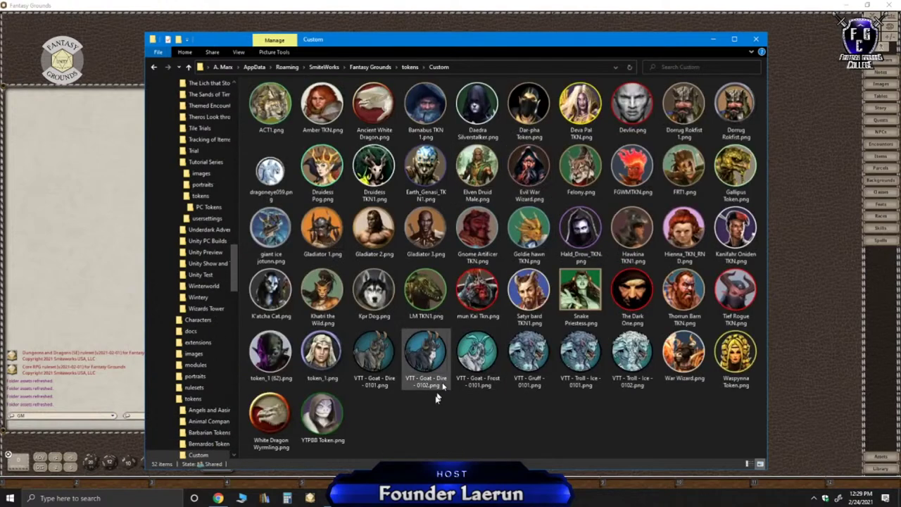
{"action": "right_click", "coordinate": [430, 416]}
{"action": "left_click", "coordinate": [458, 344]}
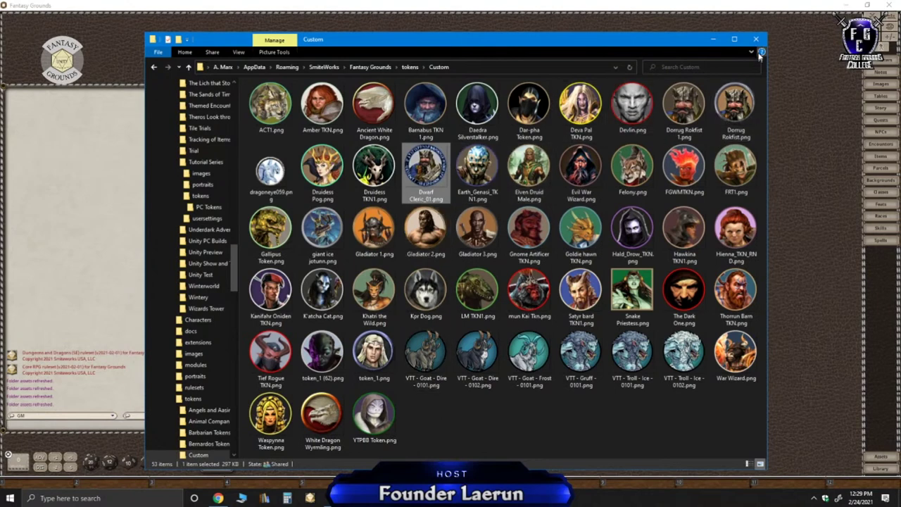
{"action": "left_click", "coordinate": [757, 40]}
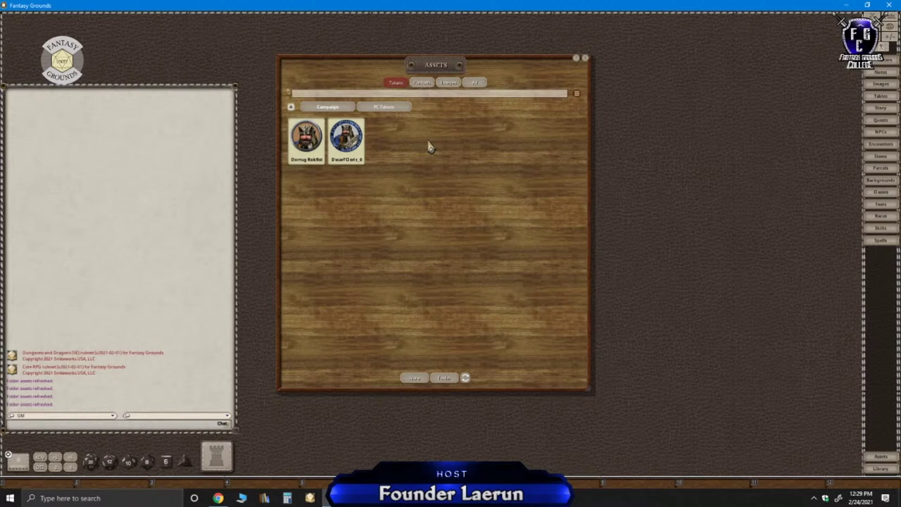
Search the Import Character list for 'dorrug' and add Dorrug Rockfist to the campaign.
{"action": "left_click_drag", "start_coordinate": [457, 70], "coordinate": [686, 125]}
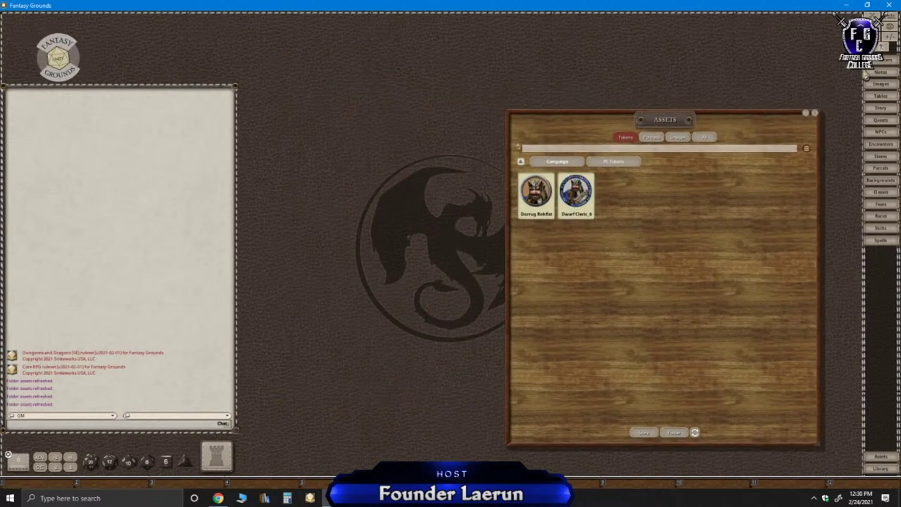
{"action": "left_click", "coordinate": [881, 67]}
{"action": "left_click_drag", "start_coordinate": [439, 195], "coordinate": [322, 86]}
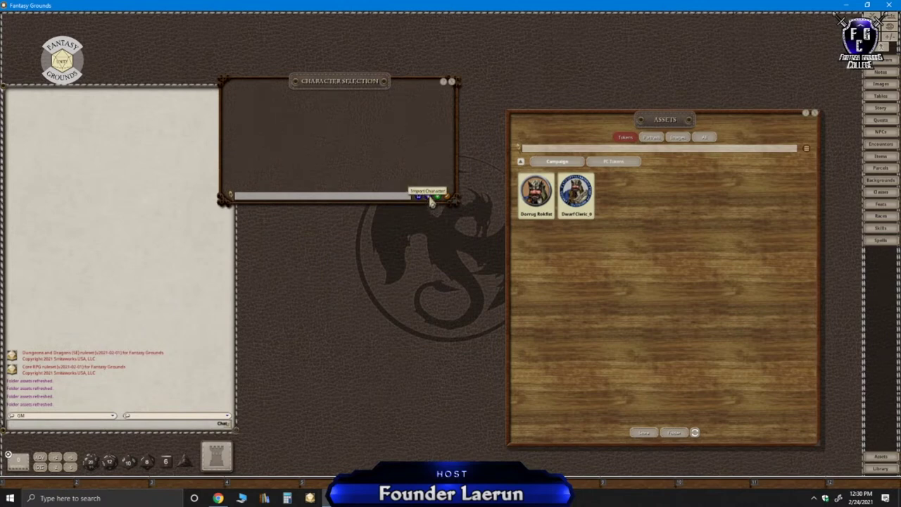
{"action": "left_click", "coordinate": [432, 200]}
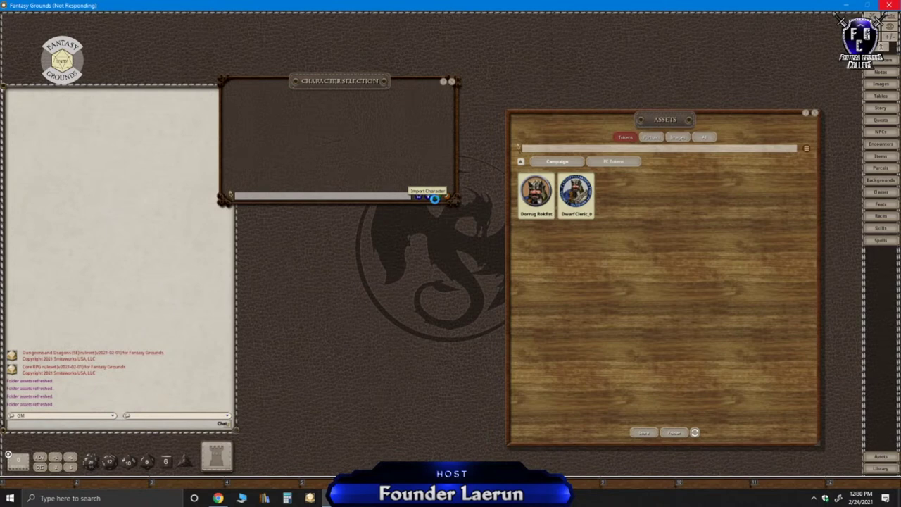
{"action": "left_click_drag", "start_coordinate": [475, 179], "coordinate": [378, 69]}
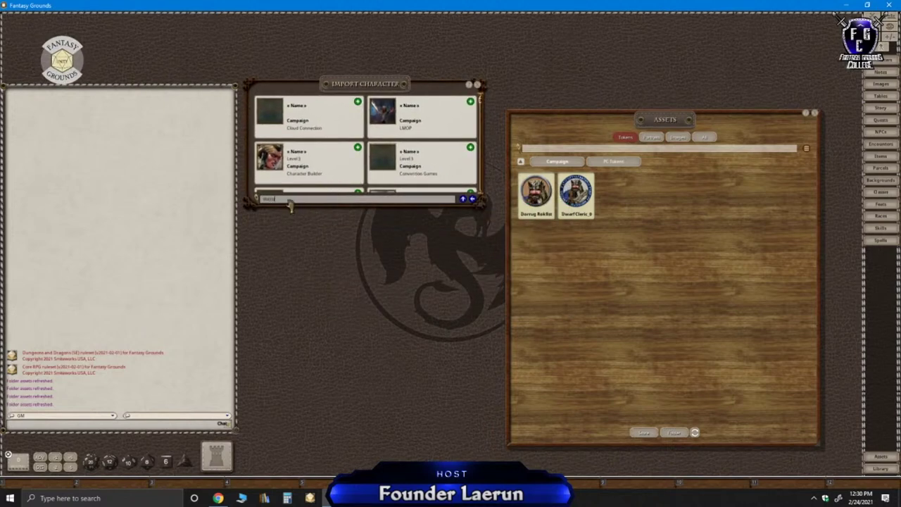
{"action": "key", "text": "Return"}
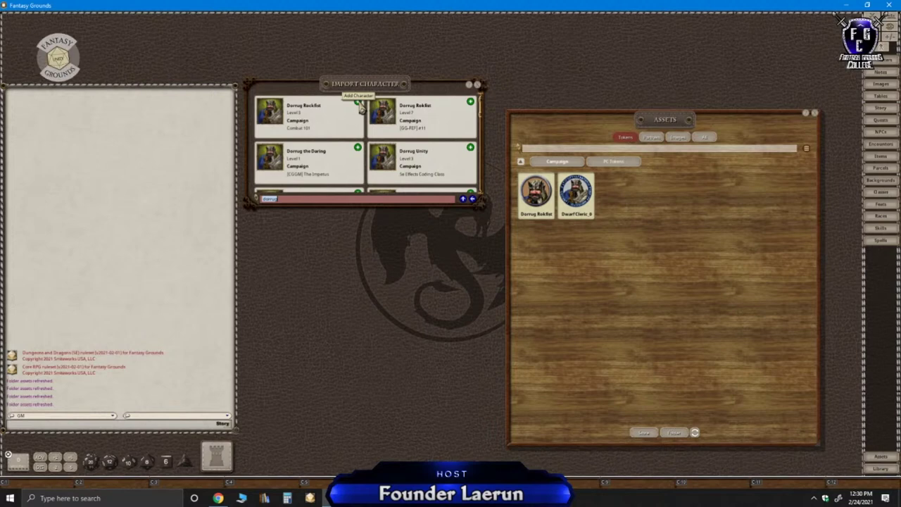
{"action": "left_click", "coordinate": [358, 102]}
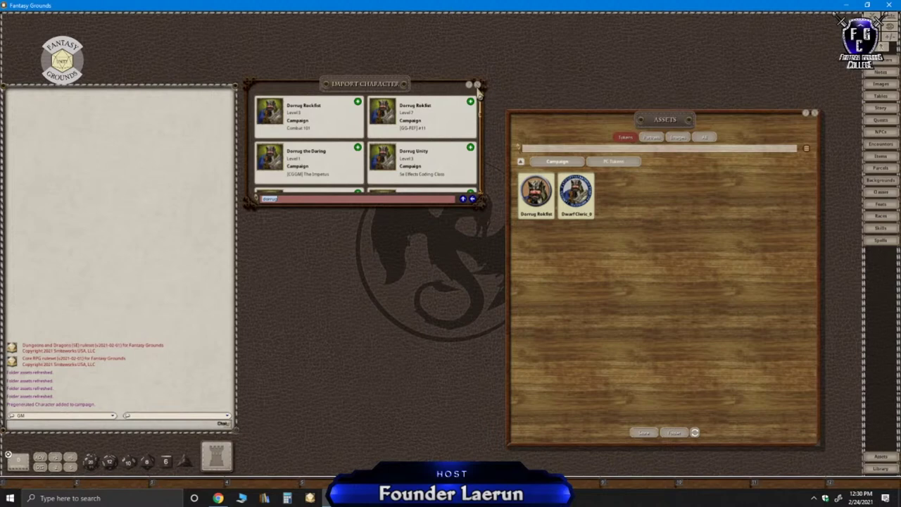
Open Dorrug Rockfist's character sheet and set the Dwarf Cleric image as his token.
{"action": "left_click", "coordinate": [474, 203]}
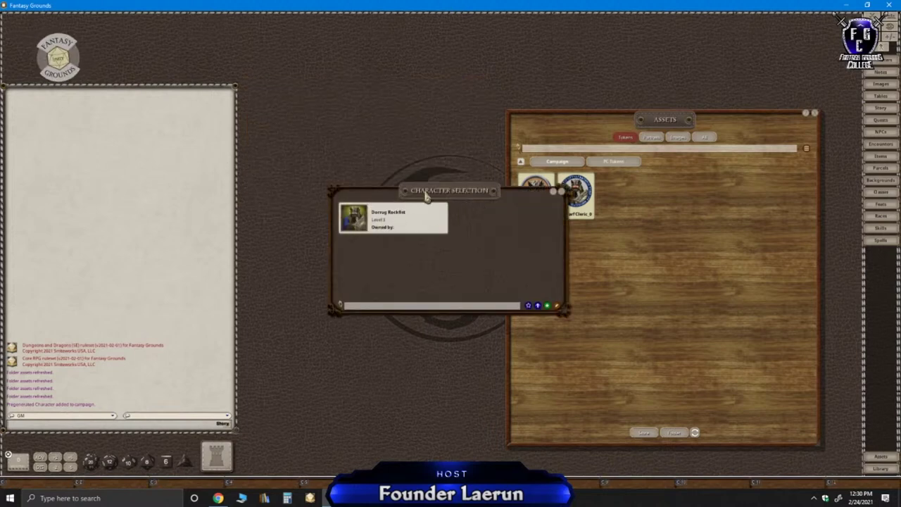
{"action": "left_click", "coordinate": [361, 224]}
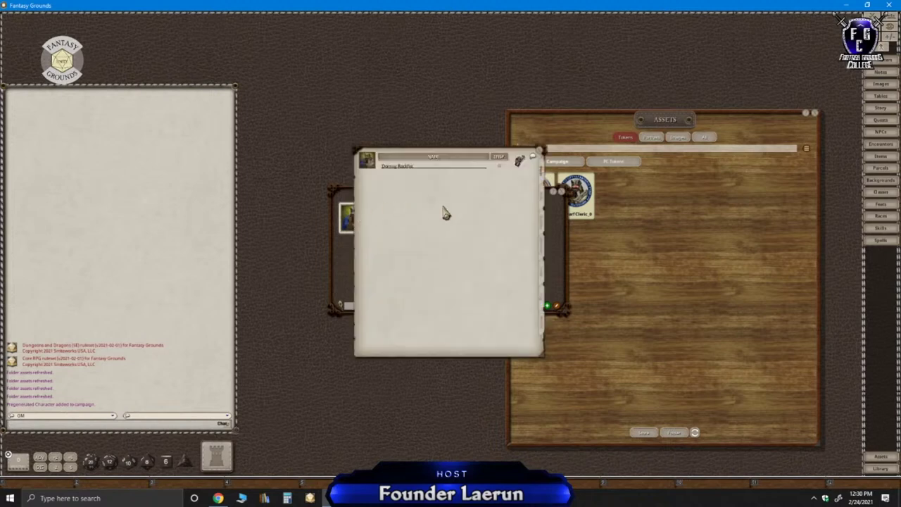
{"action": "left_click_drag", "start_coordinate": [464, 152], "coordinate": [343, 45]}
{"action": "left_click", "coordinate": [555, 191]}
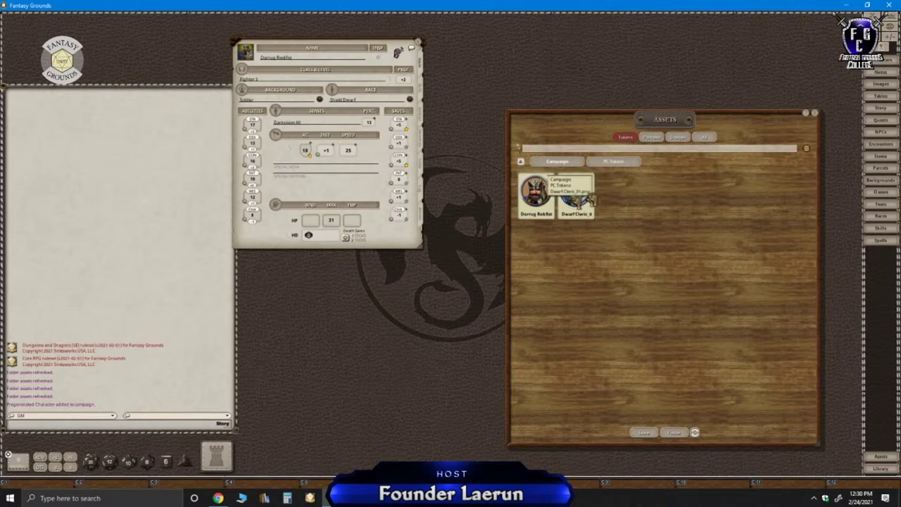
{"action": "left_click_drag", "start_coordinate": [495, 150], "coordinate": [398, 52]}
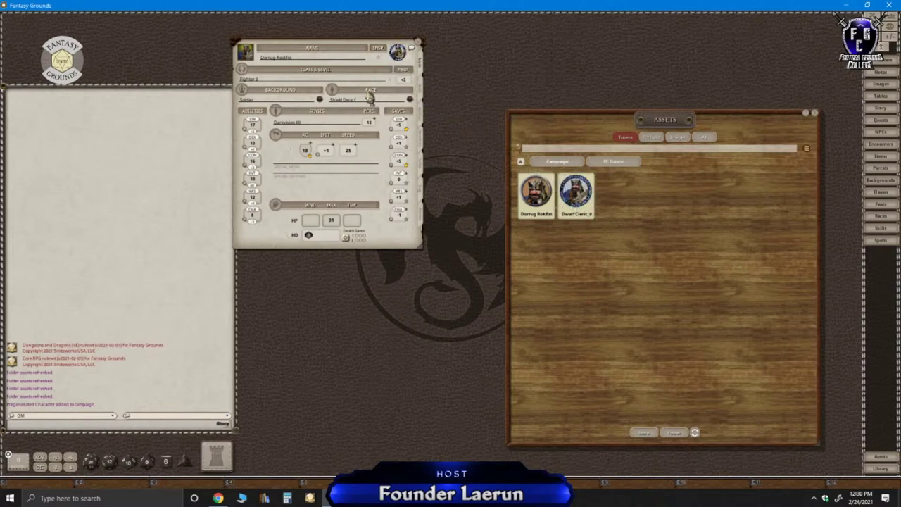
{"action": "left_click", "coordinate": [815, 112]}
{"action": "left_click_drag", "start_coordinate": [360, 62], "coordinate": [542, 71]}
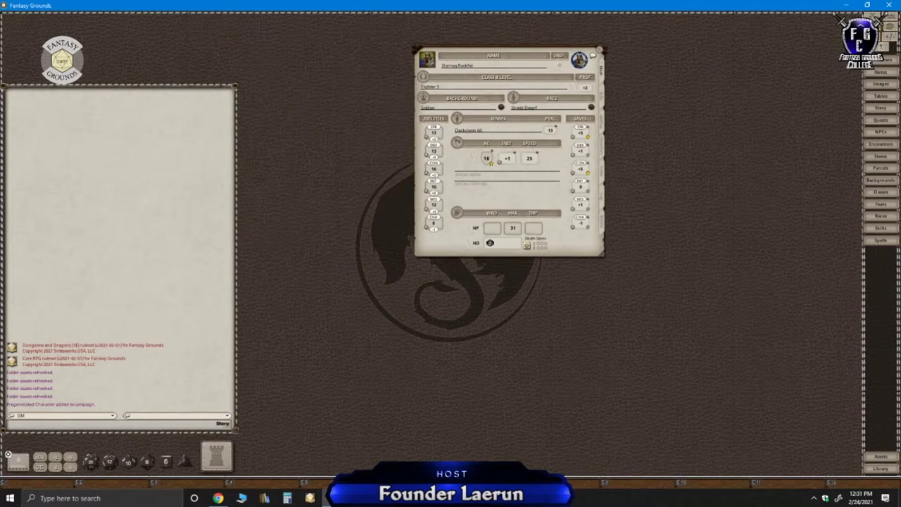
Delete the old combat tracker entry, add Dorrug from his portrait, and close the sheet.
{"action": "left_click", "coordinate": [880, 16]}
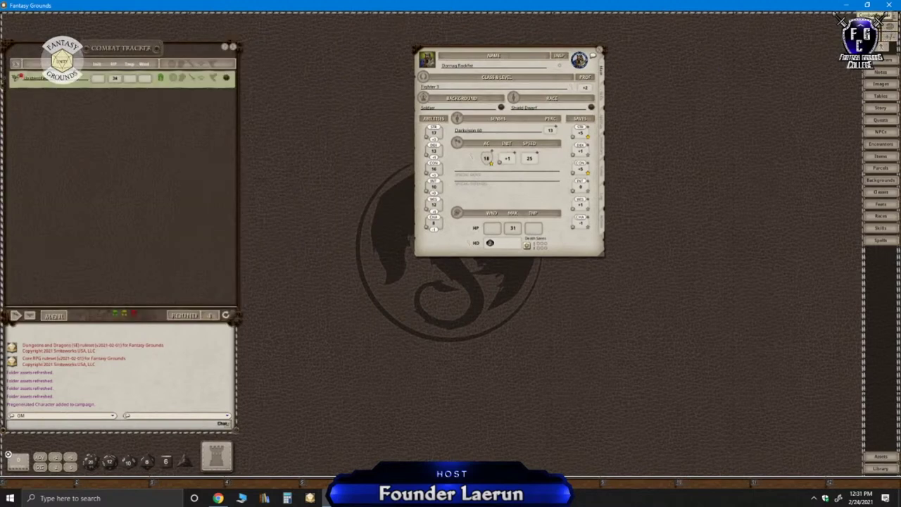
{"action": "right_click", "coordinate": [225, 81]}
{"action": "left_click", "coordinate": [202, 96]}
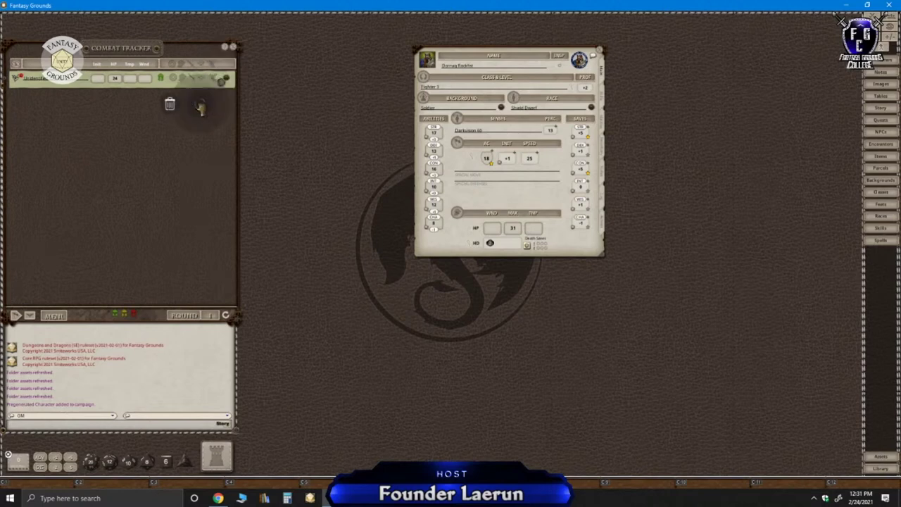
{"action": "left_click", "coordinate": [176, 105]}
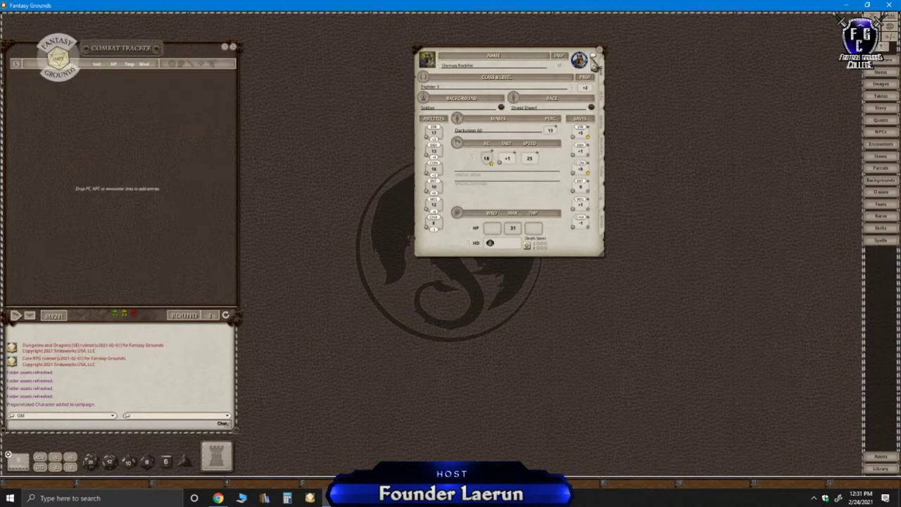
{"action": "left_click_drag", "start_coordinate": [430, 62], "coordinate": [74, 101]}
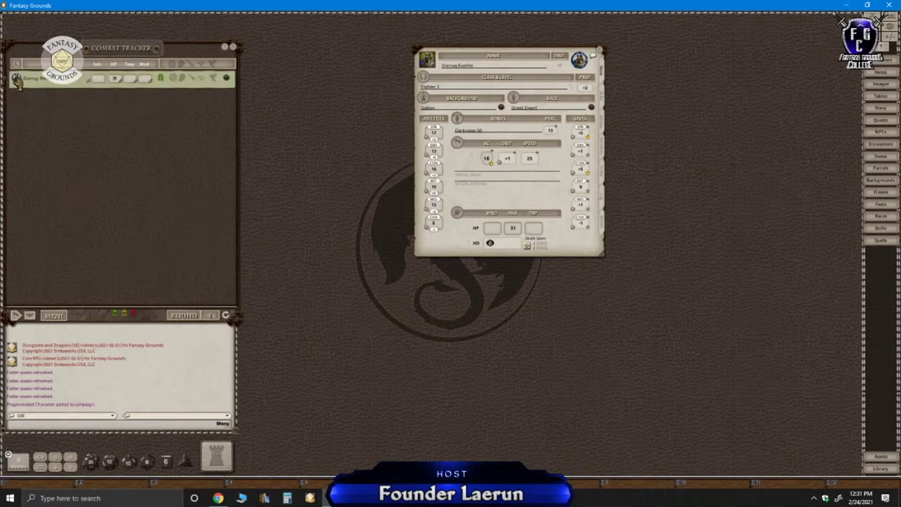
{"action": "left_click", "coordinate": [598, 51]}
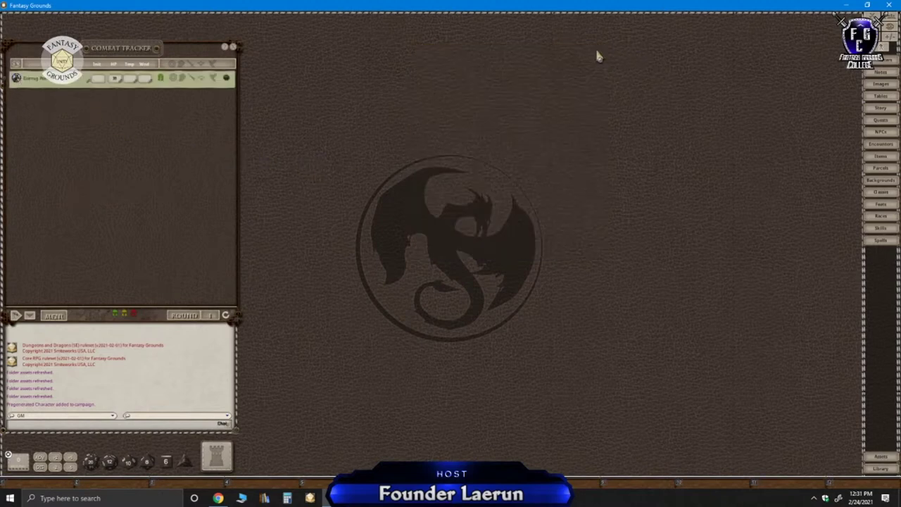
Open the Dwarf artwork from the Races - D&D Player's Handbook image group.
{"action": "left_click", "coordinate": [888, 84]}
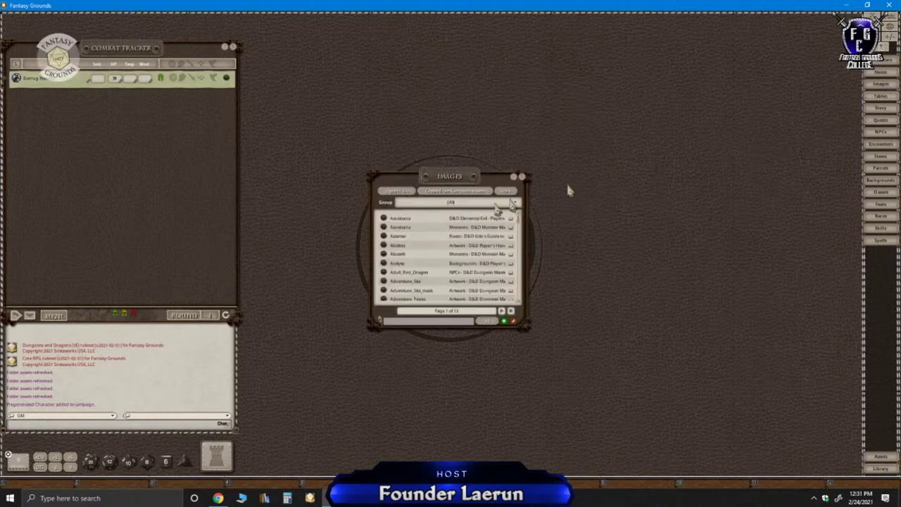
{"action": "left_click", "coordinate": [500, 204]}
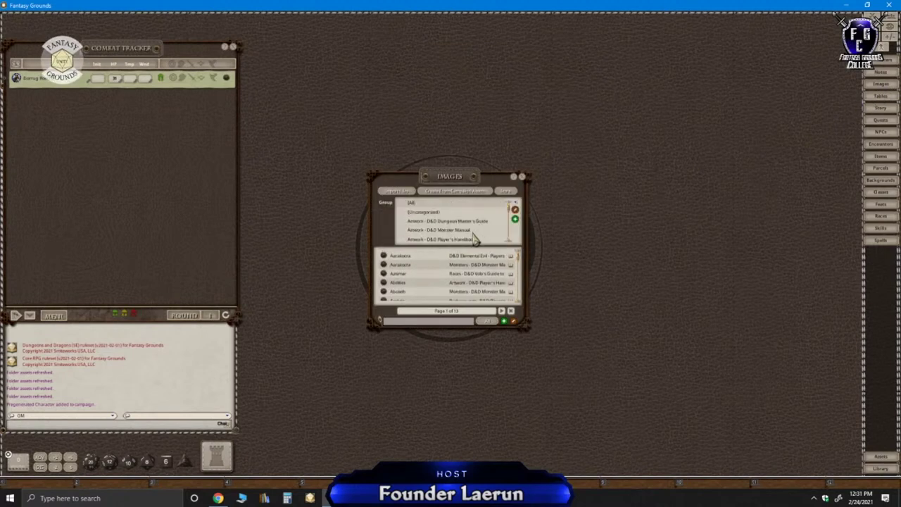
{"action": "scroll", "coordinate": [478, 238], "scroll_direction": "down", "scroll_amount": 4}
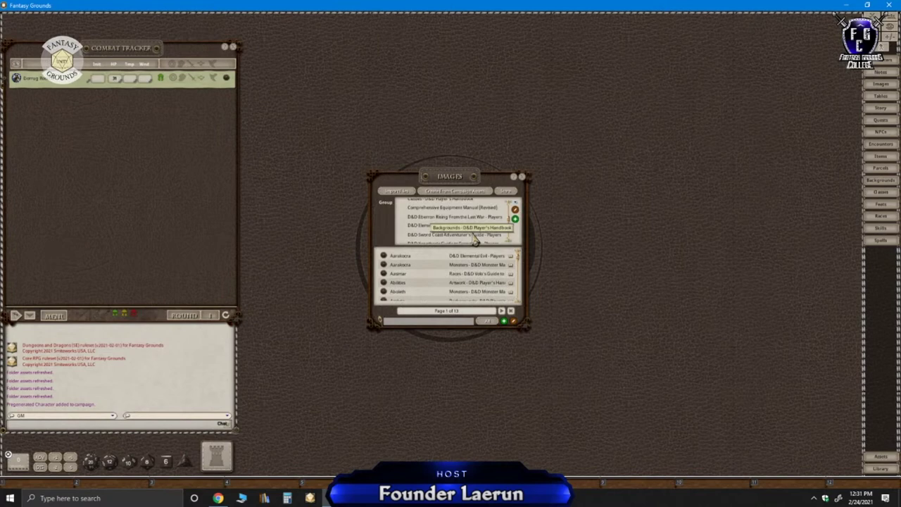
{"action": "scroll", "coordinate": [477, 239], "scroll_direction": "down", "scroll_amount": 5}
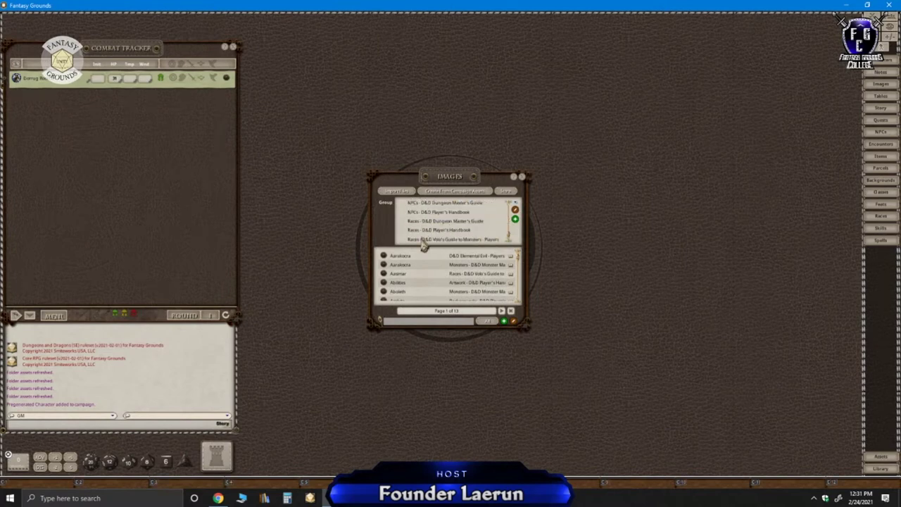
{"action": "left_click", "coordinate": [423, 230]}
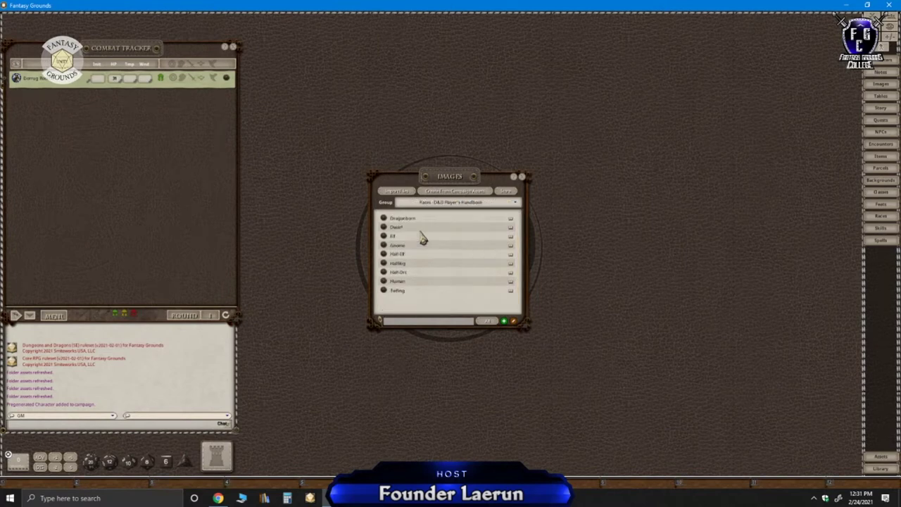
{"action": "left_click", "coordinate": [383, 228]}
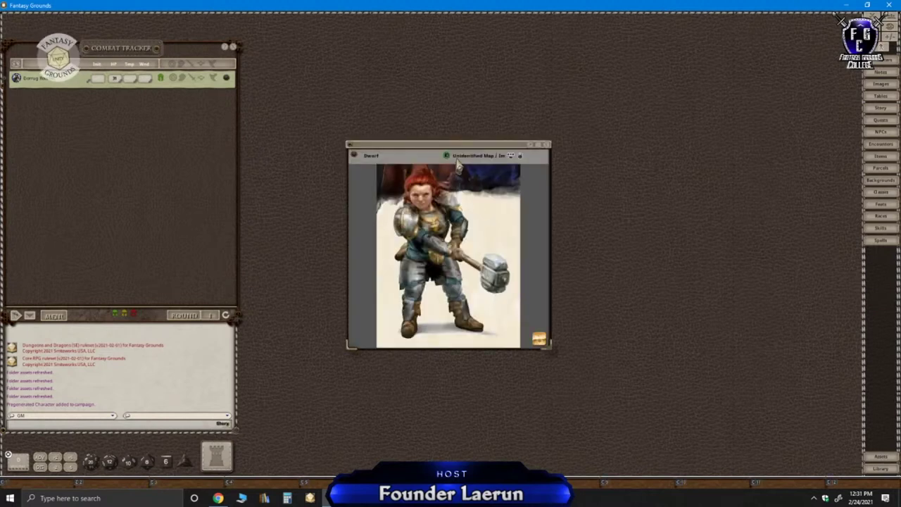
{"action": "left_click", "coordinate": [522, 177]}
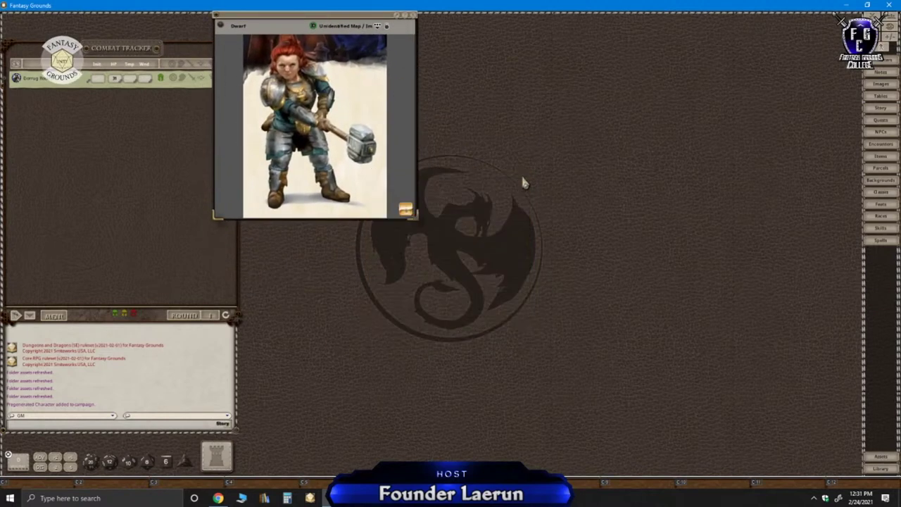
Drop Dorrug's token onto the Dwarf artwork, resize it, move it lower right, then close.
{"action": "left_click_drag", "start_coordinate": [48, 90], "coordinate": [16, 79]}
{"action": "scroll", "coordinate": [346, 126], "scroll_direction": "up", "scroll_amount": 1}
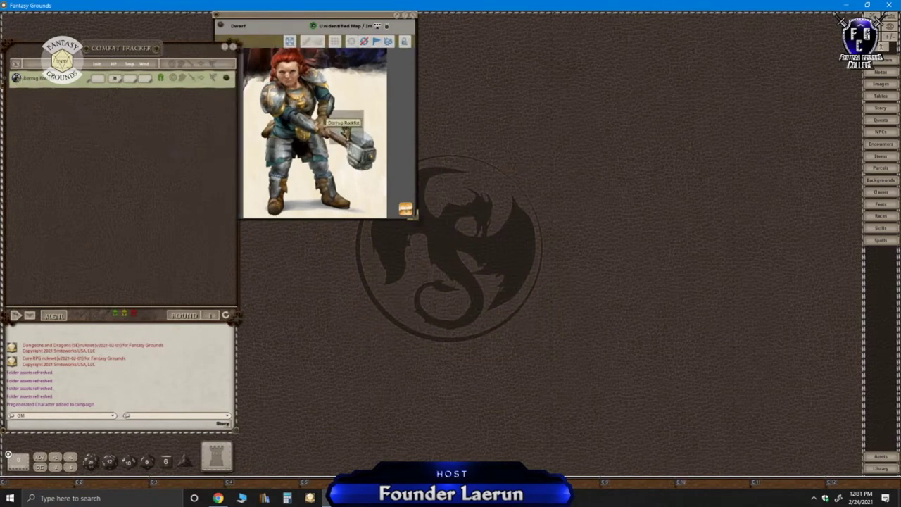
{"action": "scroll", "coordinate": [345, 128], "scroll_direction": "up", "scroll_amount": 2}
{"action": "scroll", "coordinate": [344, 131], "scroll_direction": "up", "scroll_amount": 5}
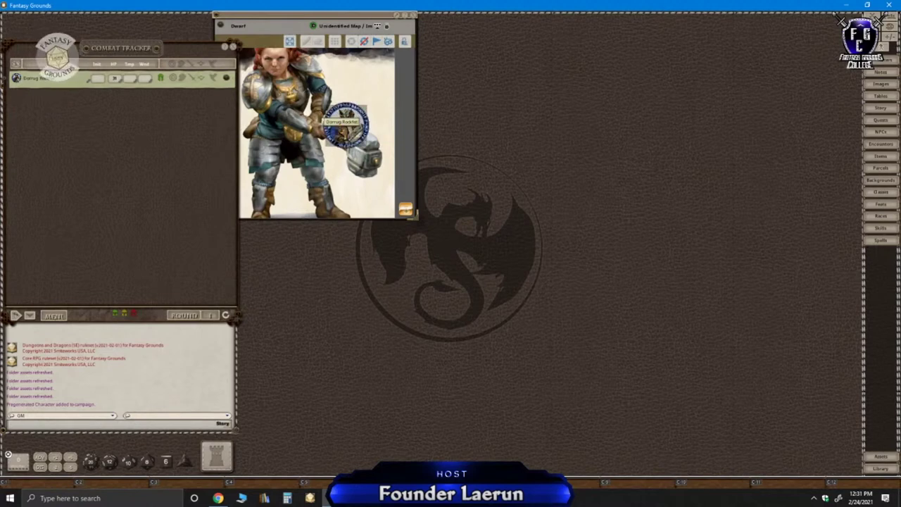
{"action": "scroll", "coordinate": [344, 131], "scroll_direction": "up", "scroll_amount": 2}
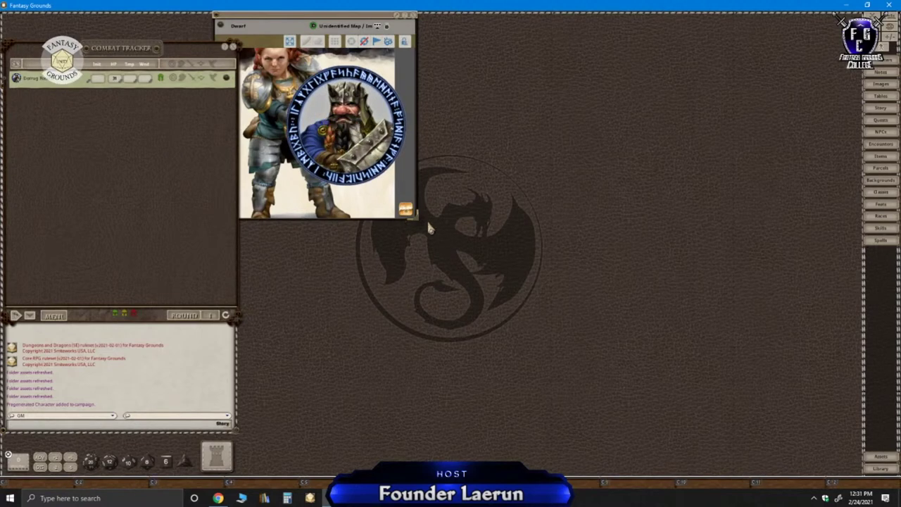
{"action": "left_click_drag", "start_coordinate": [416, 221], "coordinate": [625, 361]}
{"action": "left_click_drag", "start_coordinate": [470, 201], "coordinate": [416, 211]}
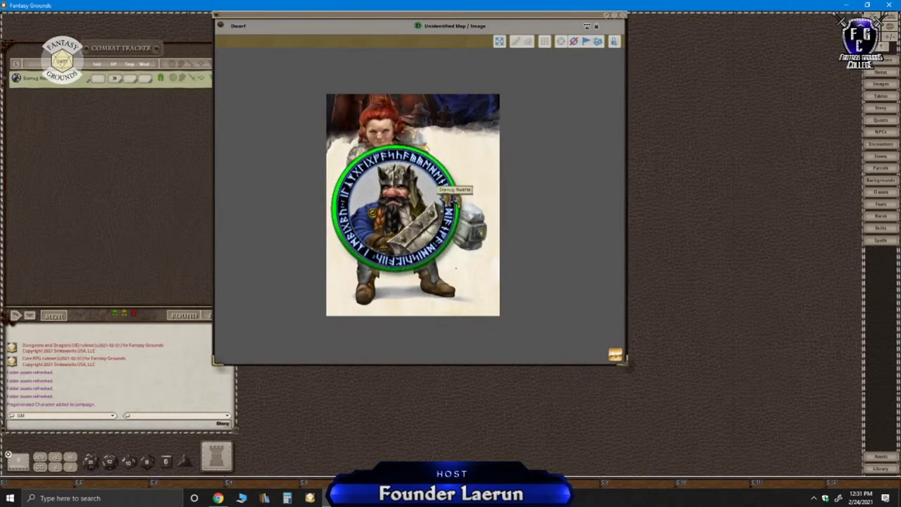
{"action": "scroll", "coordinate": [416, 212], "scroll_direction": "down", "scroll_amount": 4}
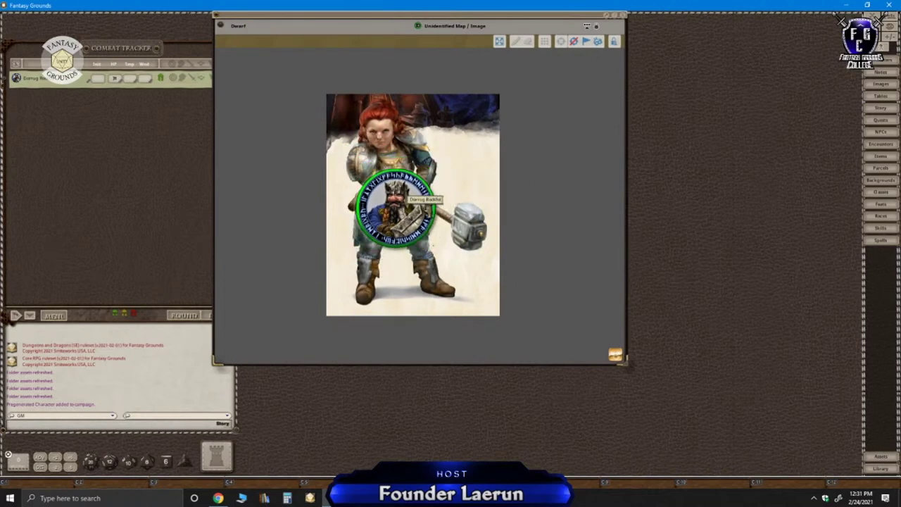
{"action": "left_click_drag", "start_coordinate": [416, 211], "coordinate": [475, 247]}
{"action": "scroll", "coordinate": [546, 263], "scroll_direction": "down", "scroll_amount": 2}
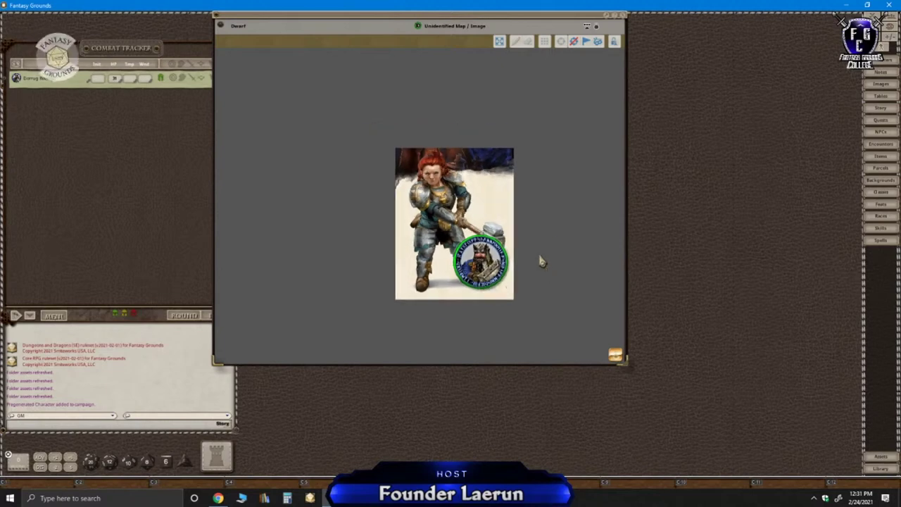
{"action": "left_click", "coordinate": [623, 15]}
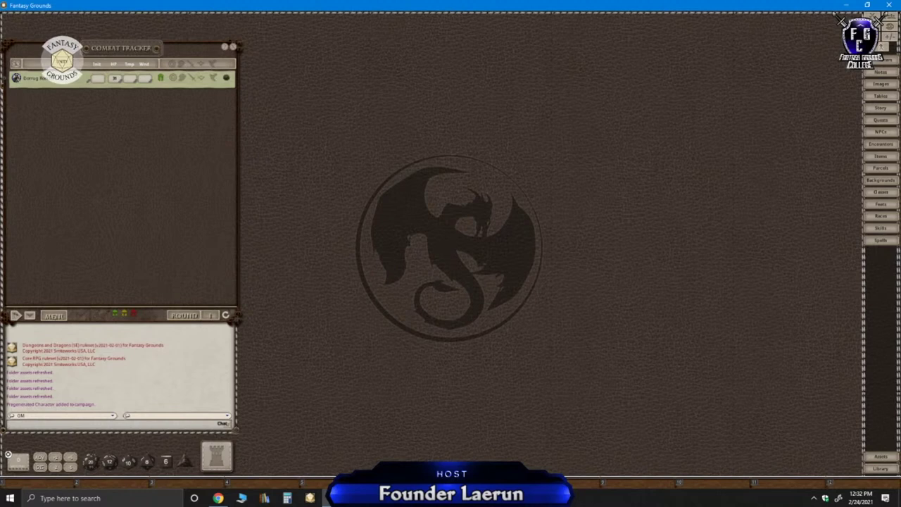
Show the Token Stamp page in Chrome, then switch through Fantasy Grounds to TokenTool.
{"action": "mouse_move", "coordinate": [378, 497]}
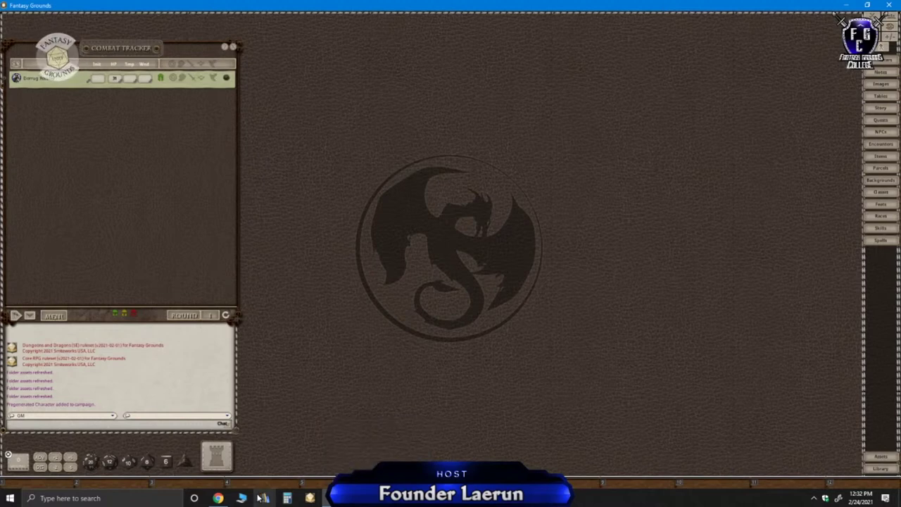
{"action": "mouse_move", "coordinate": [219, 498]}
{"action": "left_click", "coordinate": [266, 474]}
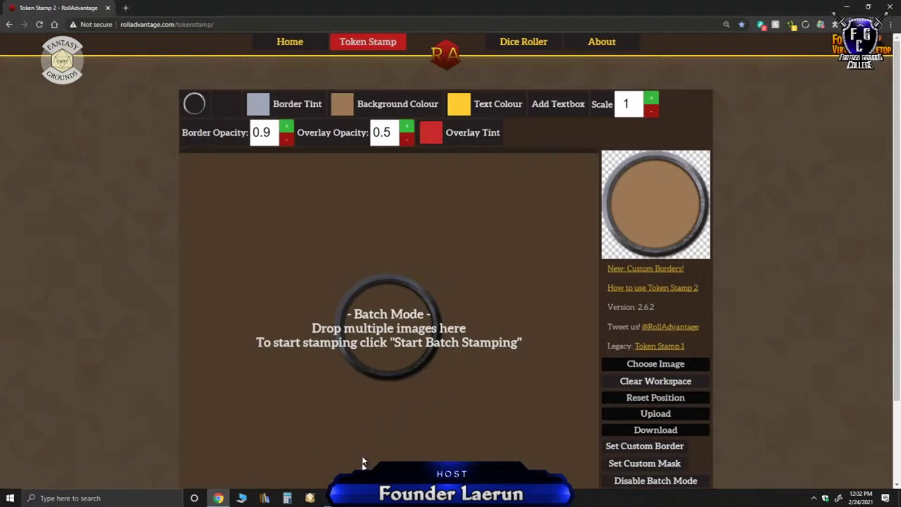
{"action": "key", "text": "alt+Tab"}
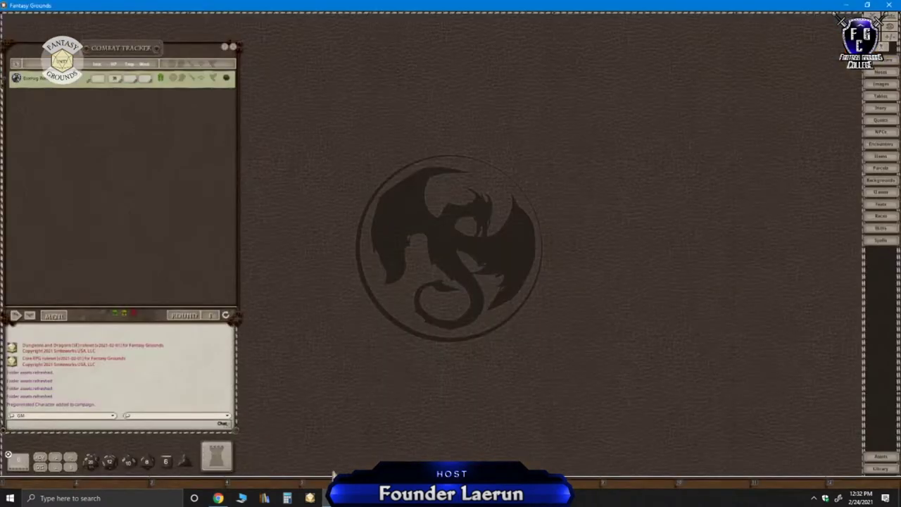
{"action": "key", "text": "alt+Tab"}
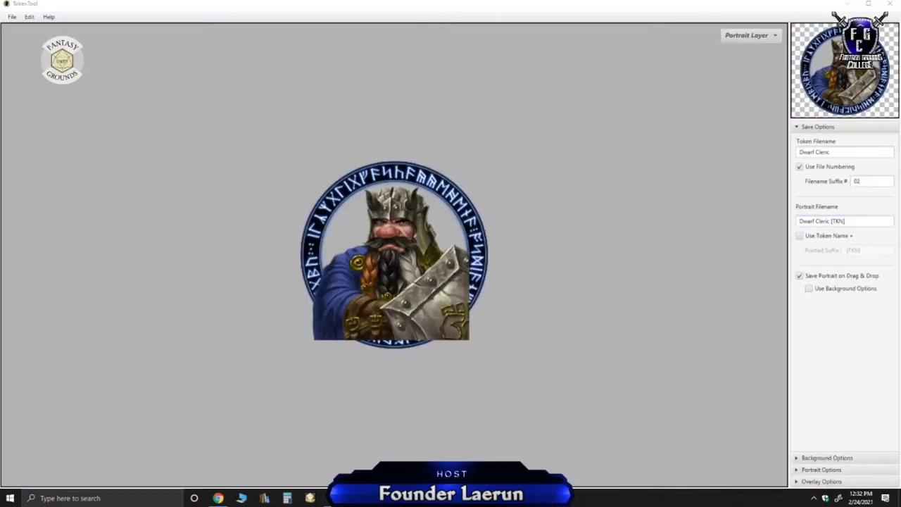